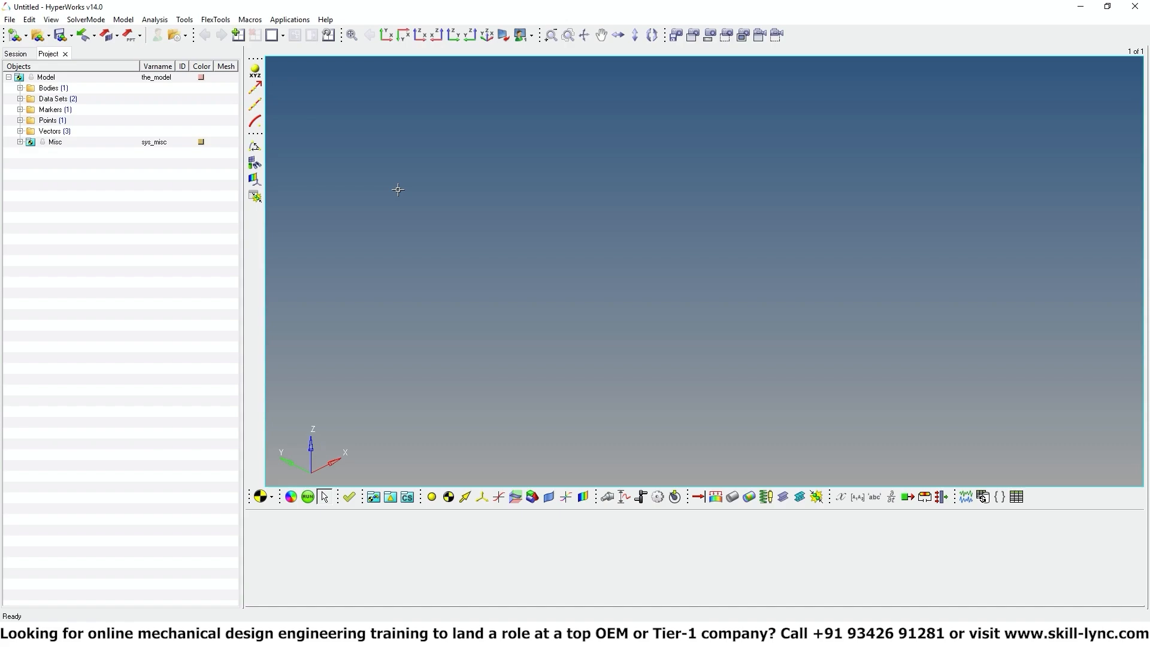
# - Add a single body directly under the top-level model, keeping the default label and variable
pyautogui.click(48, 89)
pyautogui.rightClick(47, 88)
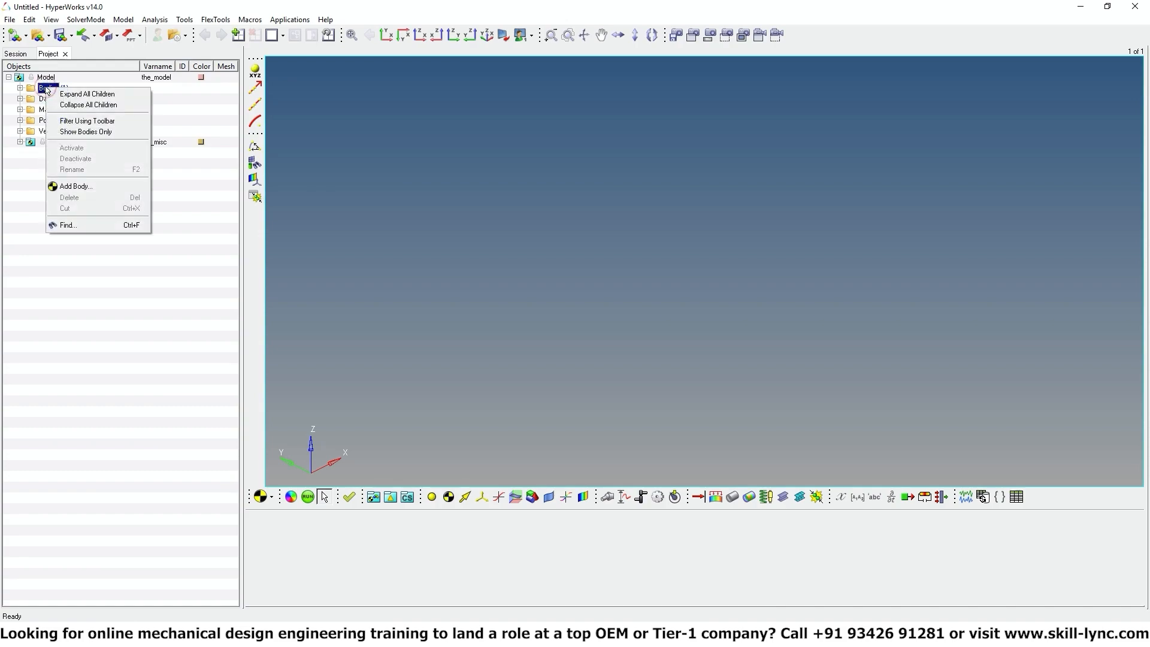
pyautogui.click(75, 186)
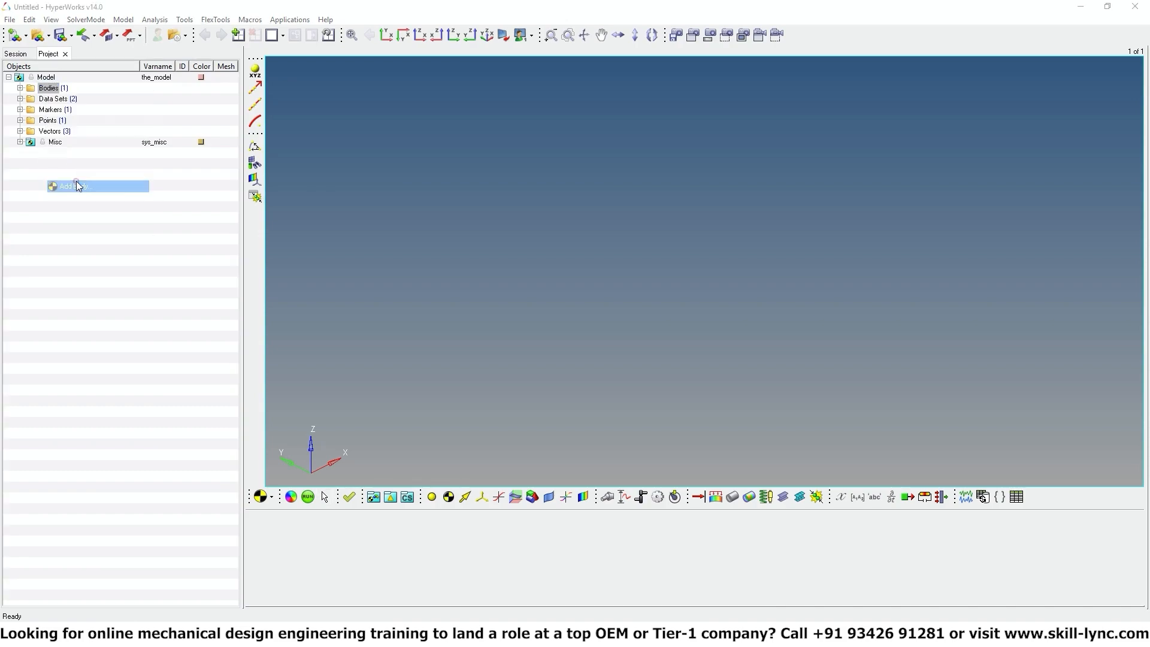
pyautogui.click(622, 396)
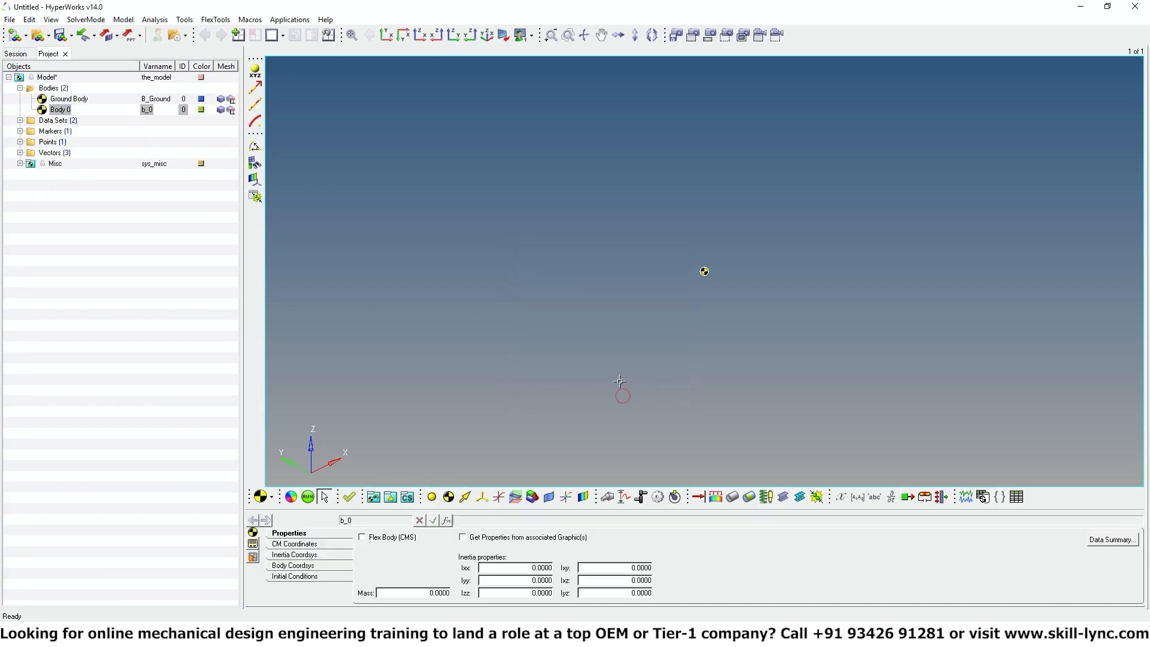
# - Add a single point directly under the top-level model, keeping the default label and variable
pyautogui.rightClick(48, 142)
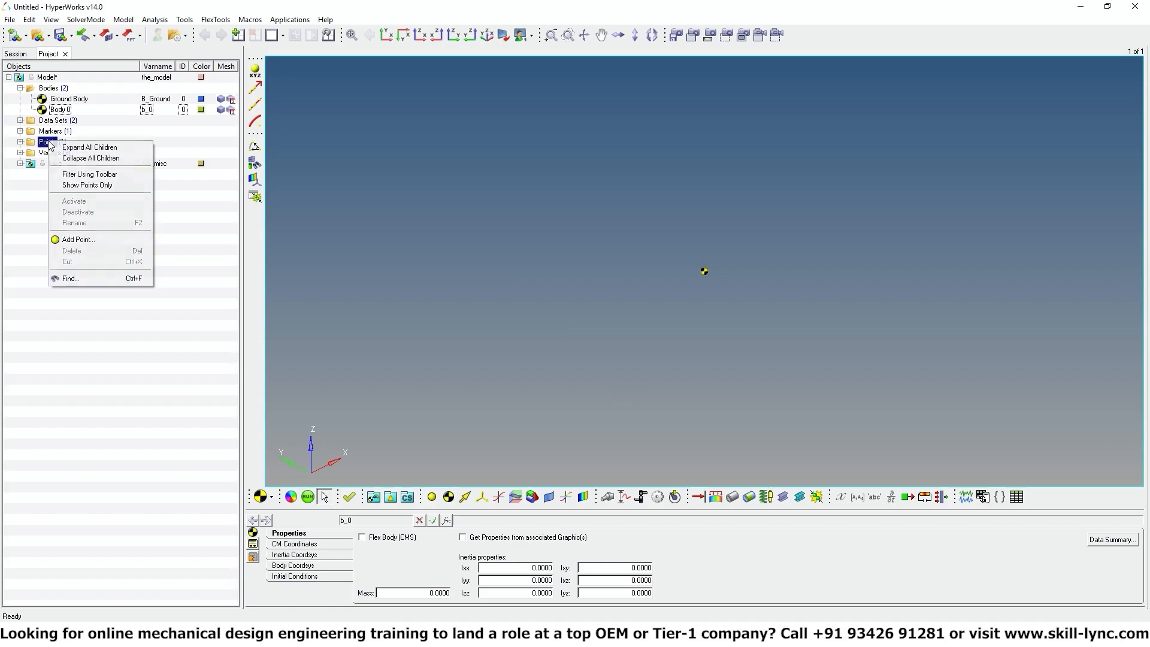
pyautogui.click(78, 239)
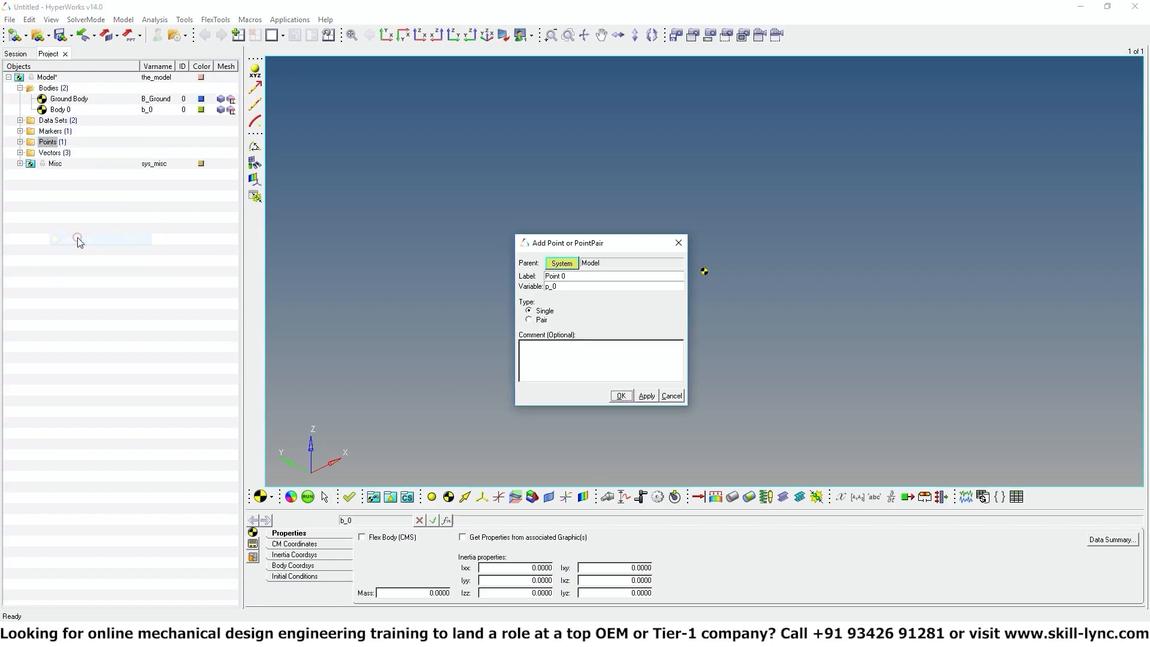
pyautogui.click(621, 396)
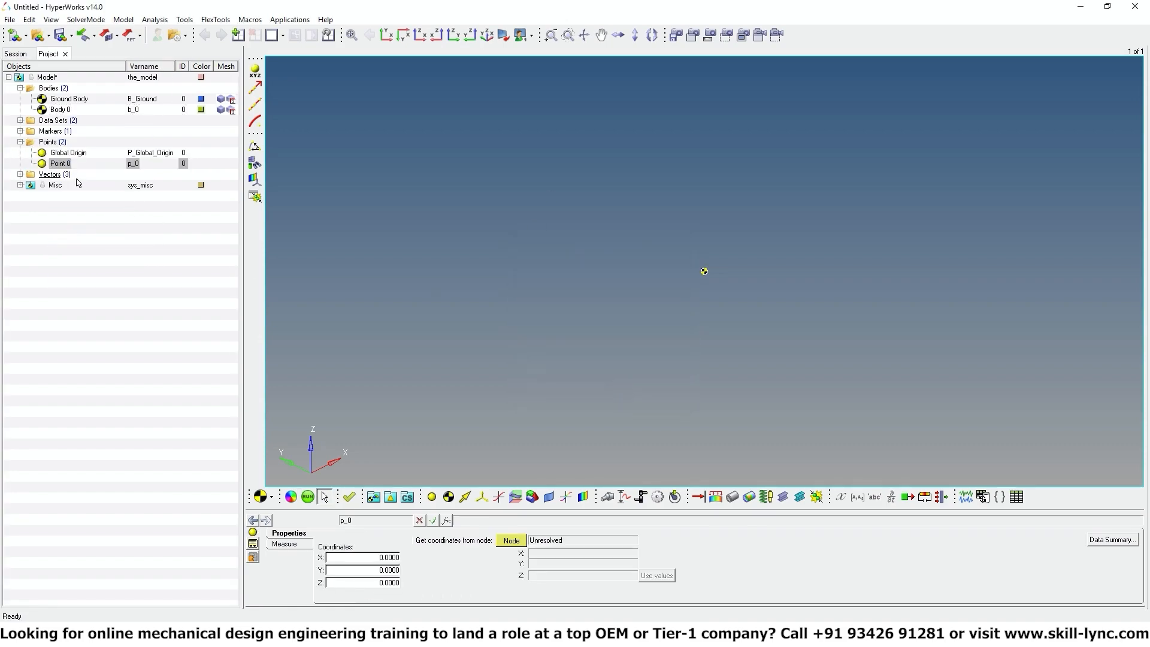
# - Add a new system with the top-level model as parent, keeping the default variable, label and definition name
pyautogui.click(44, 77)
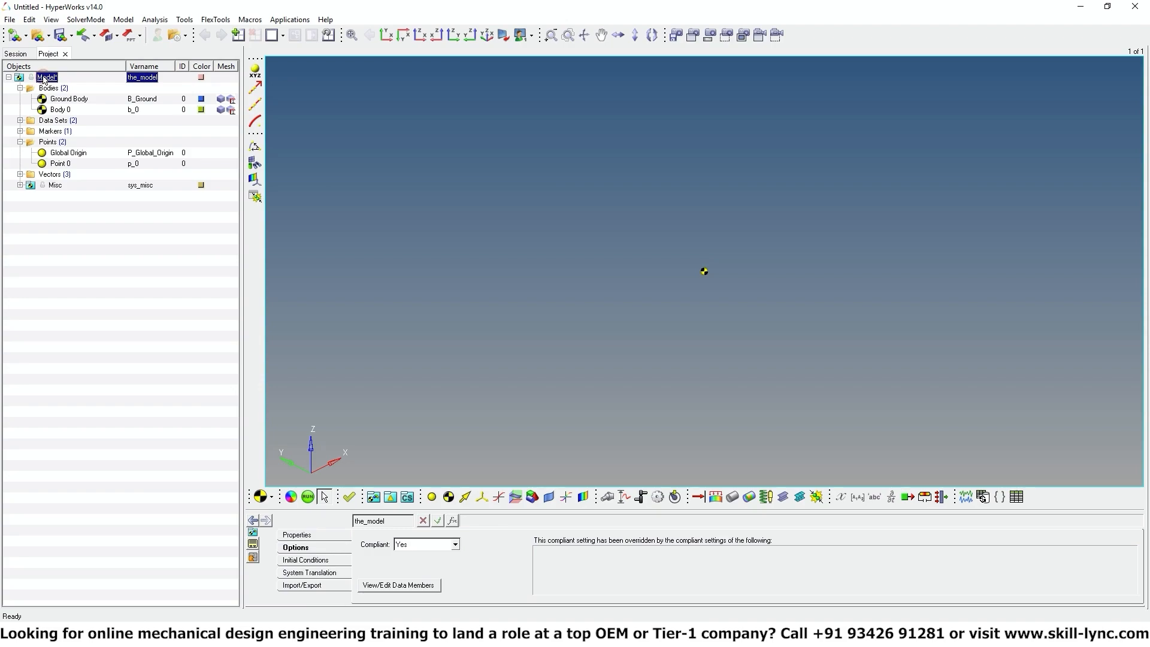
pyautogui.rightClick(45, 78)
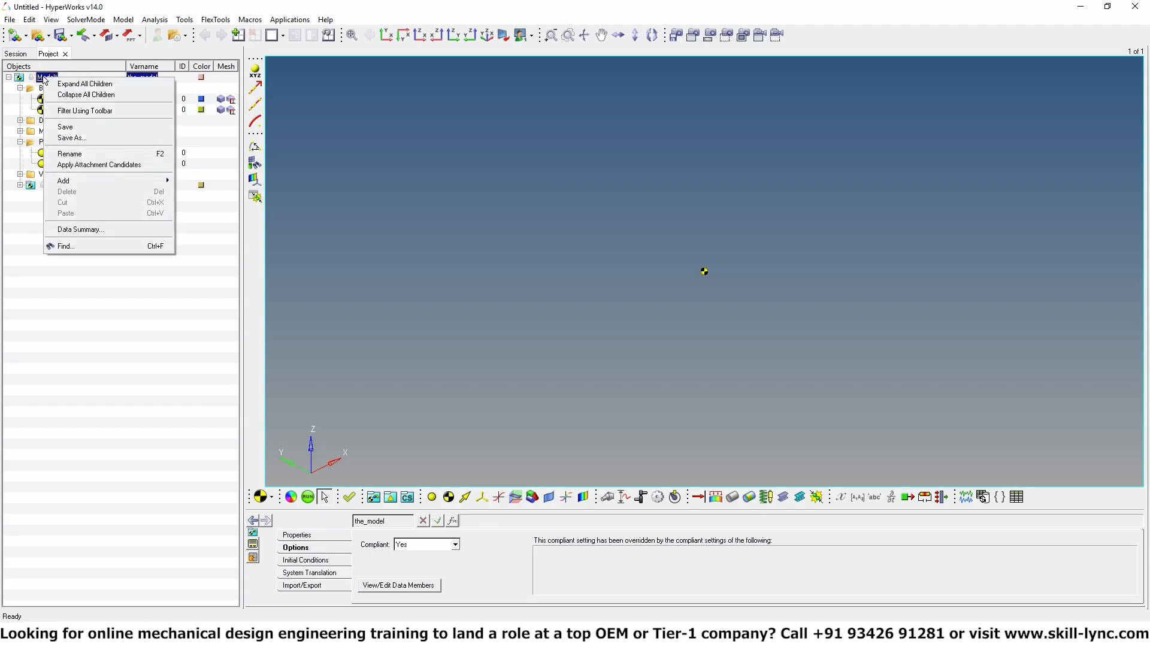
pyautogui.click(109, 180)
pyautogui.click(191, 182)
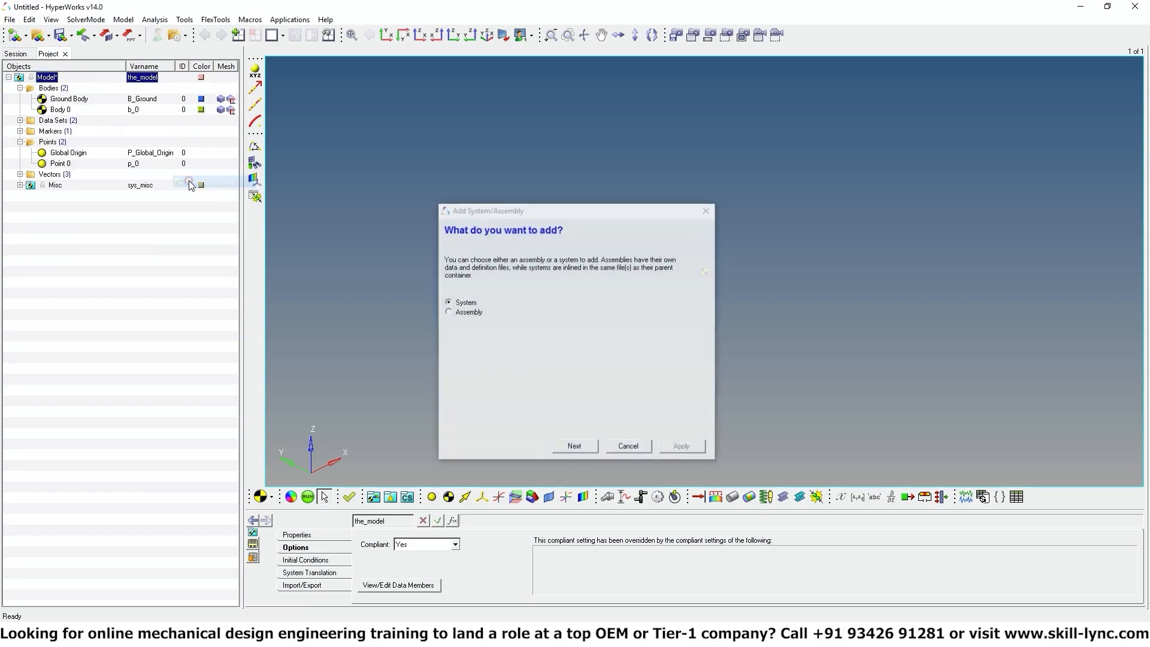
pyautogui.click(588, 449)
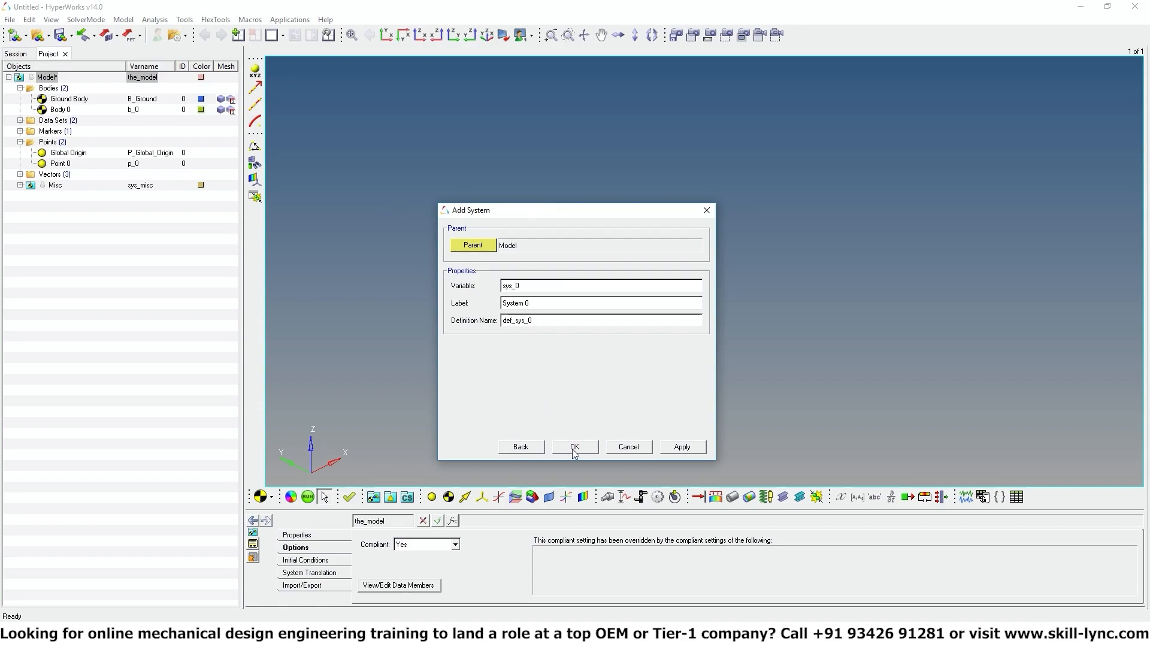
pyautogui.click(575, 449)
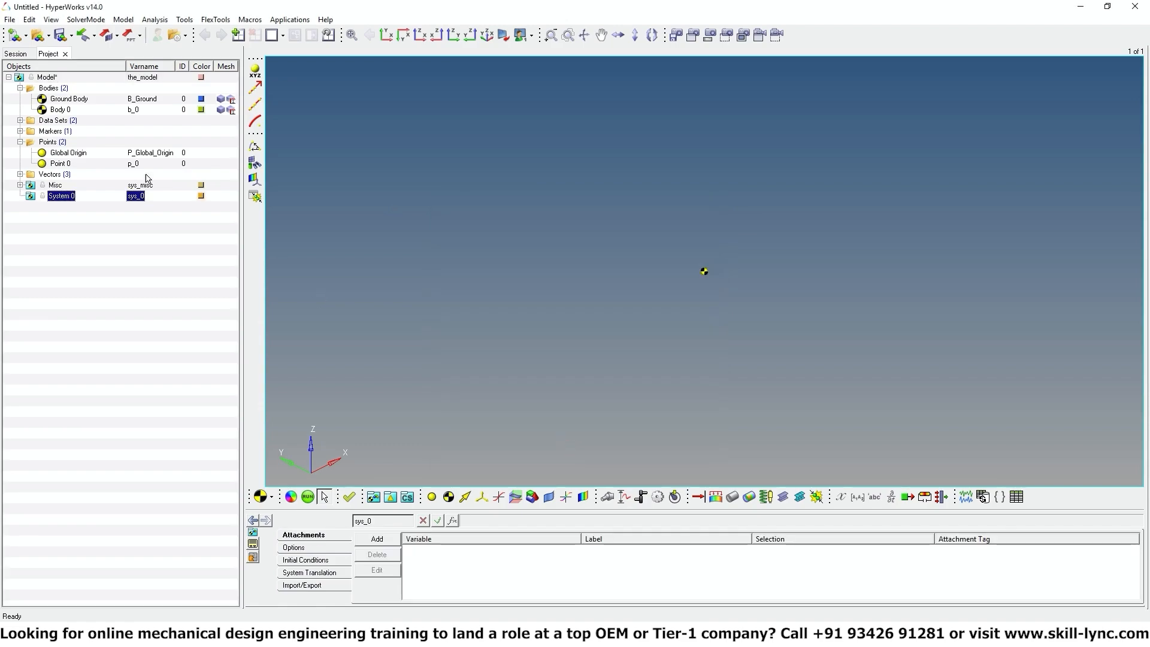
# - Add a single body inside System 0 with the label Body A and the variable b_A
pyautogui.rightClick(60, 199)
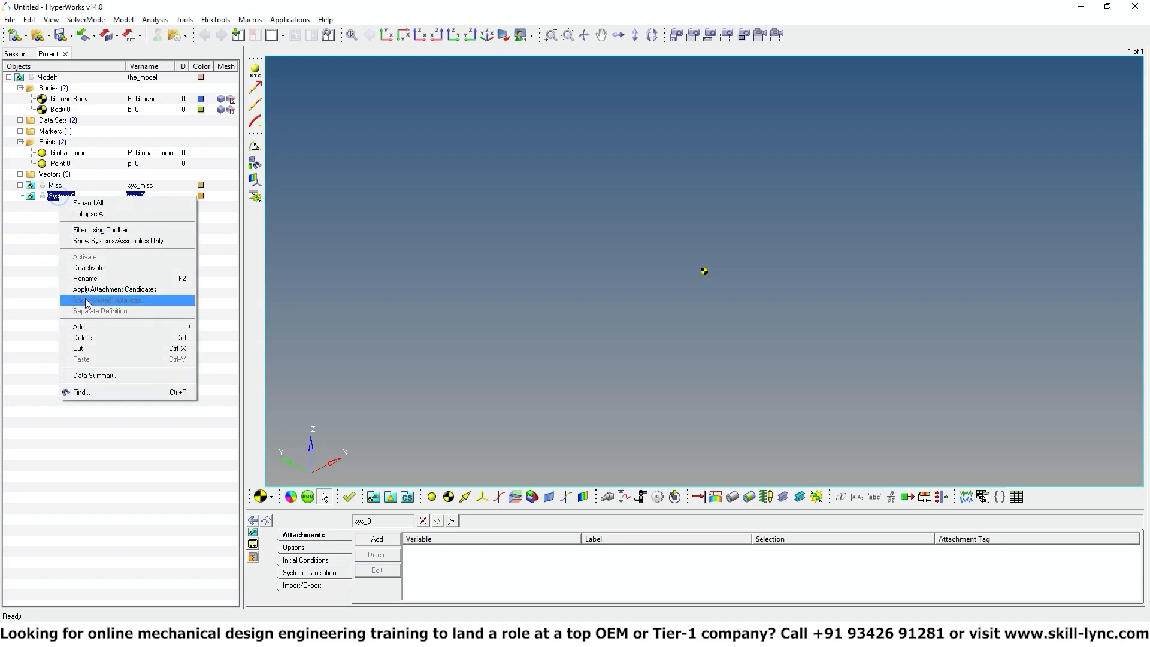
pyautogui.moveTo(87, 333)
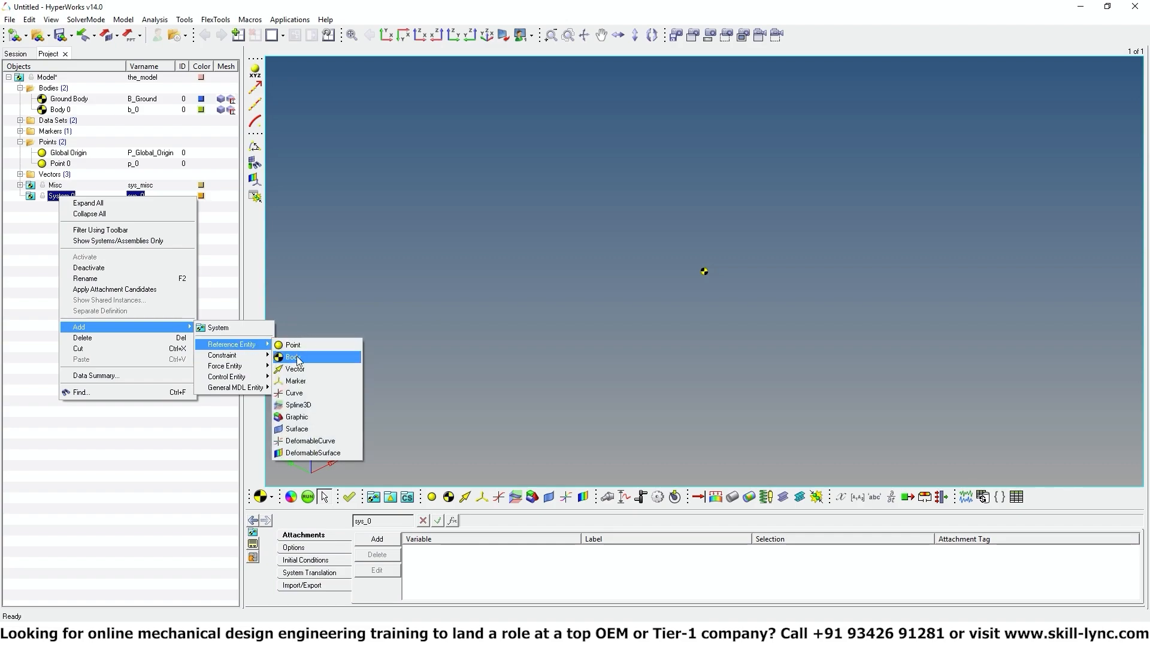
pyautogui.click(298, 359)
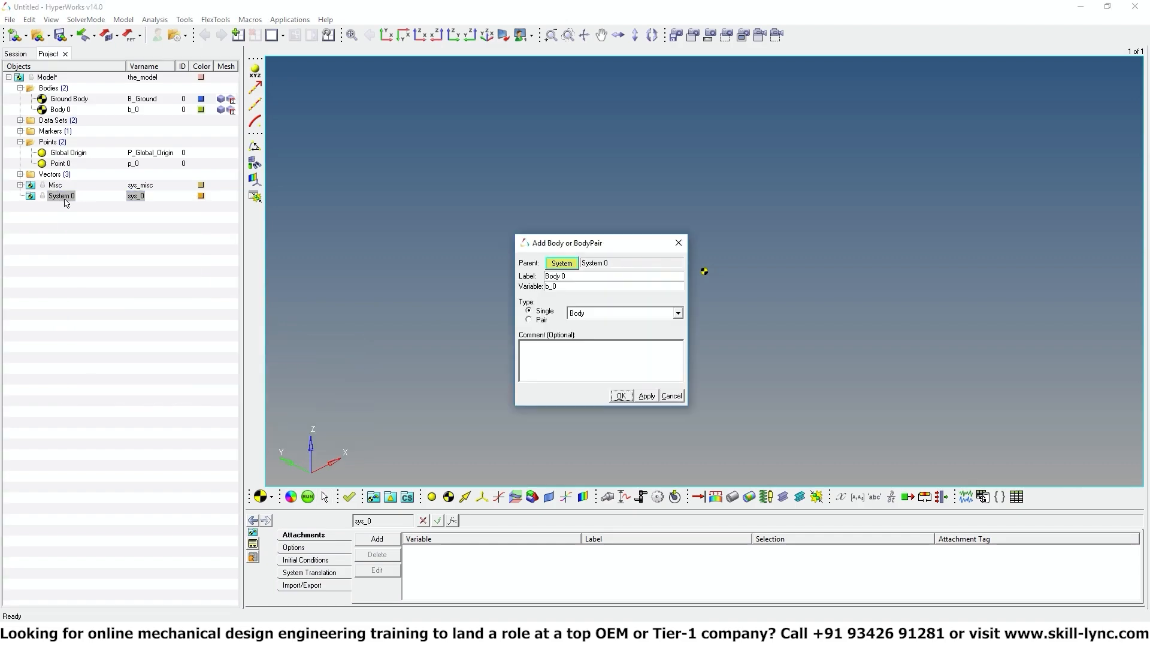
pyautogui.click(575, 277)
pyautogui.press('BackSpace')
pyautogui.press('BackSpace')
pyautogui.click(557, 287)
pyautogui.press('BackSpace')
pyautogui.write('A')
pyautogui.click(621, 396)
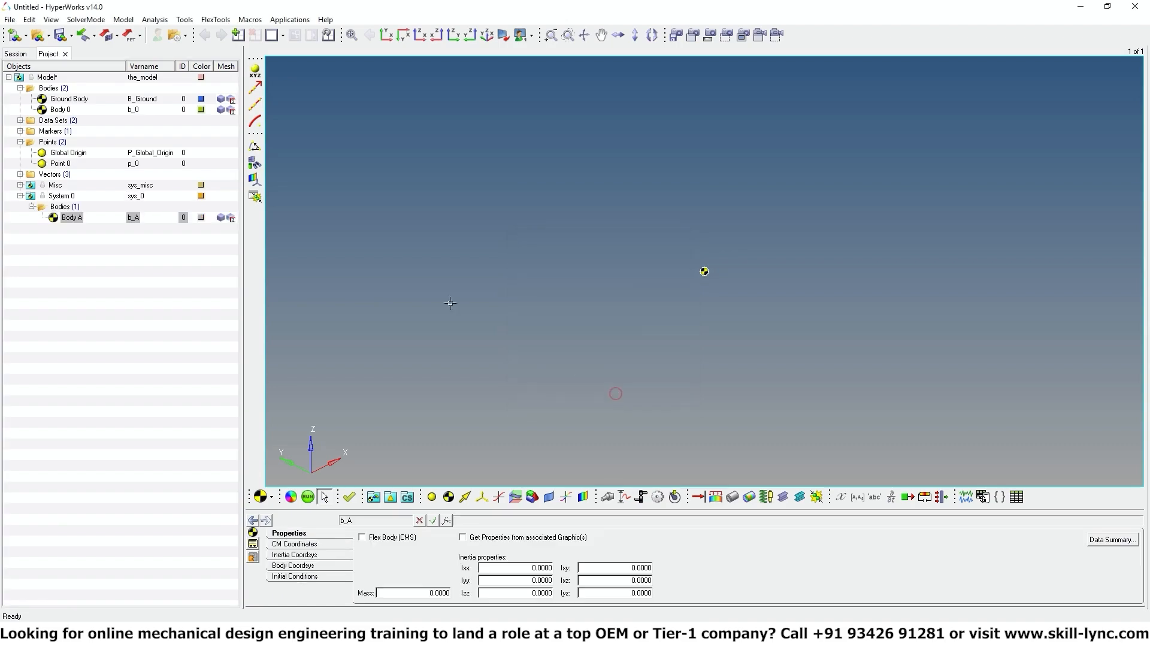
# - Add a single ball joint inside System 0 with the label Joint A and the variable j_A
pyautogui.click(62, 197)
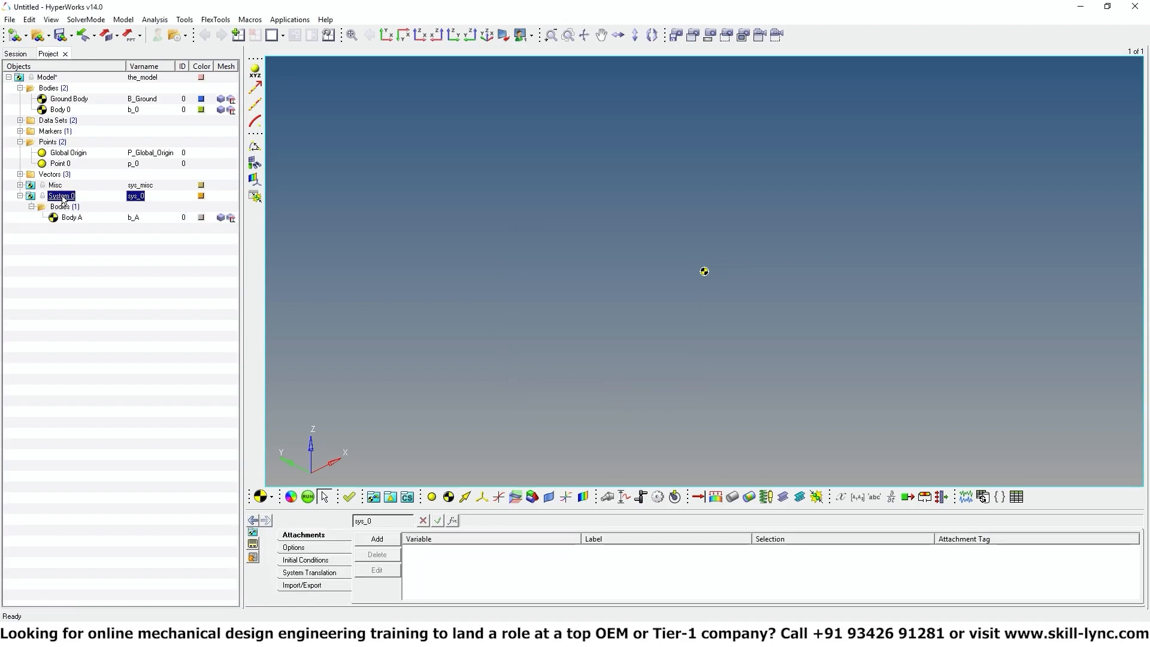
pyautogui.rightClick(63, 200)
pyautogui.moveTo(102, 330)
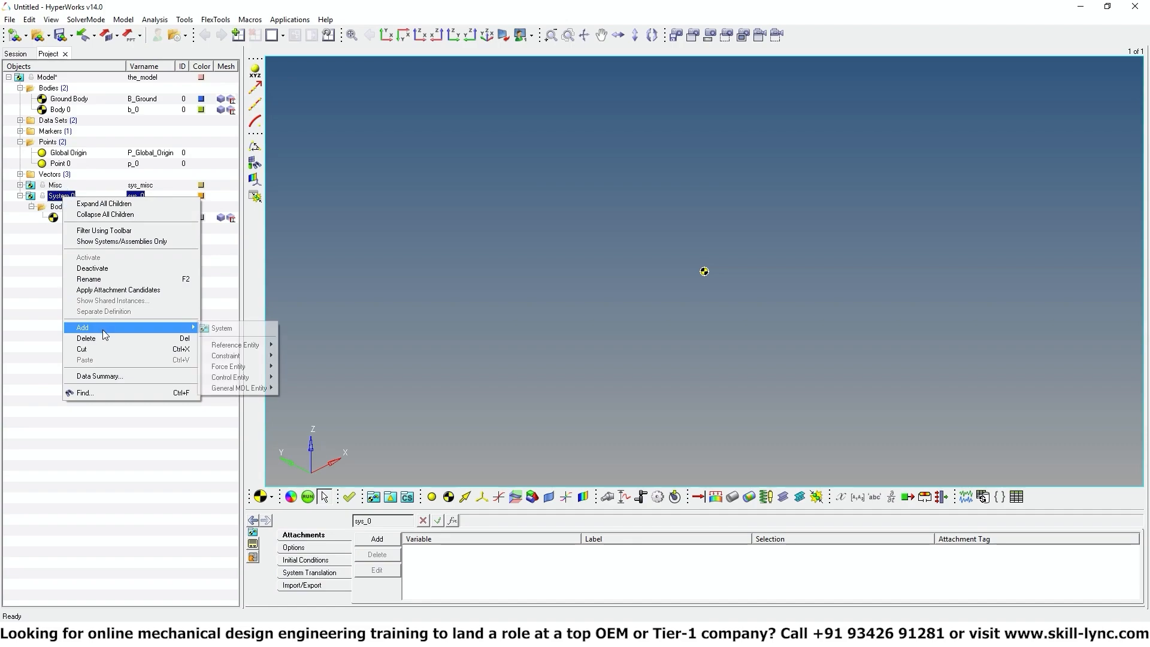
pyautogui.moveTo(240, 356)
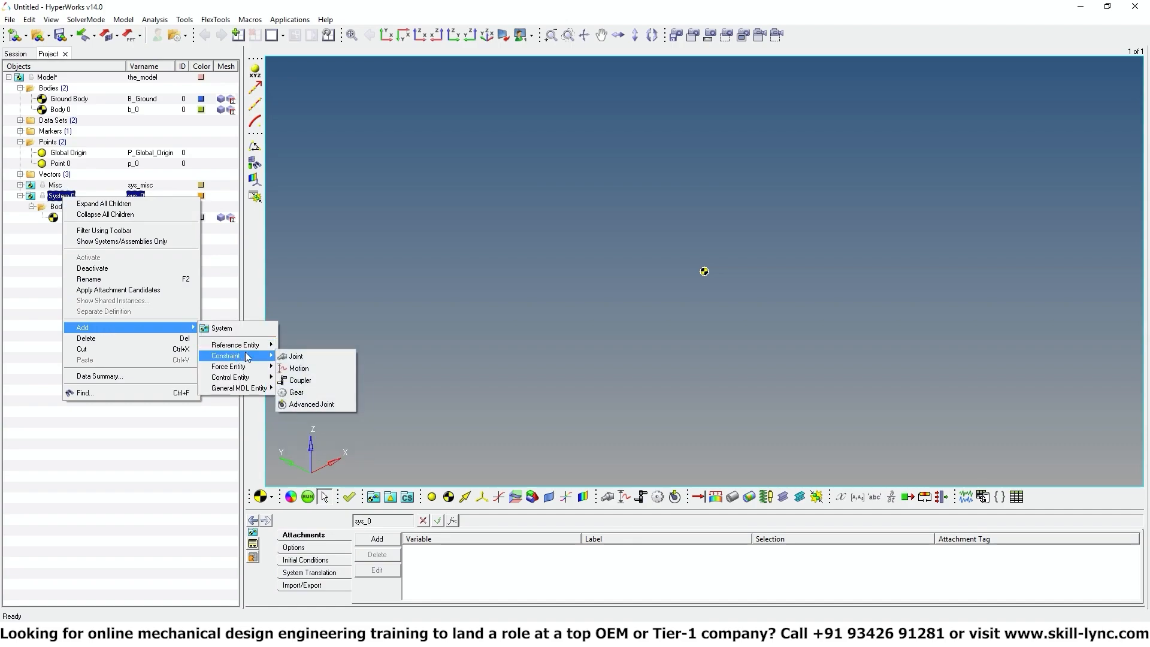
pyautogui.click(284, 357)
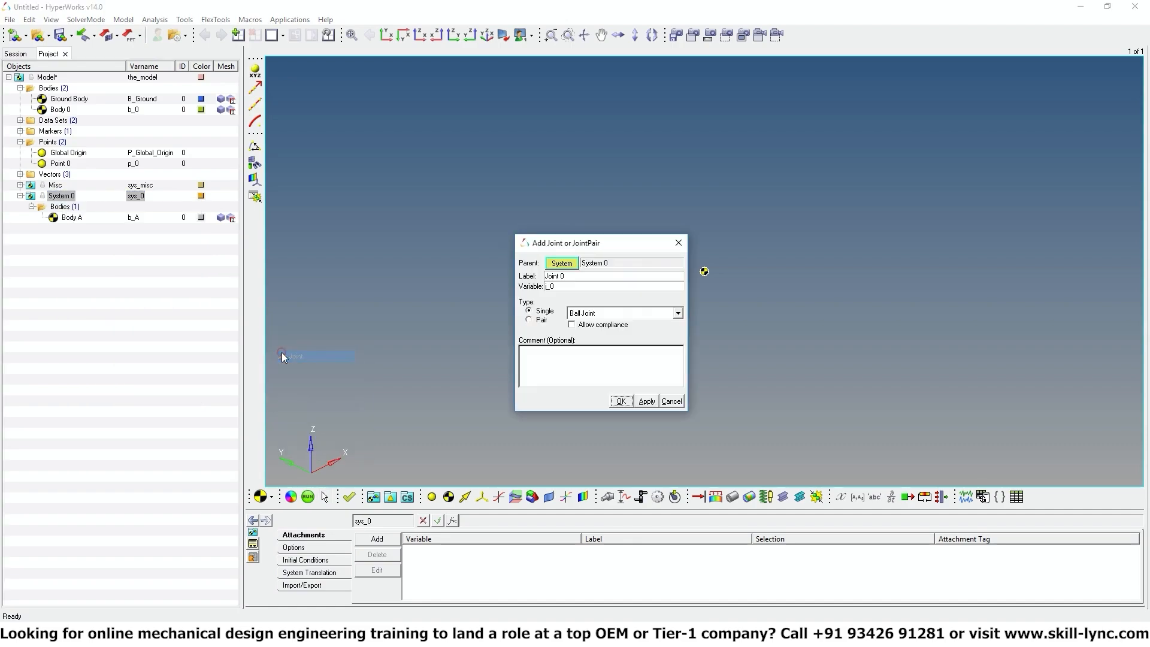
pyautogui.click(572, 276)
pyautogui.press('BackSpace')
pyautogui.press('BackSpace')
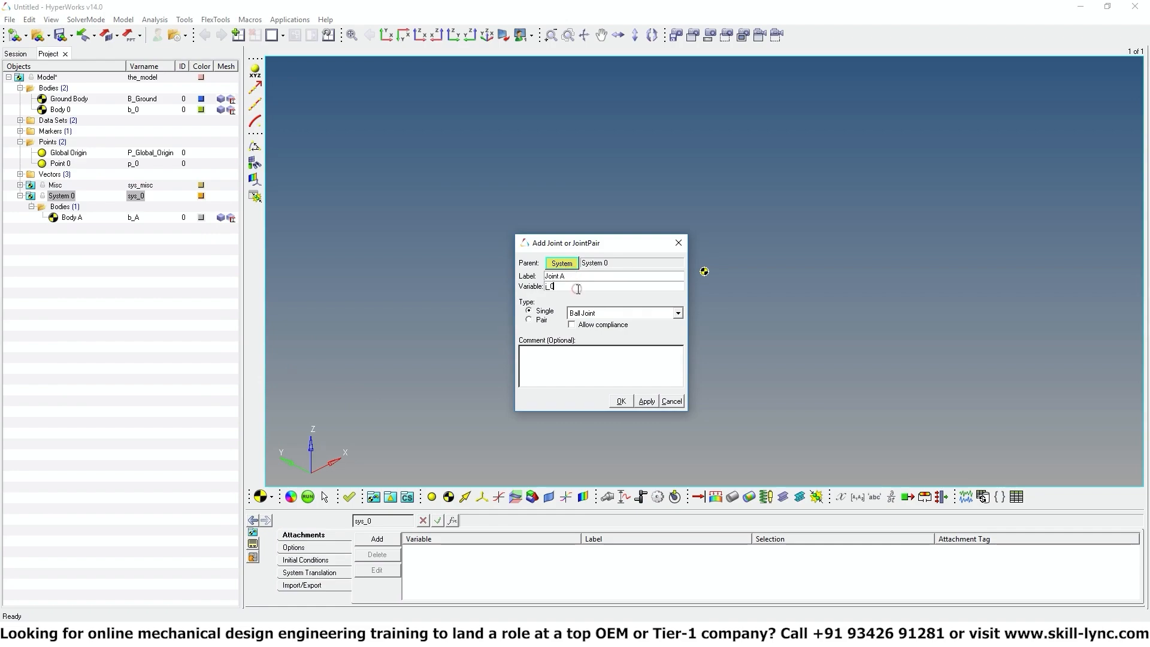
pyautogui.press('BackSpace')
pyautogui.press('BackSpace')
pyautogui.click(621, 401)
# - Set Joint A's first body to Body 0 from the top-level model
pyautogui.click(75, 241)
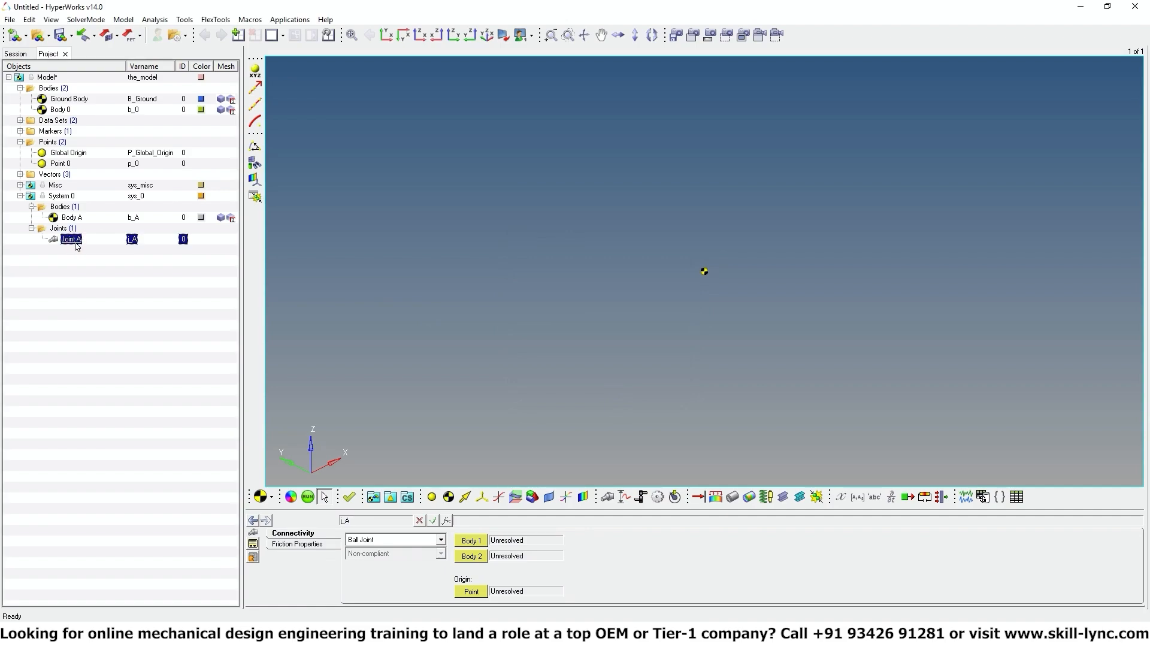
pyautogui.click(472, 541)
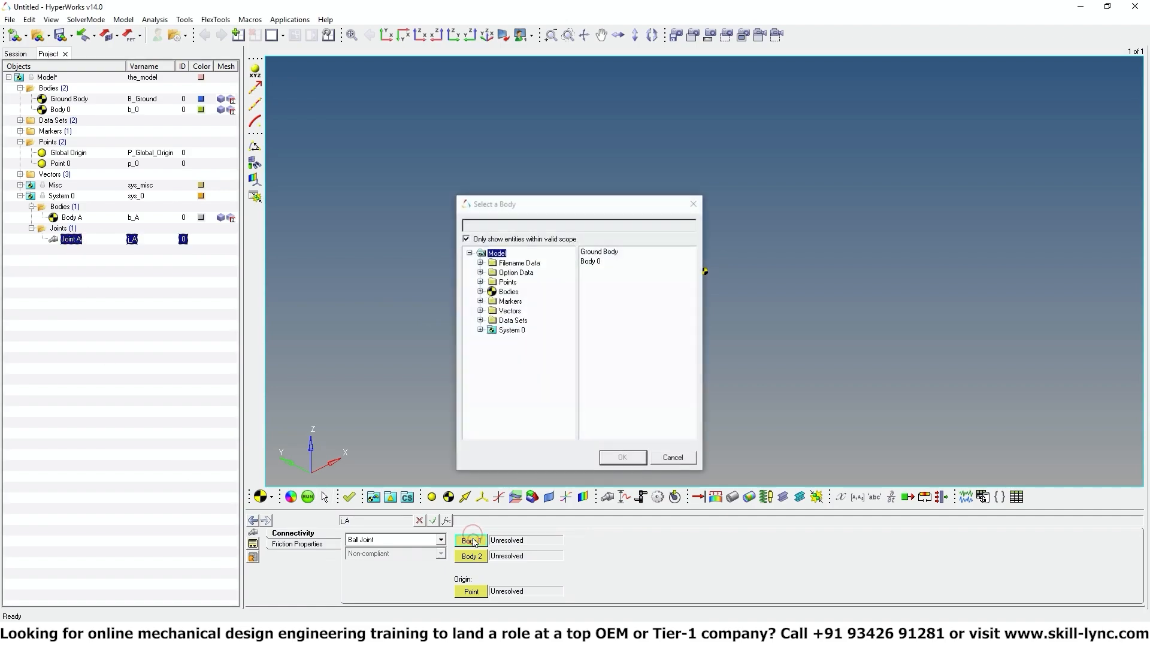
pyautogui.click(597, 263)
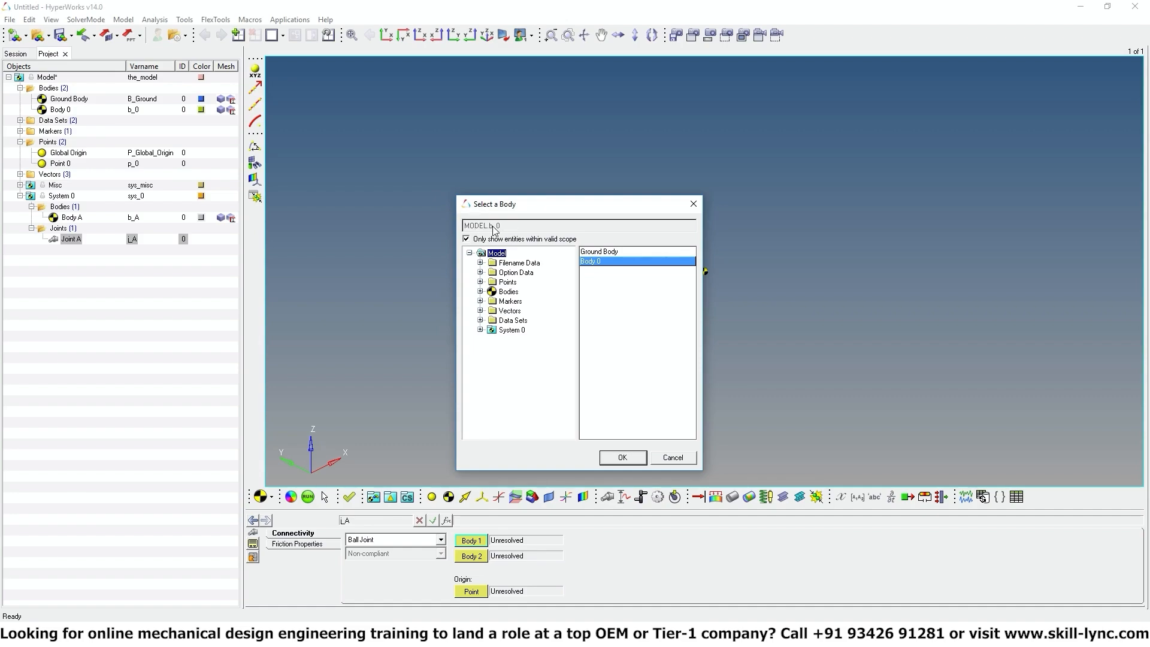
pyautogui.click(623, 458)
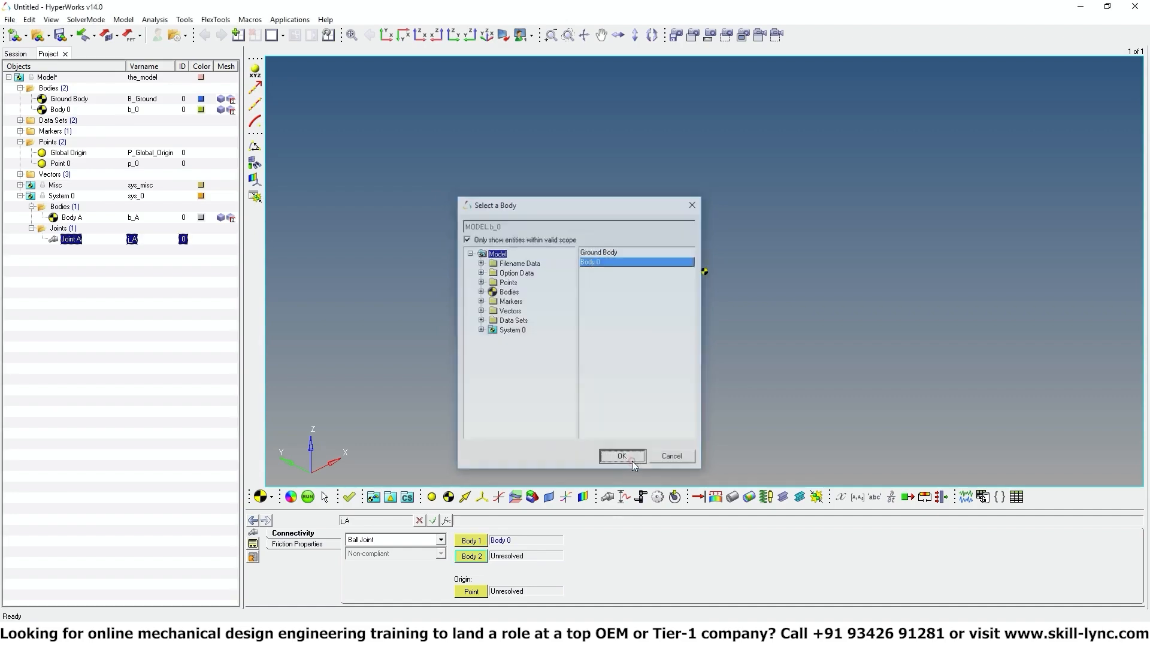
# - Set Joint A's second body to Body A from System 0
pyautogui.click(471, 556)
pyautogui.click(480, 330)
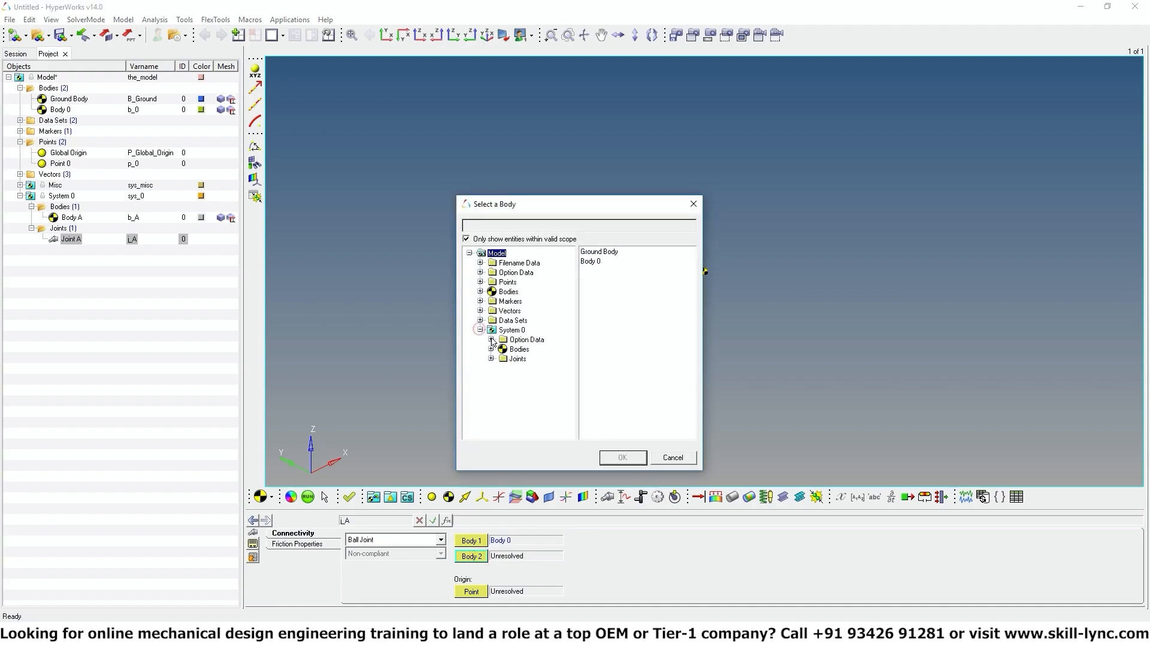
pyautogui.click(491, 348)
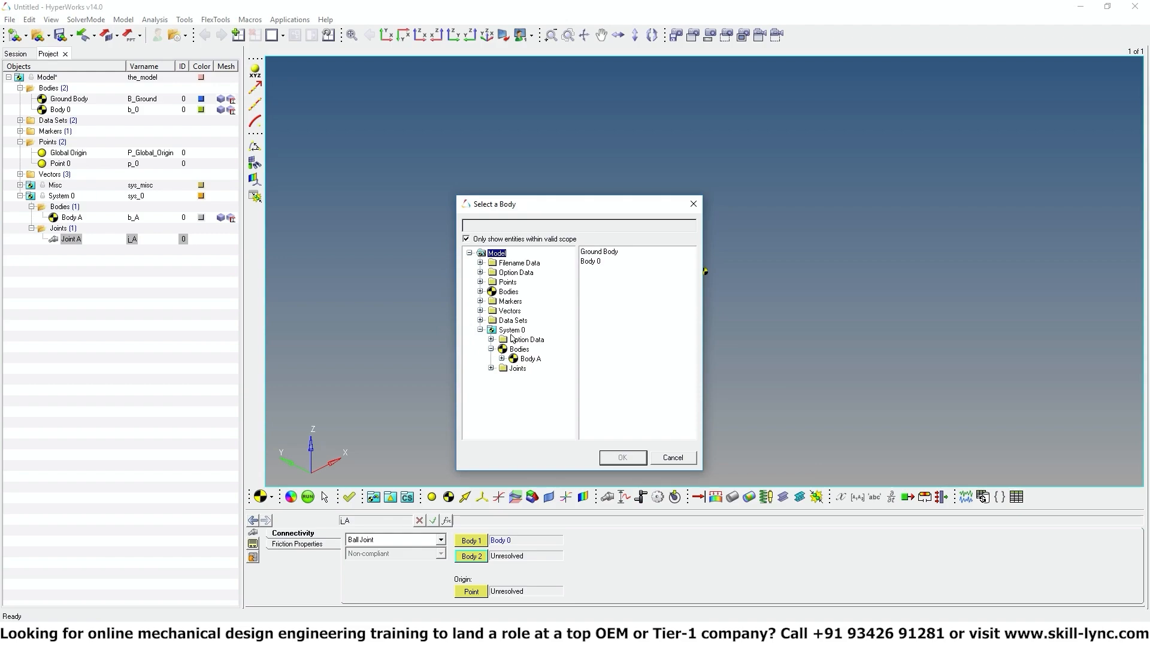
pyautogui.click(531, 358)
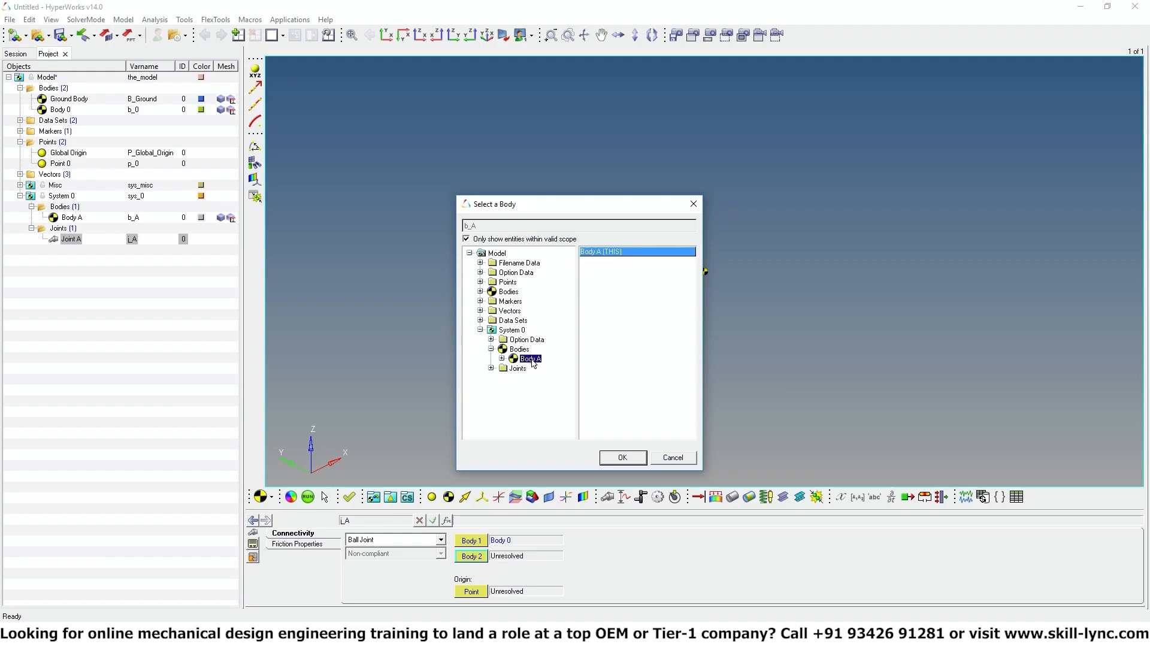
pyautogui.click(617, 455)
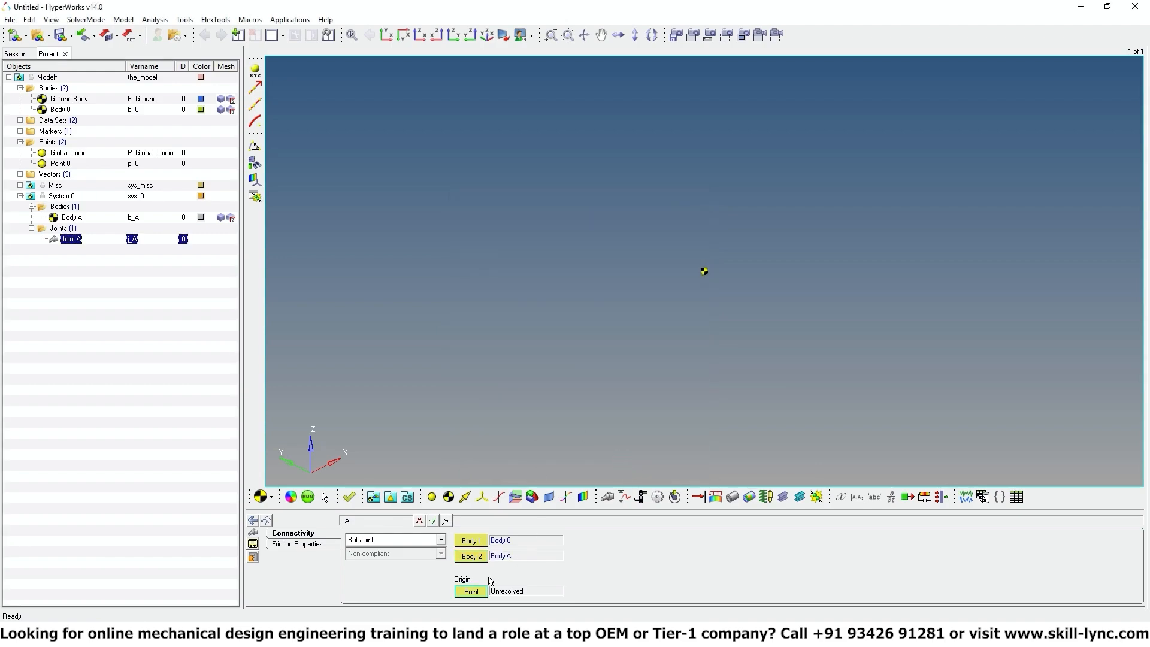
# - Set Joint A's origin to Point 0 from the top-level model
pyautogui.click(479, 594)
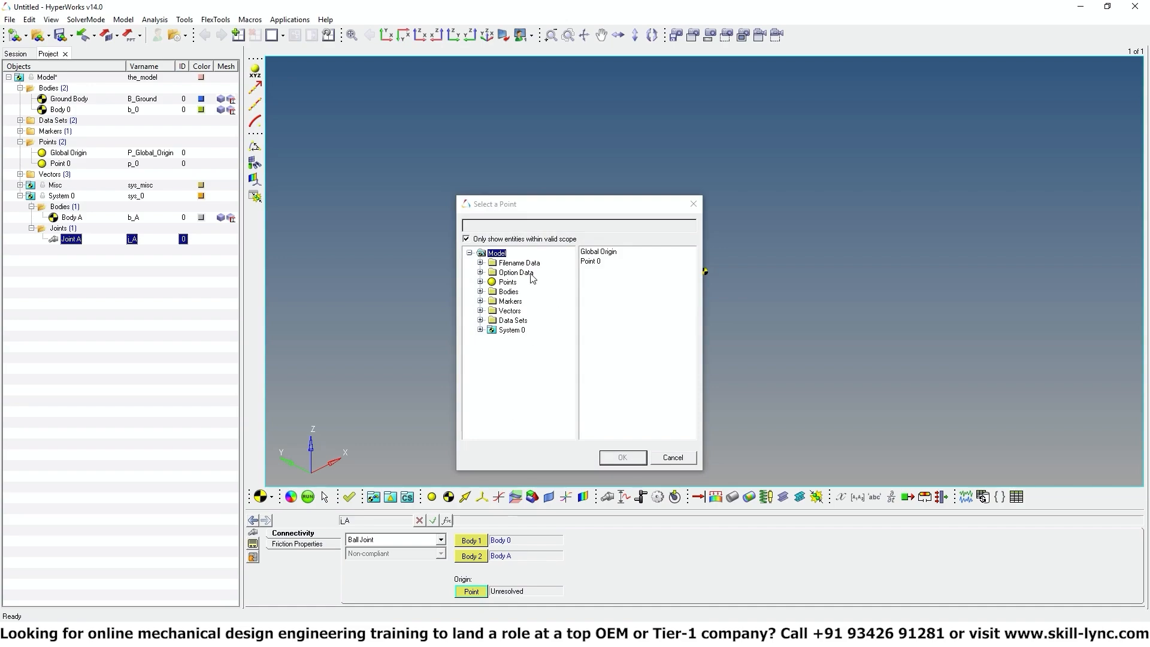
pyautogui.click(593, 263)
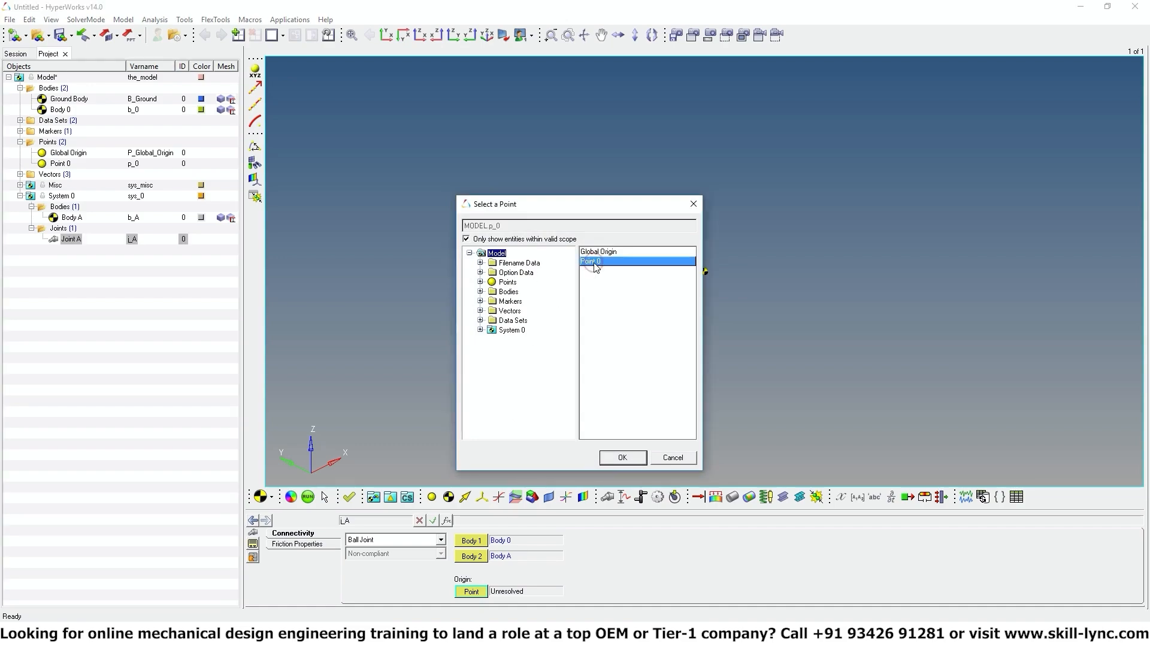
pyautogui.click(623, 457)
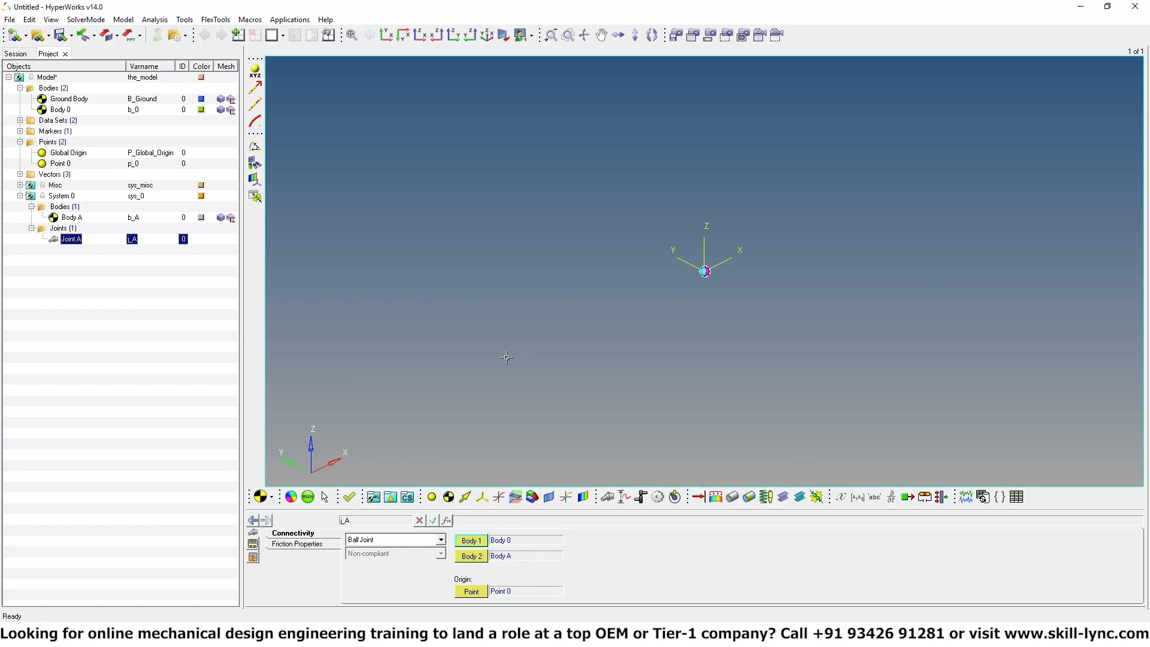
# - Export System 0's definition as MDL statements with property data to Sys_0_User_1.mdl in the Test folder
pyautogui.click(60, 197)
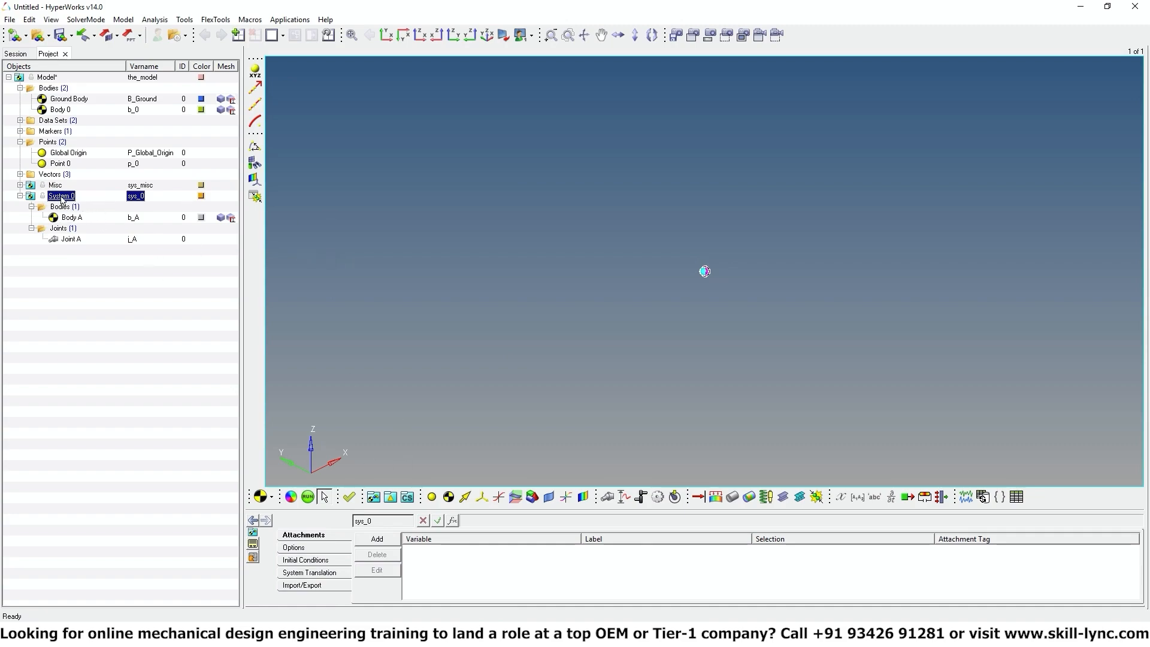
pyautogui.click(309, 585)
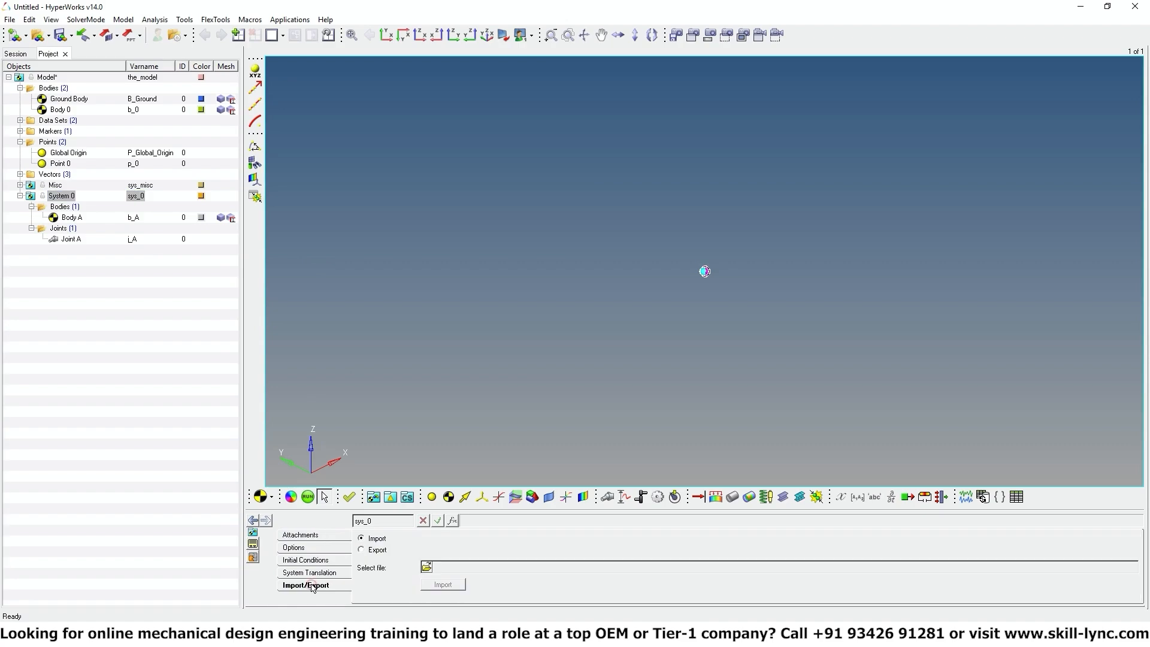
pyautogui.click(361, 550)
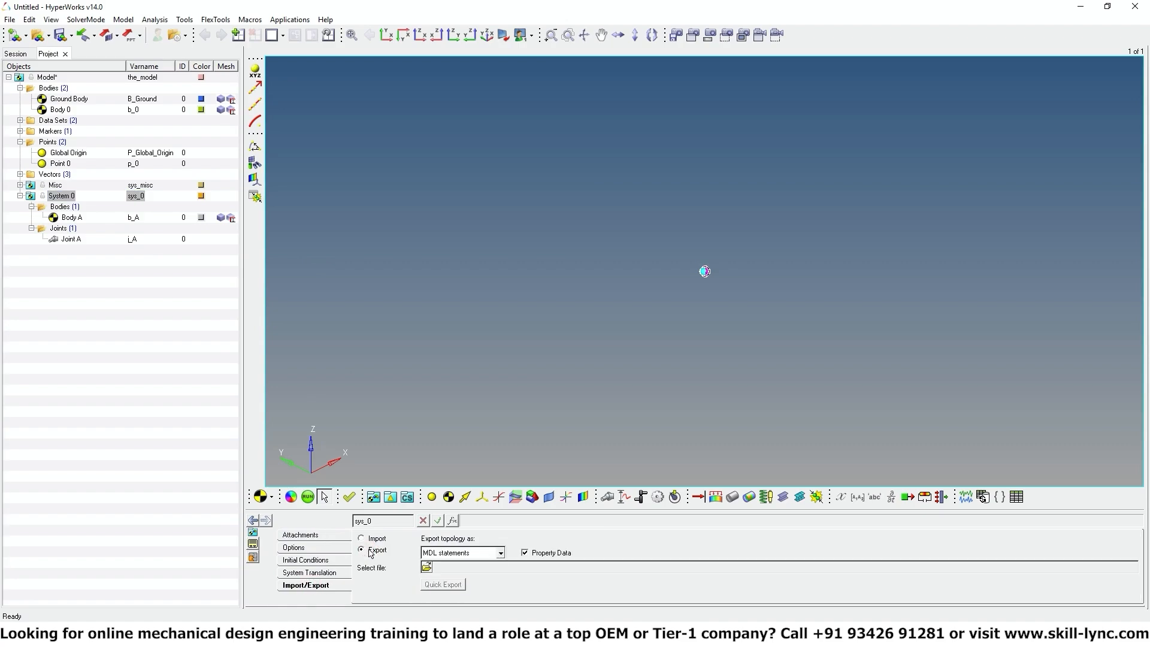
pyautogui.click(427, 568)
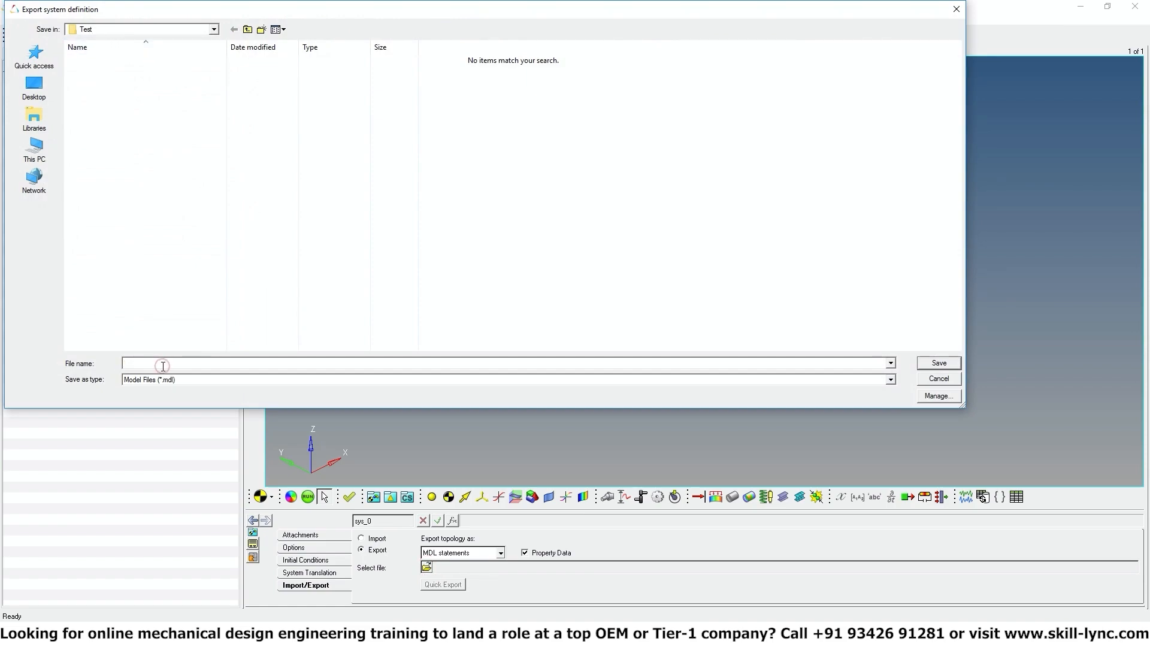
pyautogui.write('Sys_0_User_1')
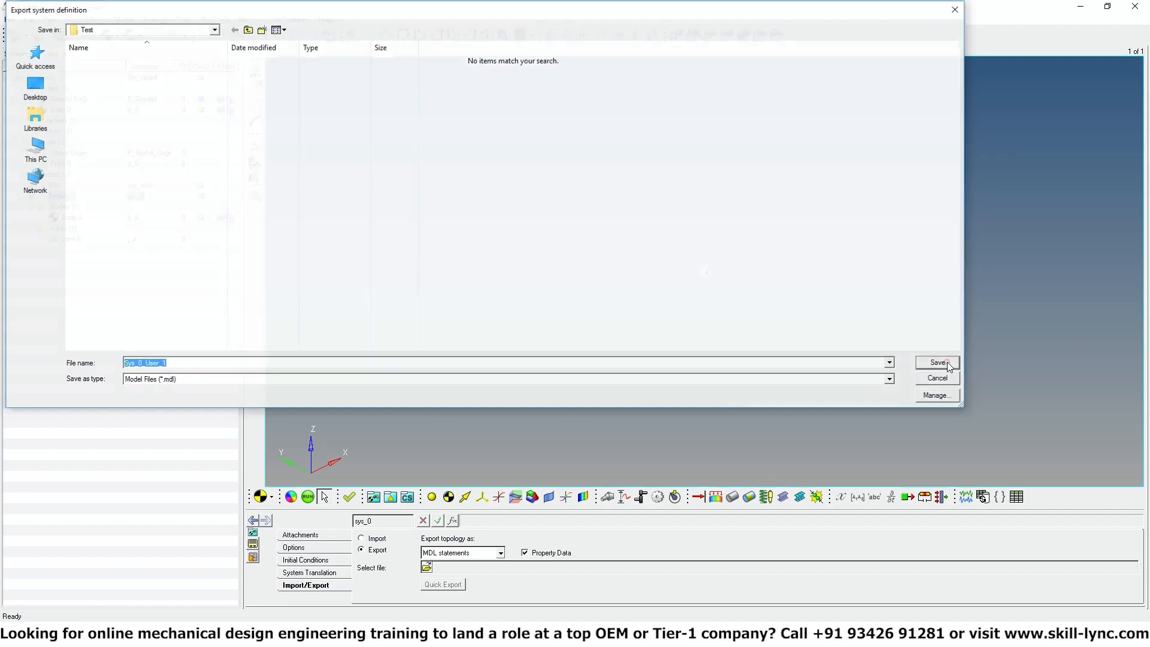
pyautogui.click(948, 364)
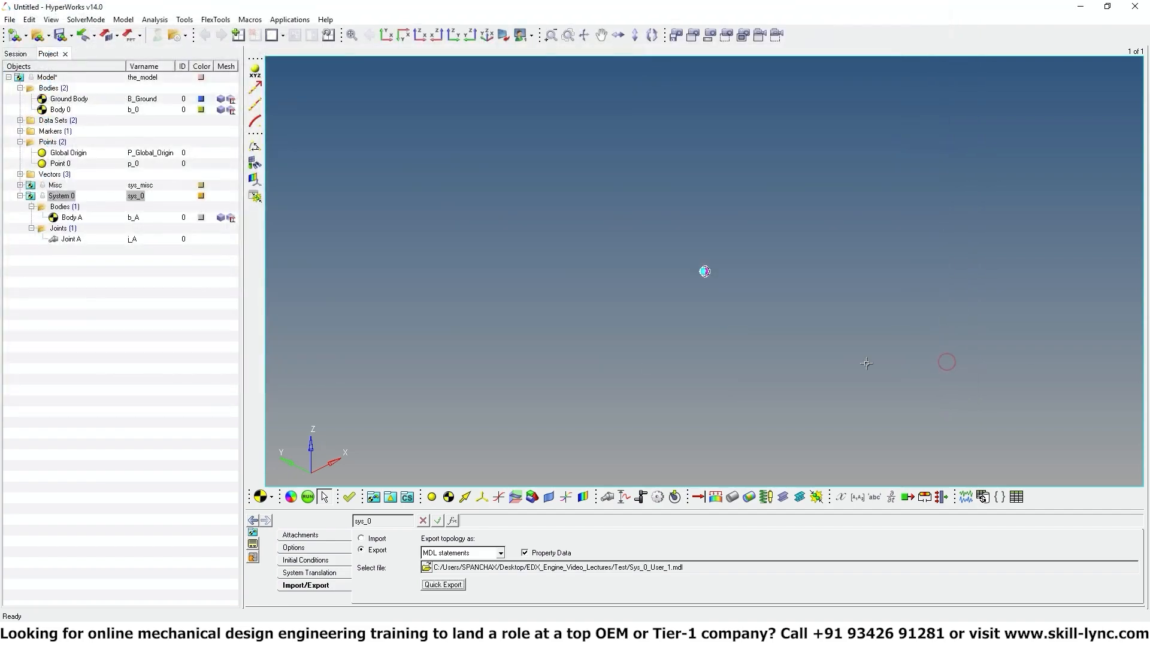
pyautogui.click(449, 586)
# - Start a new session and discard the current model containing System 0
pyautogui.click(58, 196)
pyautogui.click(10, 20)
pyautogui.moveTo(18, 35)
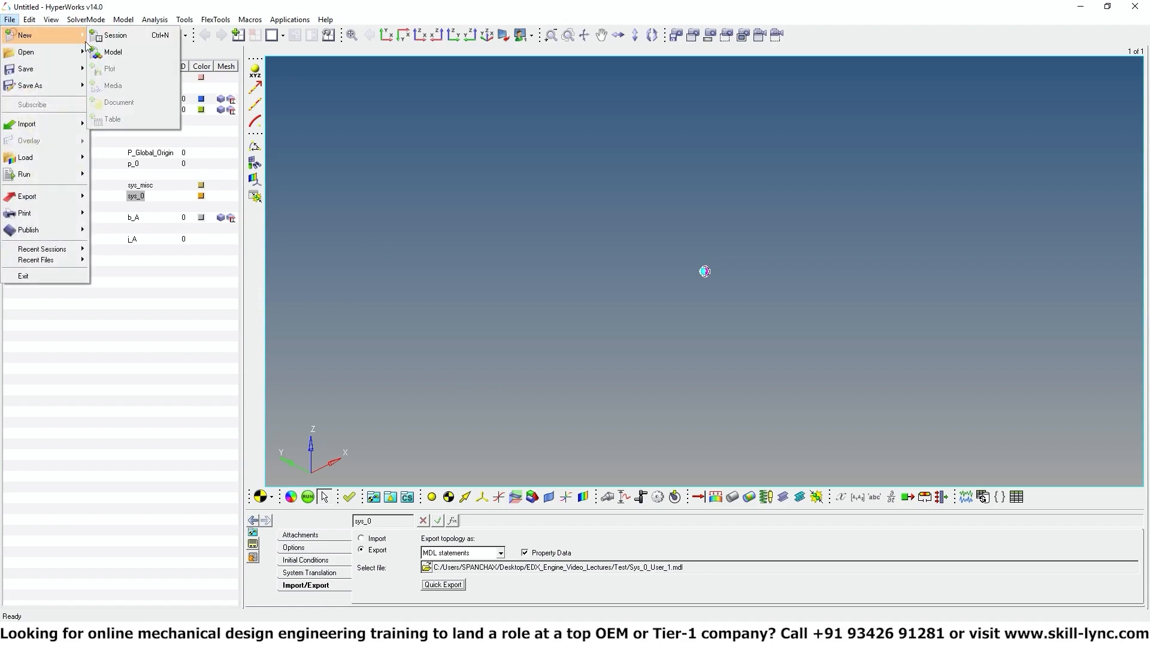
pyautogui.click(115, 38)
pyautogui.click(580, 360)
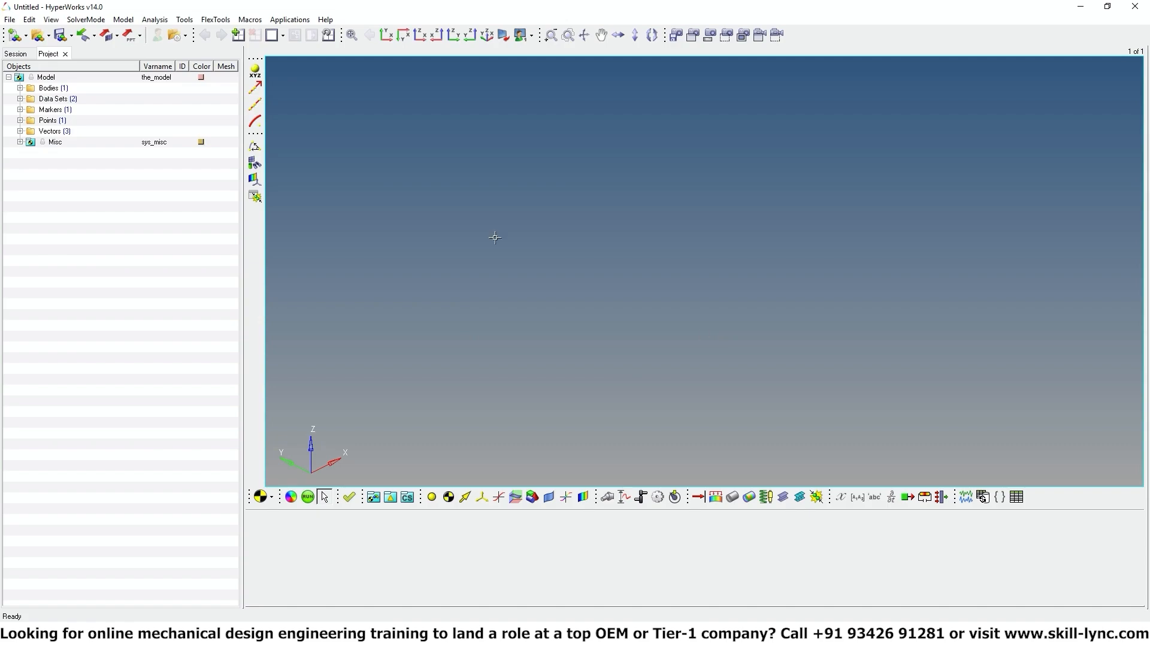
# - Add a single body to the top-level model with the label Body N and the variable b_N
pyautogui.click(19, 88)
pyautogui.rightClick(50, 90)
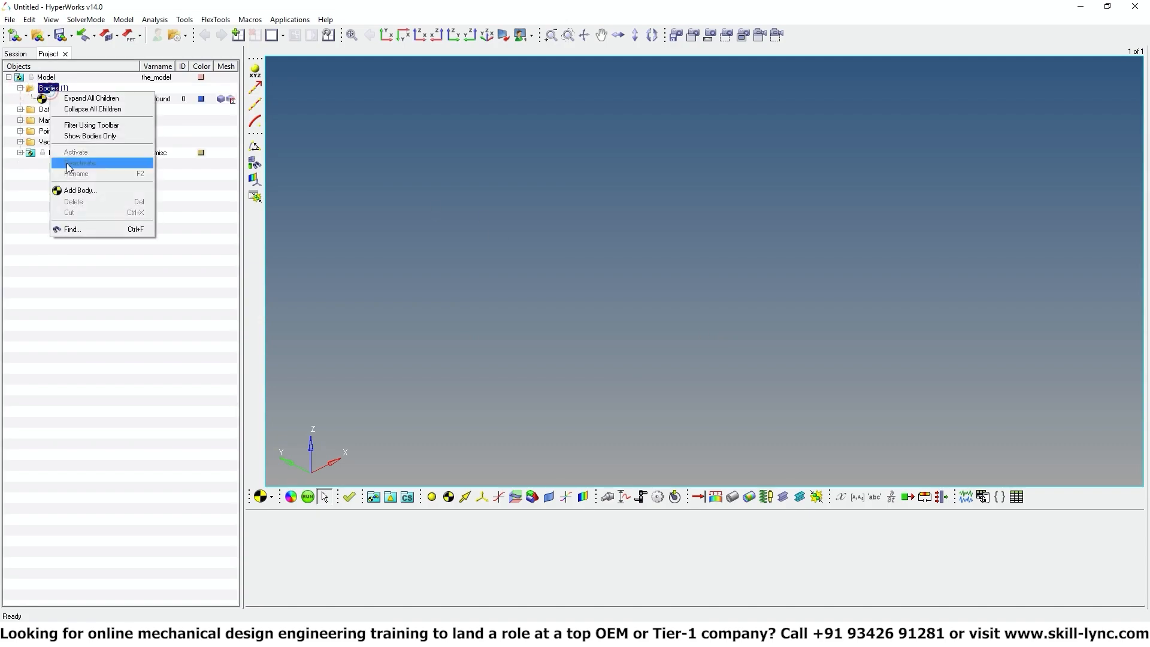
pyautogui.click(83, 191)
pyautogui.click(584, 273)
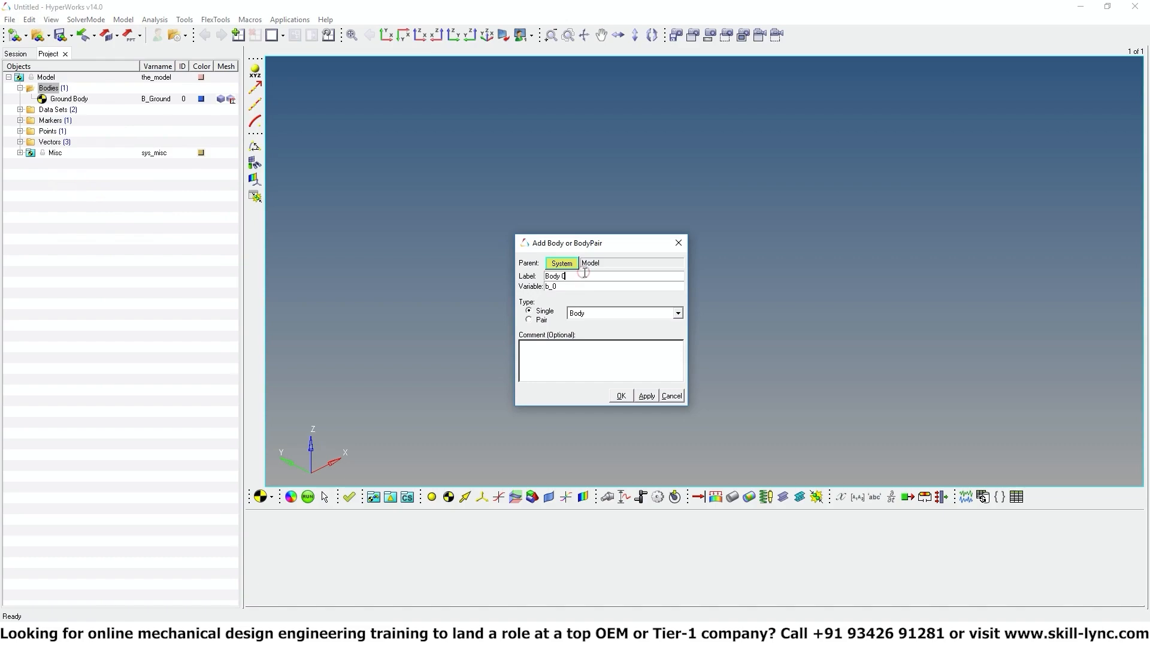
pyautogui.press('BackSpace')
pyautogui.press('BackSpace')
pyautogui.press('BackSpace')
pyautogui.write('N')
pyautogui.click(620, 398)
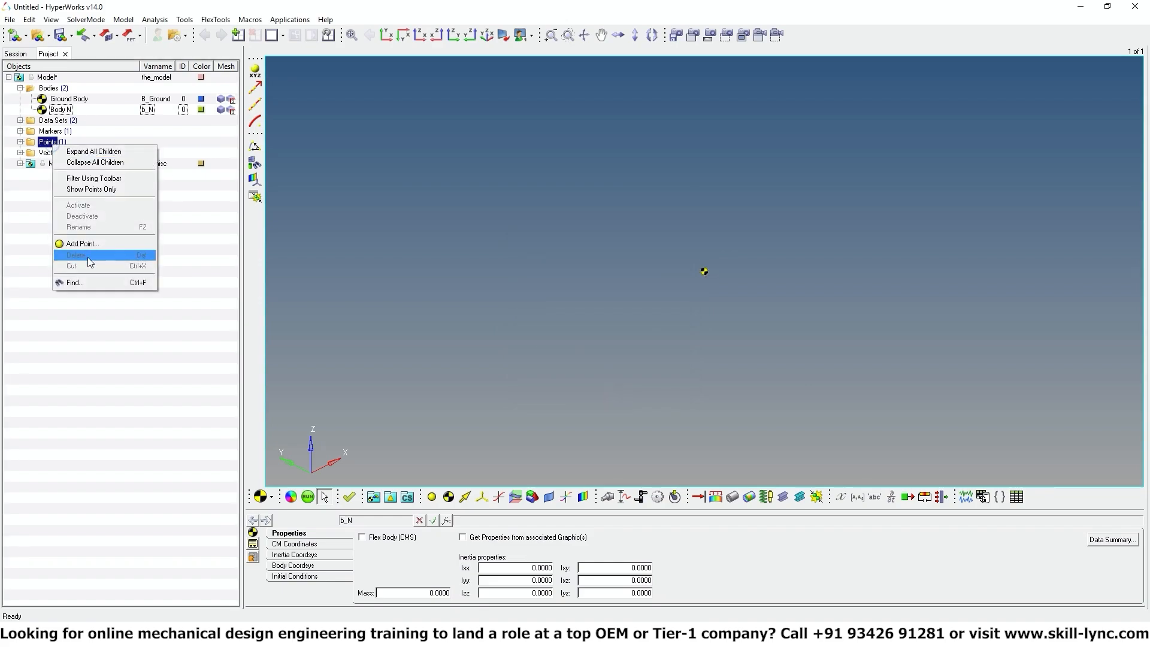
# - Add a single point to the top-level model with the label Point N and the variable p_N
pyautogui.click(88, 243)
pyautogui.click(589, 277)
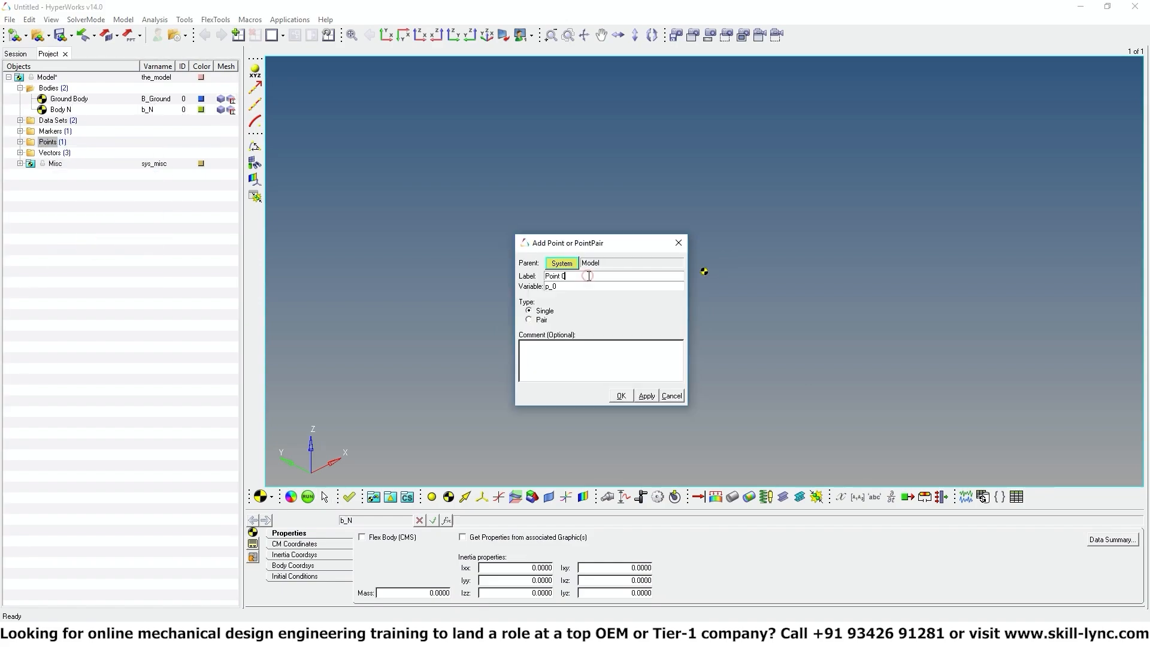
pyautogui.press('BackSpace')
pyautogui.press('BackSpace')
pyautogui.press('BackSpace')
pyautogui.click(611, 401)
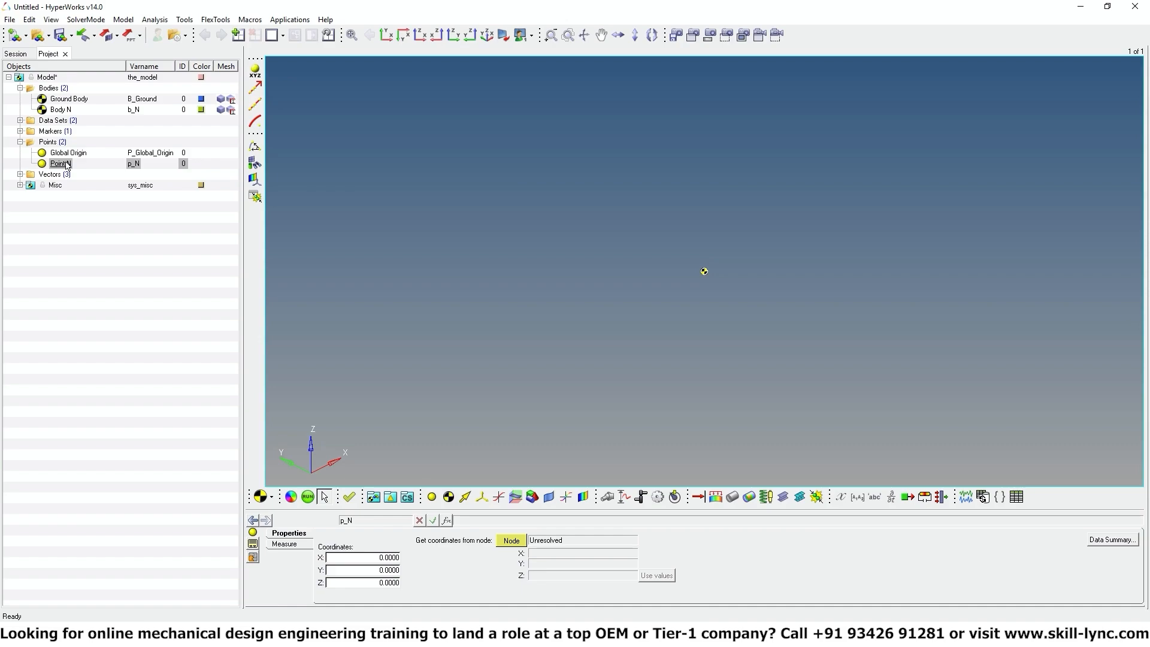
# - Import the system definition from Sys_0_User_1.mdl into the top-level model
pyautogui.click(48, 78)
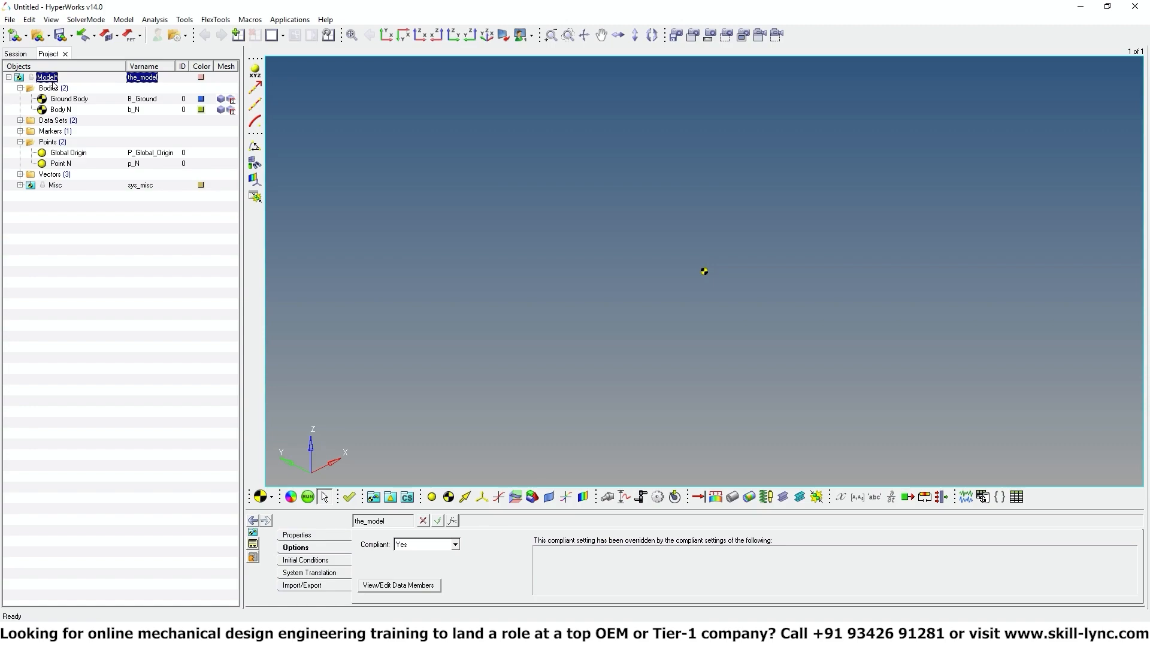
pyautogui.click(312, 589)
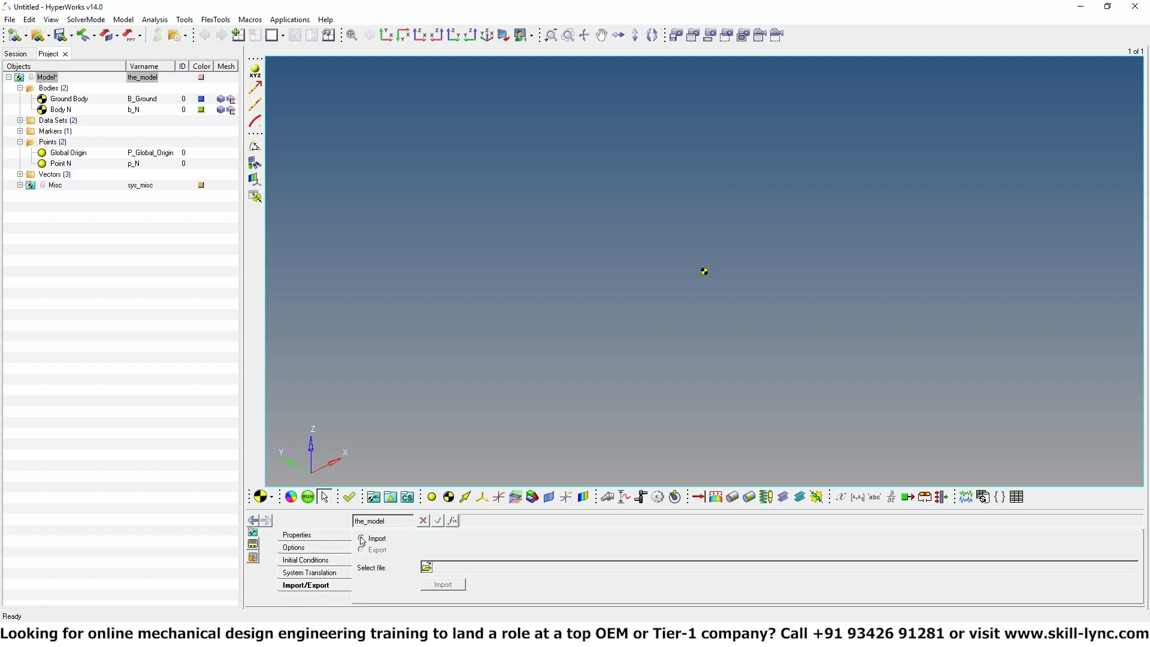
pyautogui.click(427, 567)
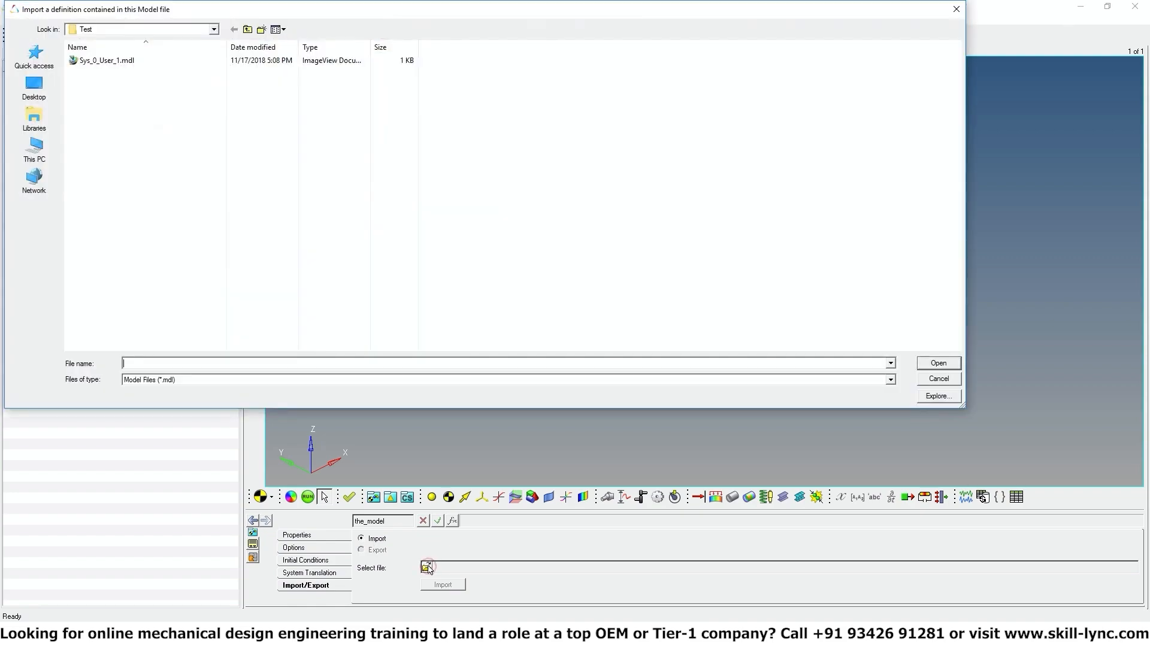
pyautogui.click(115, 61)
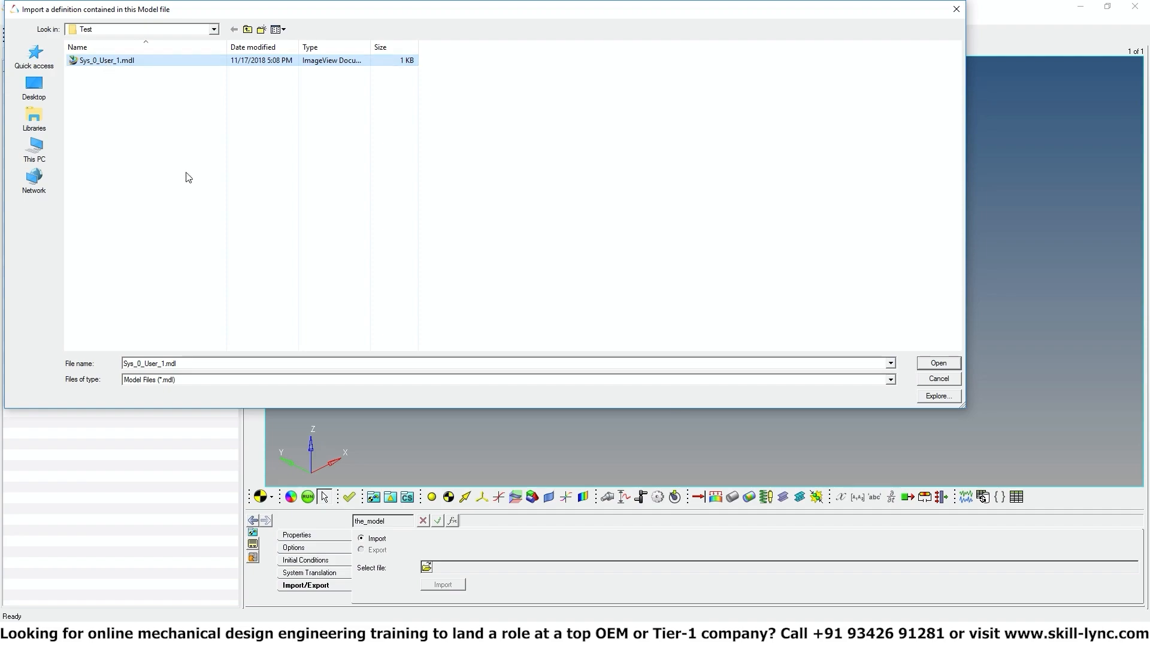
pyautogui.click(951, 365)
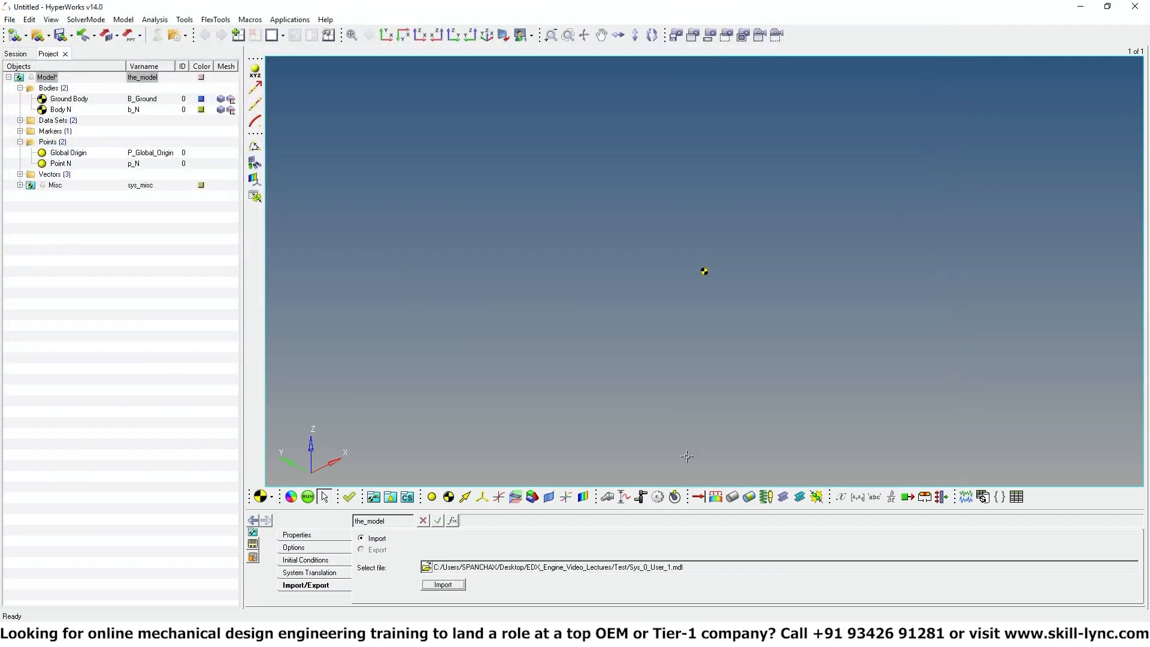
pyautogui.click(448, 585)
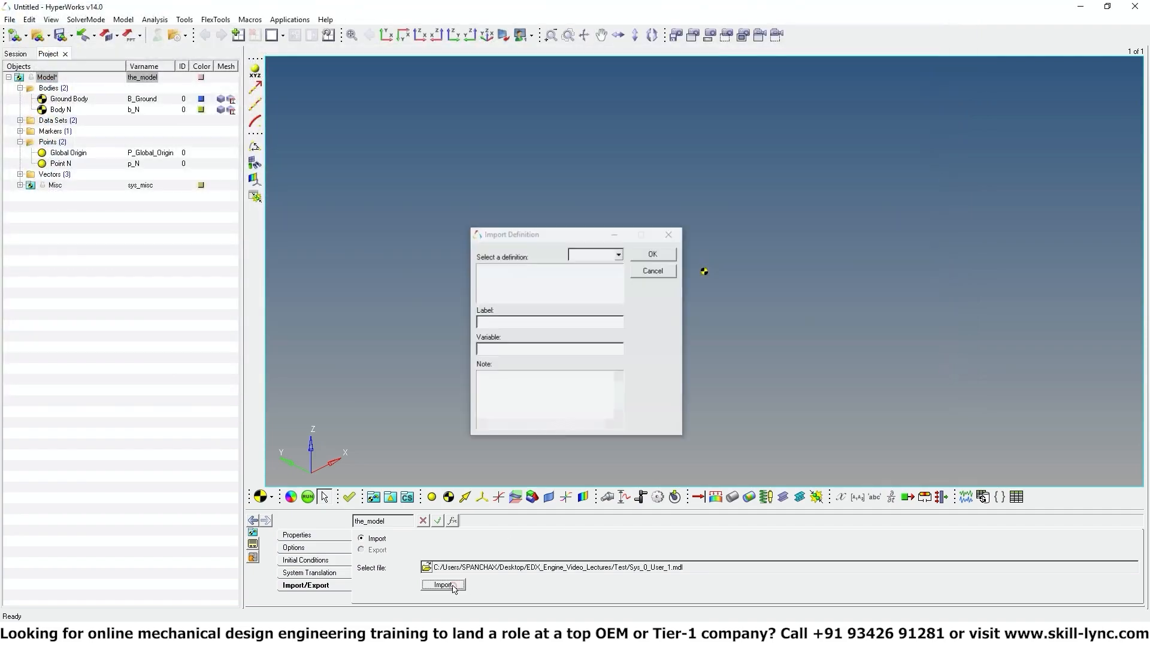
pyautogui.click(662, 254)
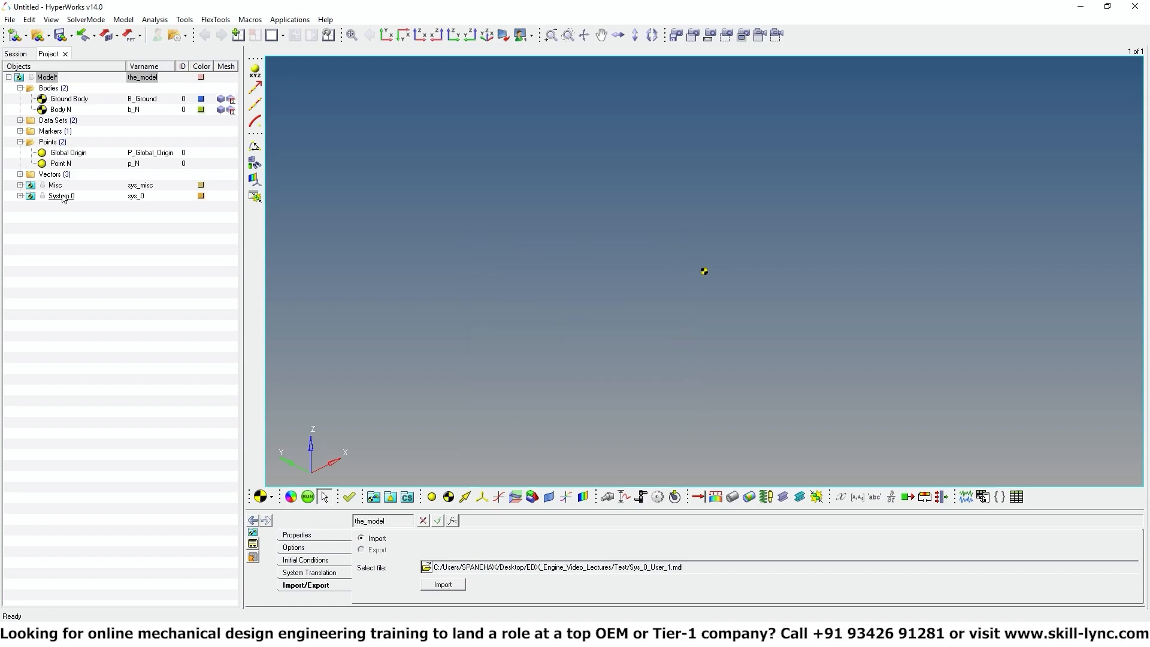
# - Examine the body and origin connectivity of Joint A in the imported System 0
pyautogui.click(19, 196)
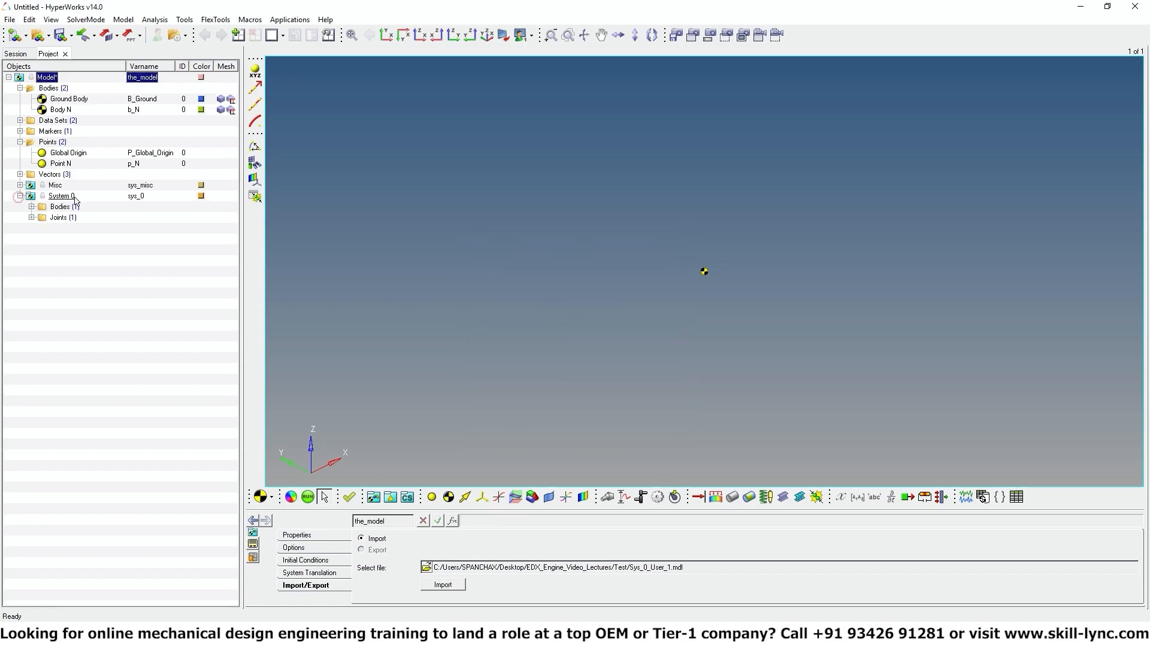
pyautogui.click(31, 218)
pyautogui.click(67, 228)
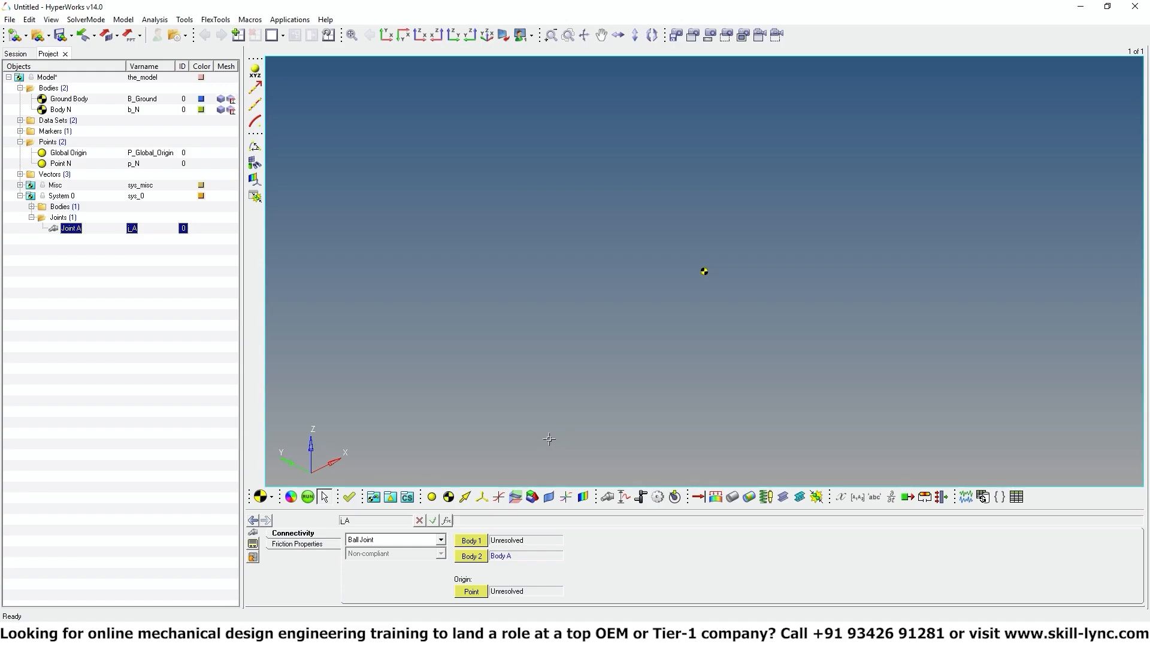
# - Start a new session and discard the model with the imported system
pyautogui.click(9, 22)
pyautogui.moveTo(36, 36)
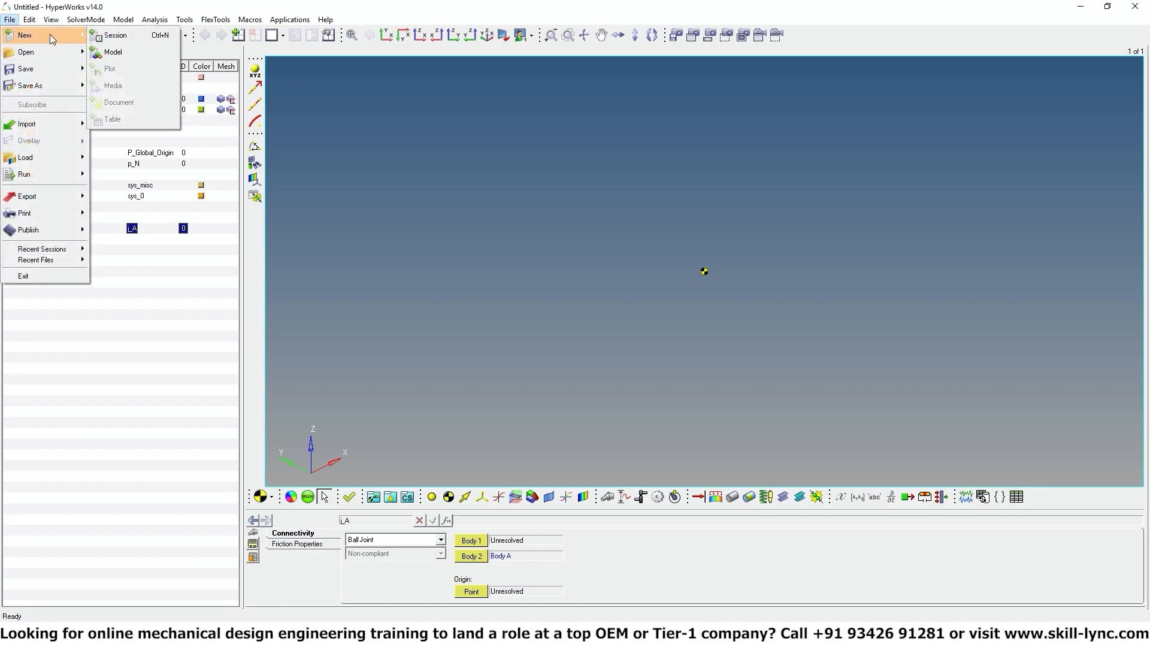
pyautogui.click(99, 37)
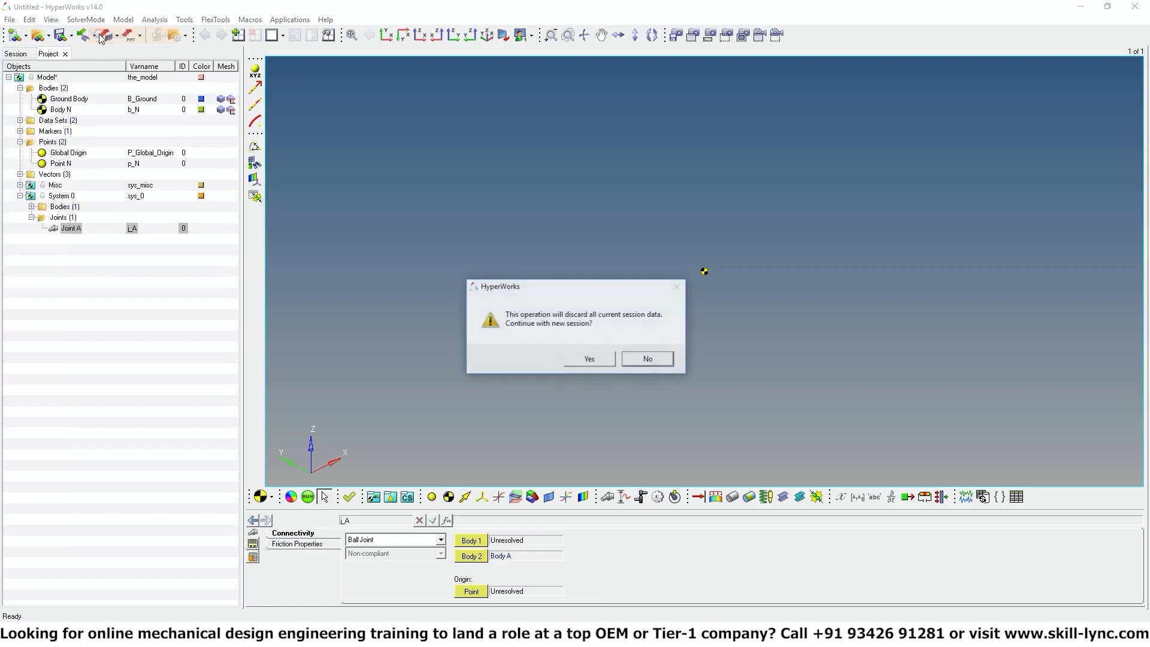
pyautogui.click(590, 360)
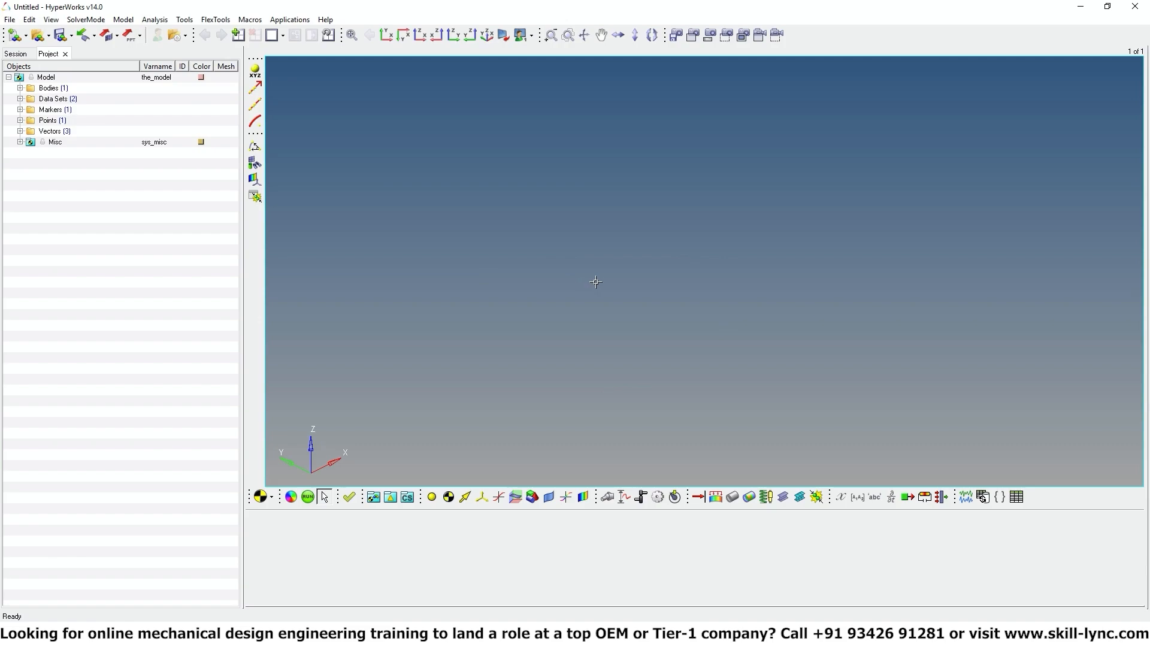
# - Add a single body to the top-level model with the label Body 0 and the variable b_0
pyautogui.rightClick(55, 90)
pyautogui.click(89, 191)
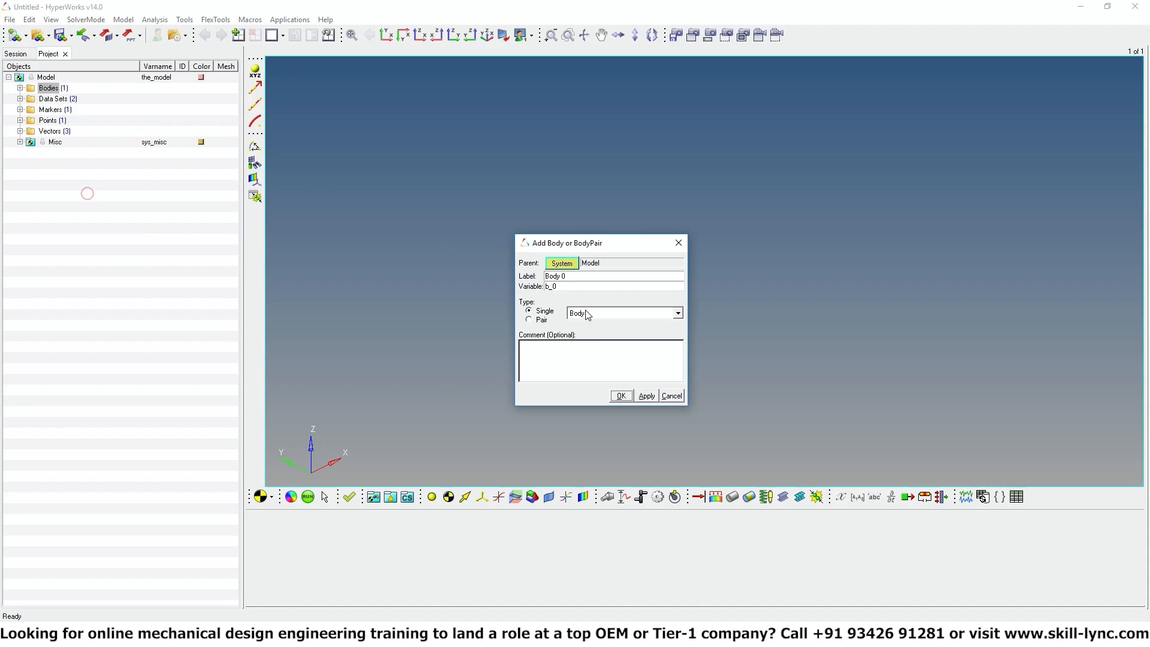
pyautogui.click(623, 401)
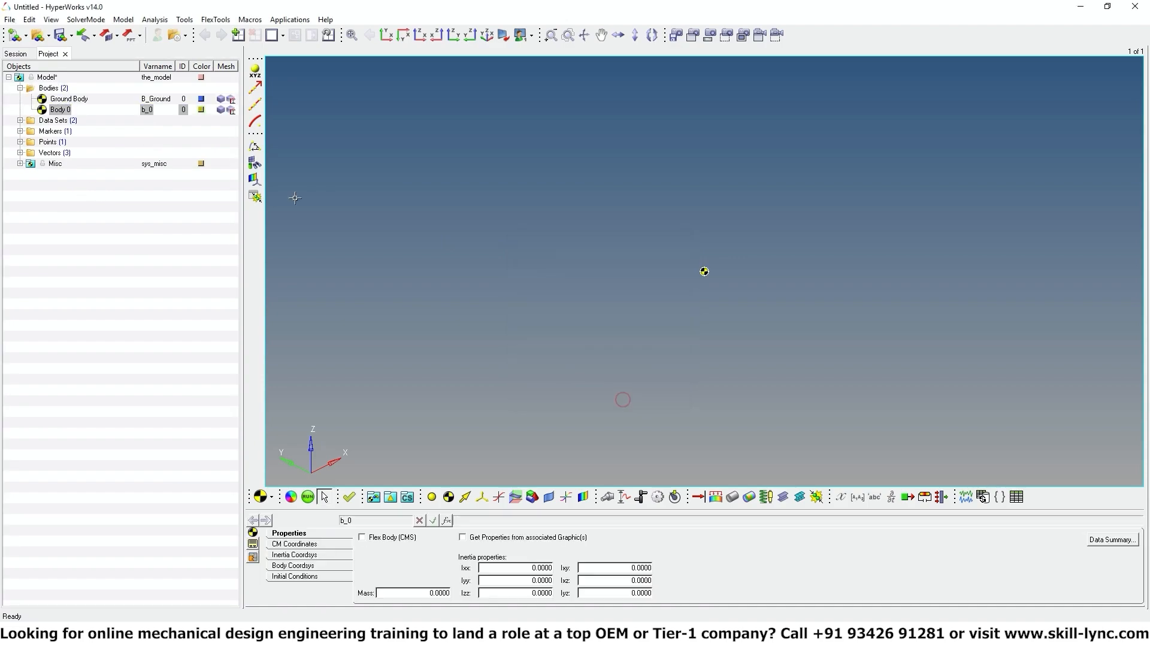
# - Add a single point to the top-level model with the label Point 0 and the variable p_0
pyautogui.rightClick(48, 142)
pyautogui.click(134, 237)
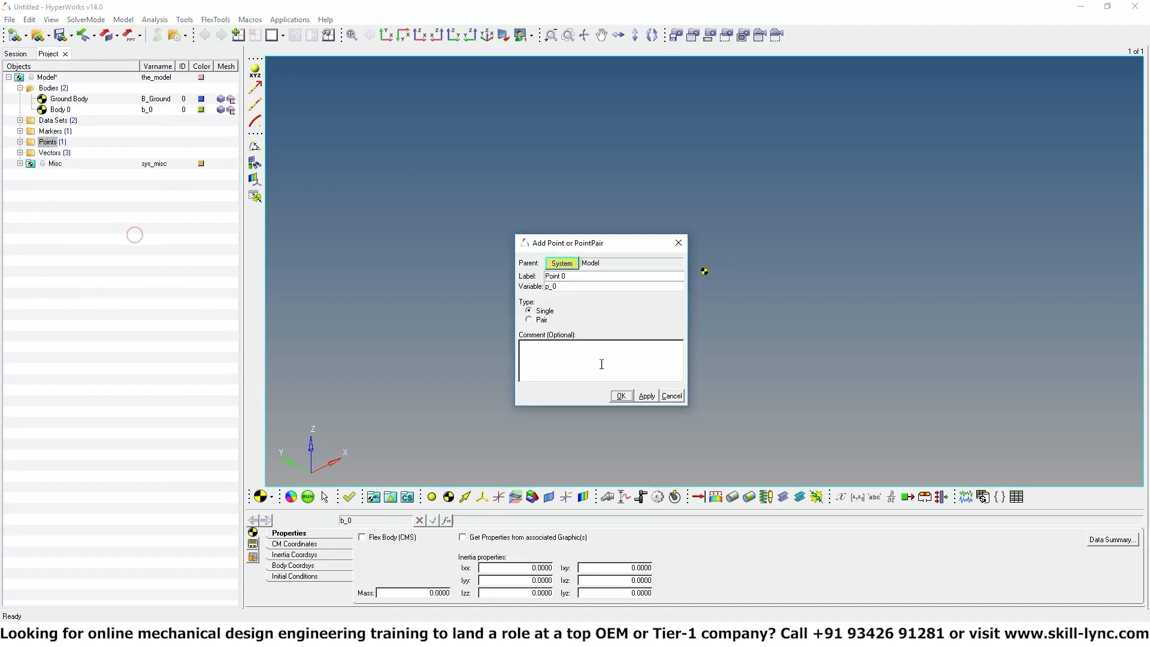
pyautogui.click(617, 396)
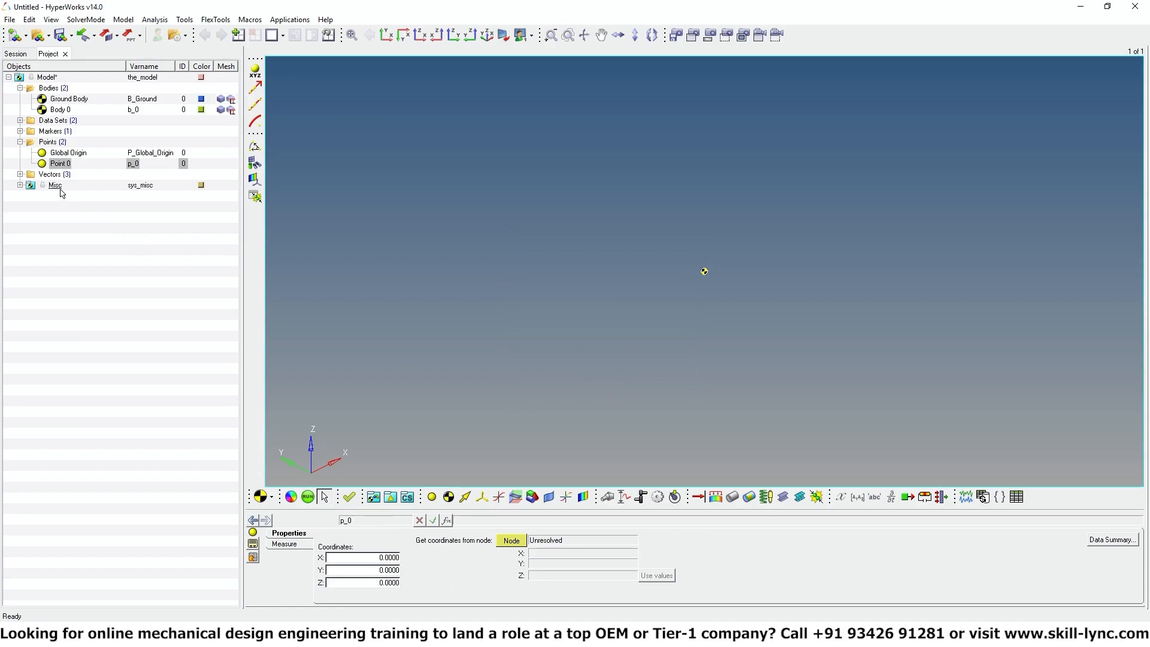
# - Add a system to the top-level model with the variable sys_A, label System A and definition name def_sys_A
pyautogui.click(47, 77)
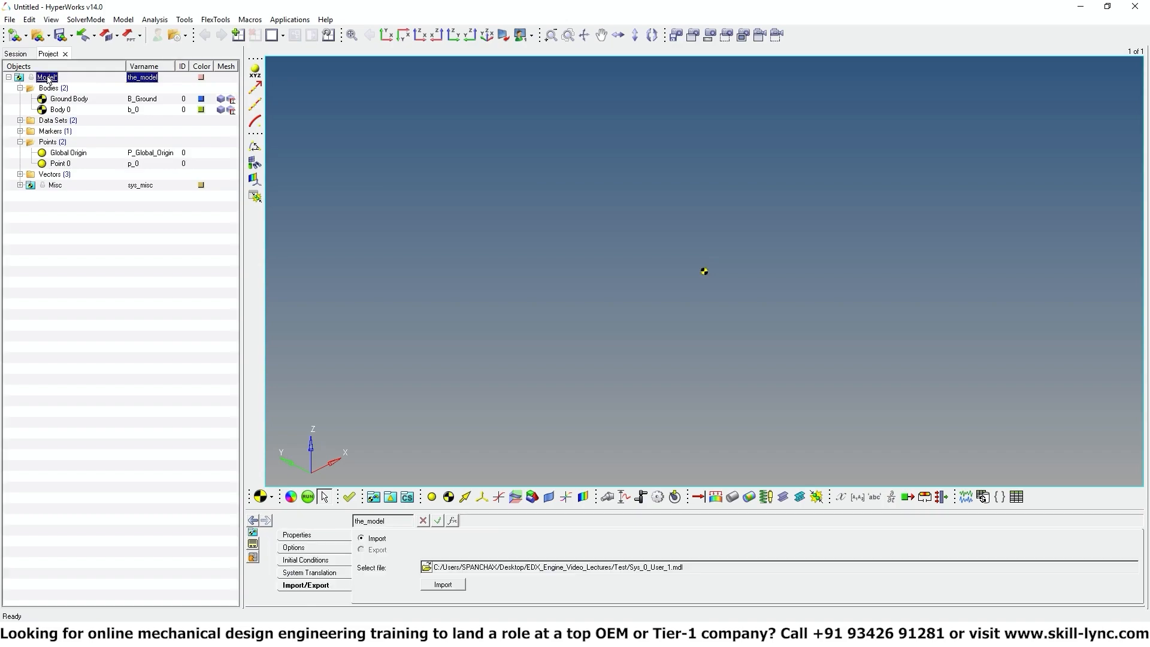
pyautogui.rightClick(48, 78)
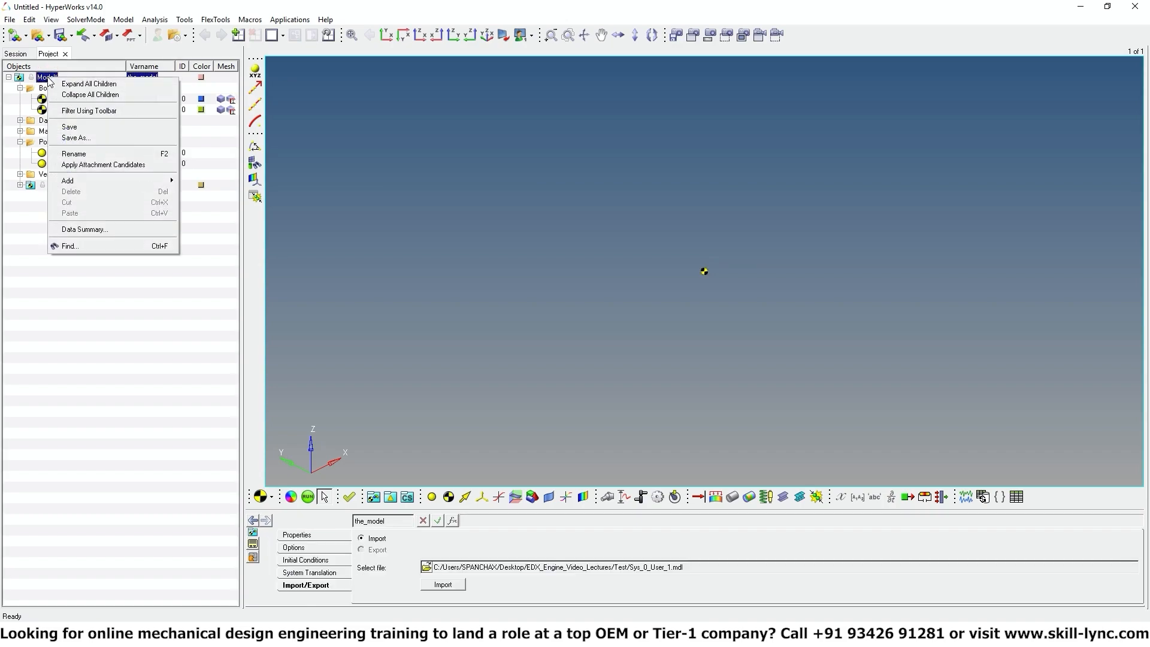
pyautogui.moveTo(81, 180)
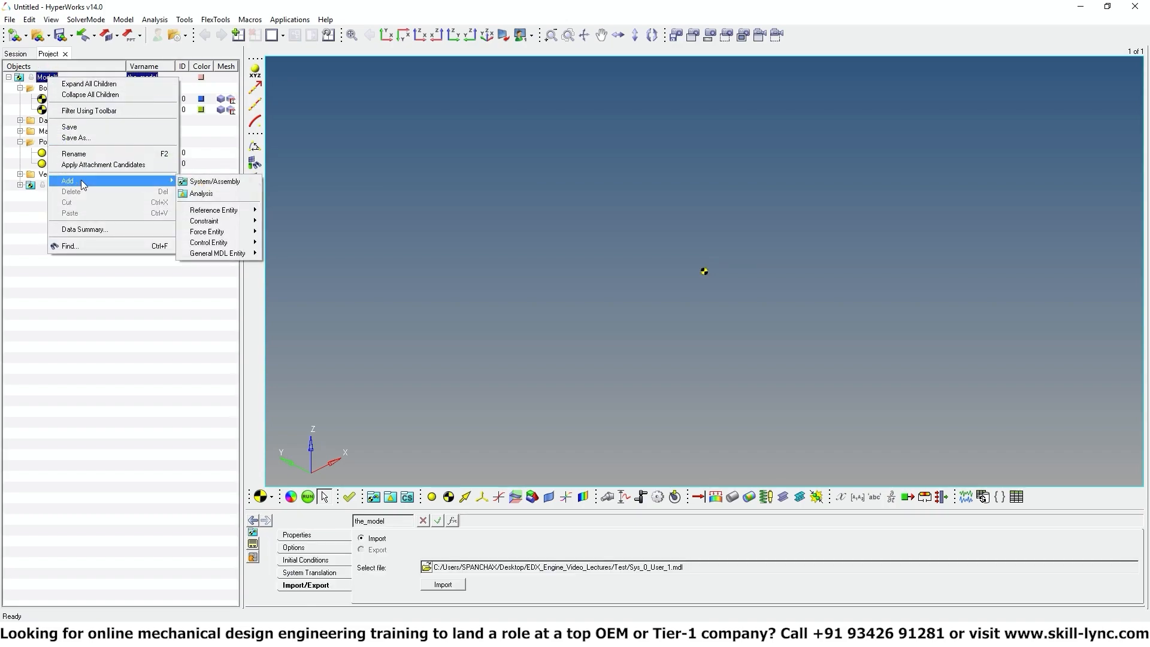
pyautogui.click(209, 182)
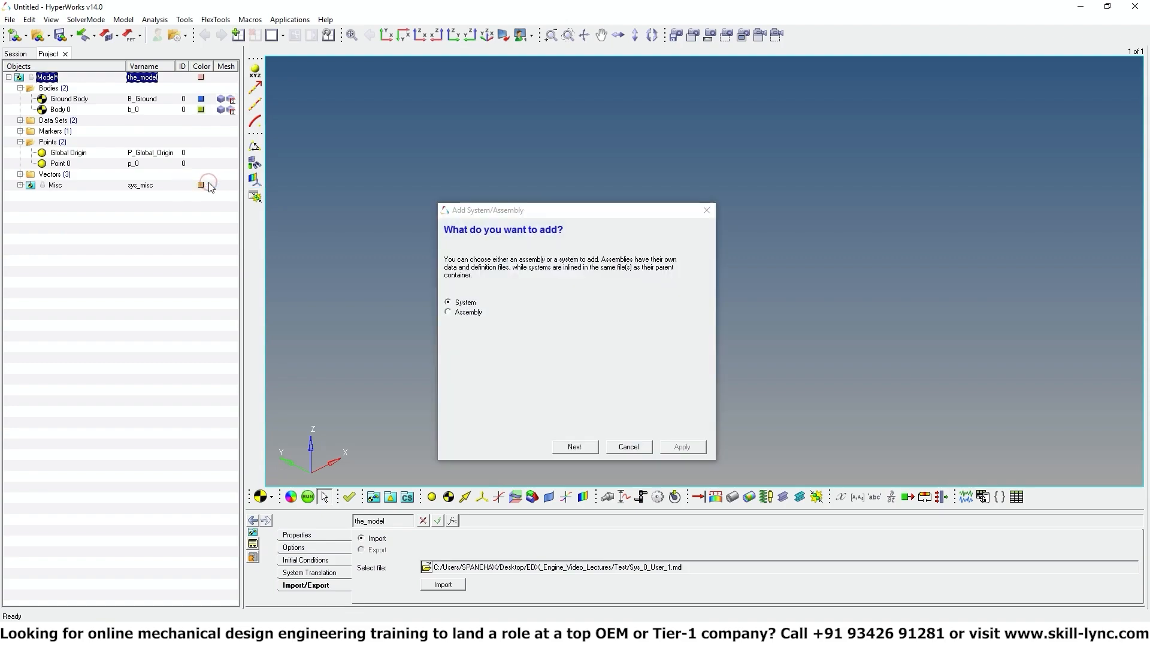
pyautogui.click(575, 446)
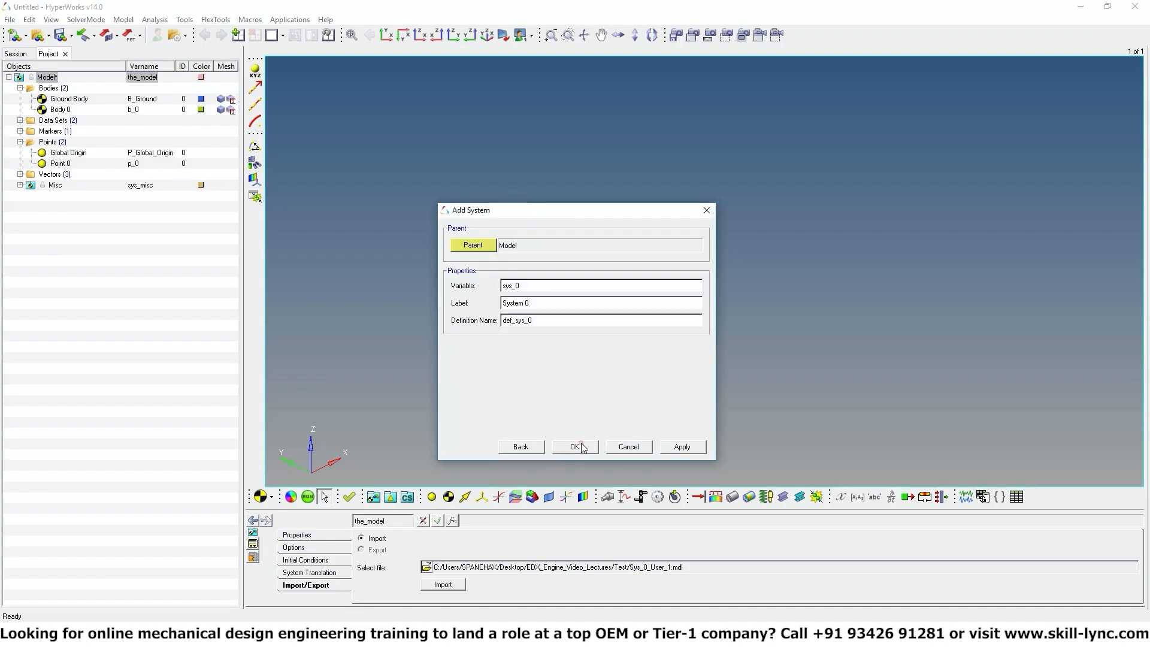
pyautogui.click(538, 285)
pyautogui.press('BackSpace')
pyautogui.write('A')
pyautogui.click(538, 303)
pyautogui.press('BackSpace')
pyautogui.write('A')
pyautogui.click(537, 323)
pyautogui.press('BackSpace')
pyautogui.write('A')
pyautogui.click(574, 446)
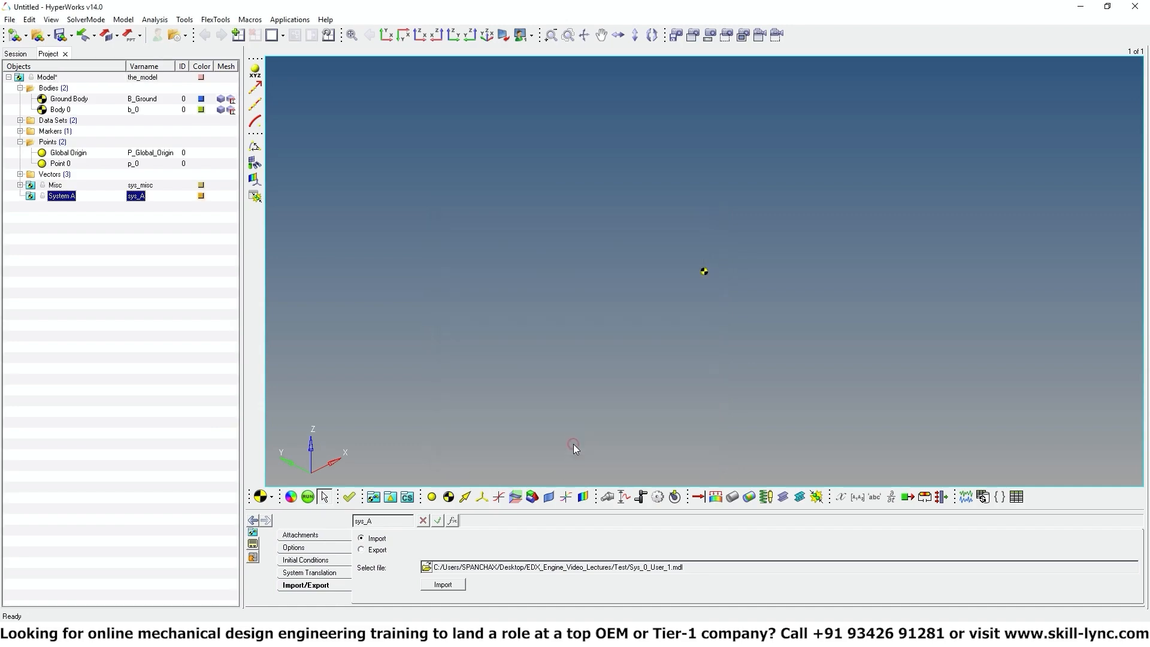
# - Add a single body to System A with the label Body A and the variable b_A
pyautogui.rightClick(69, 201)
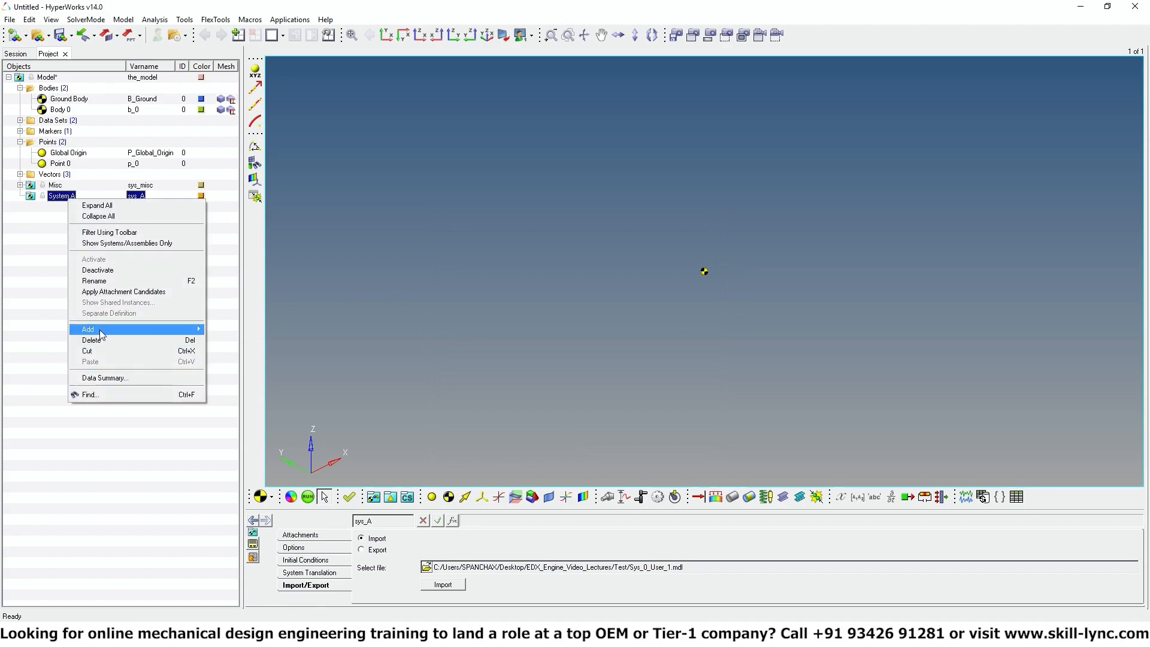
pyautogui.moveTo(100, 334)
pyautogui.moveTo(233, 350)
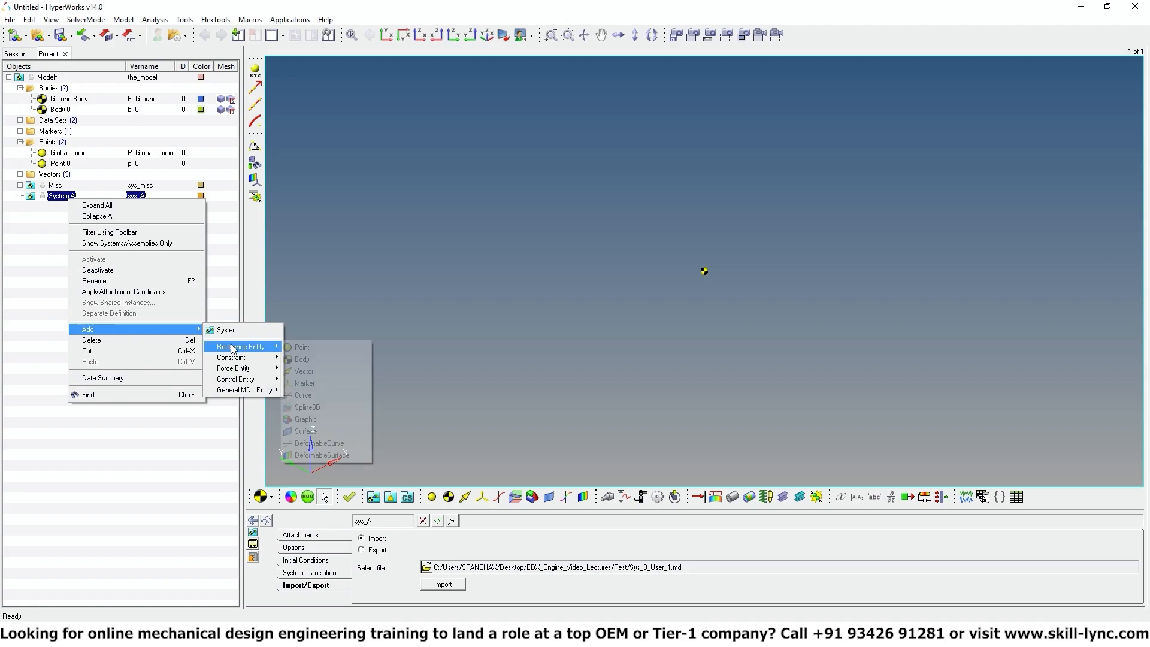
pyautogui.click(321, 357)
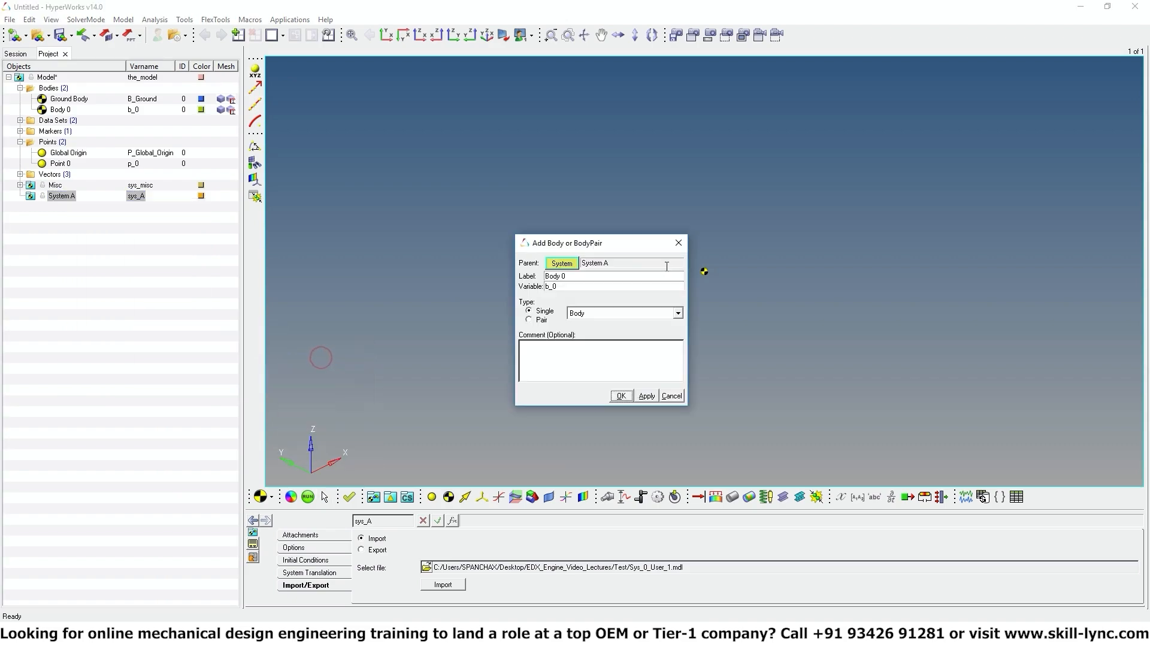
pyautogui.click(578, 278)
pyautogui.press('BackSpace')
pyautogui.write('A')
pyautogui.click(571, 287)
pyautogui.press('BackSpace')
pyautogui.write('A')
pyautogui.click(621, 396)
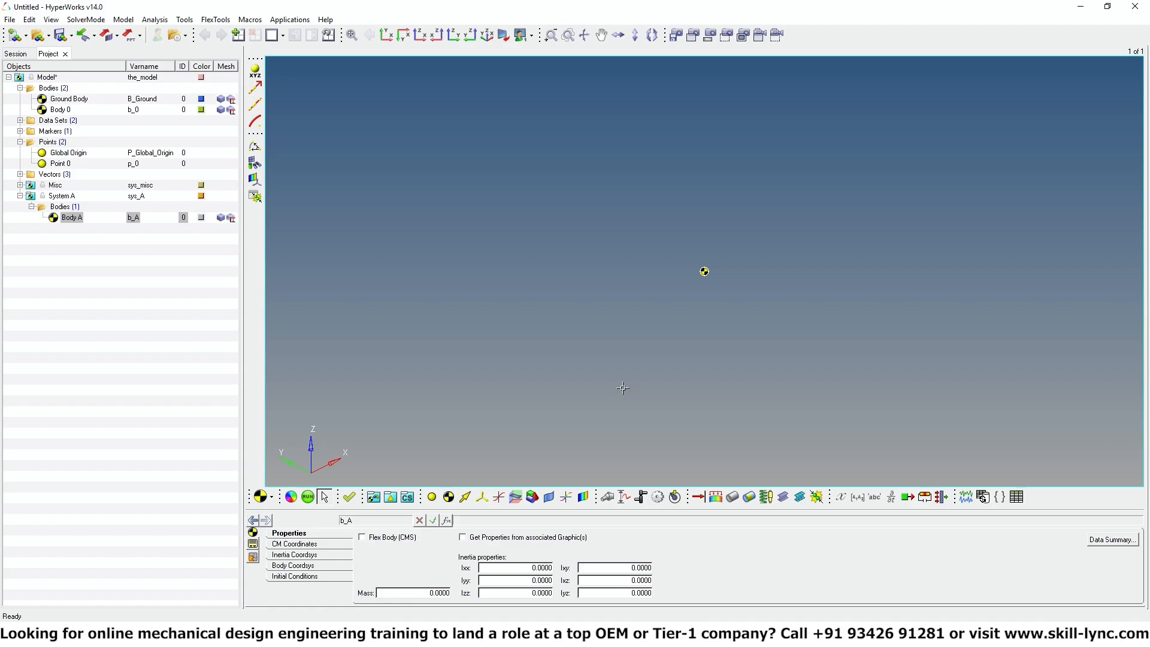
# - Add a single-only Body attachment to System A with the label Att_Body_0 and the variable arg_att_body_0
pyautogui.click(60, 197)
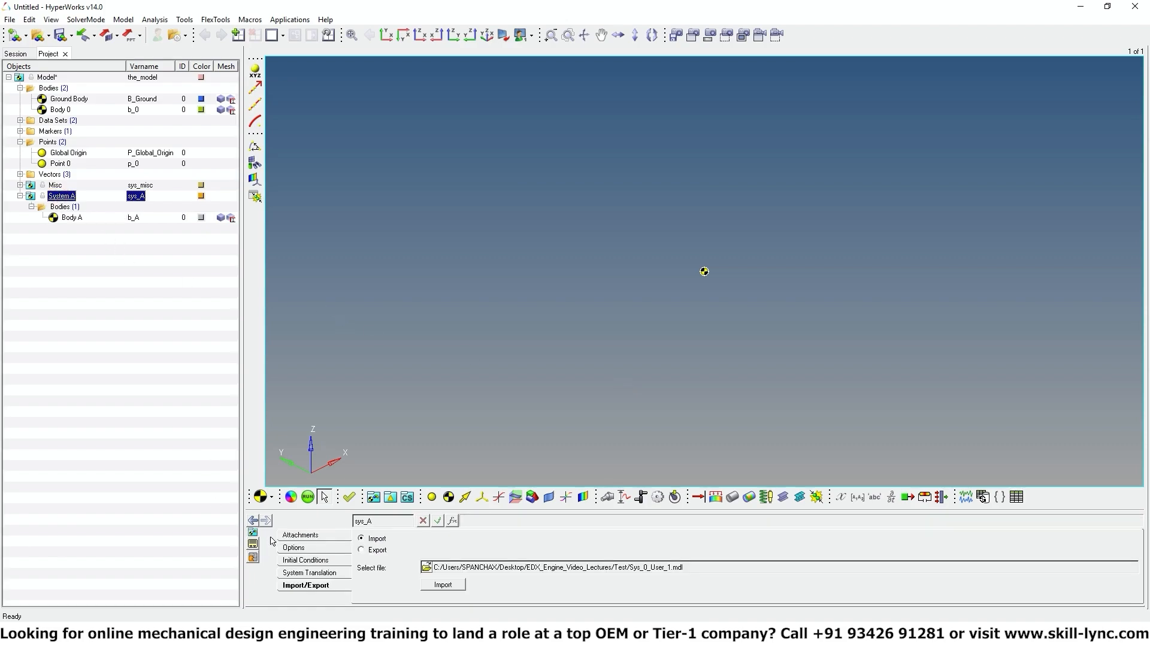
pyautogui.click(302, 535)
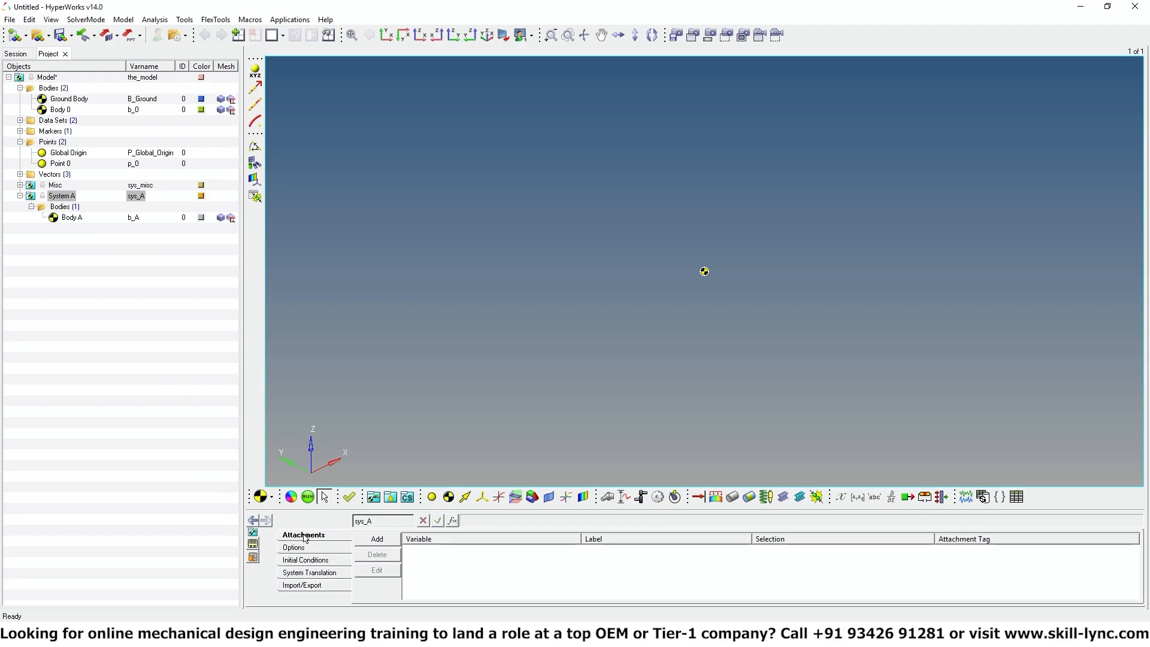
pyautogui.click(383, 541)
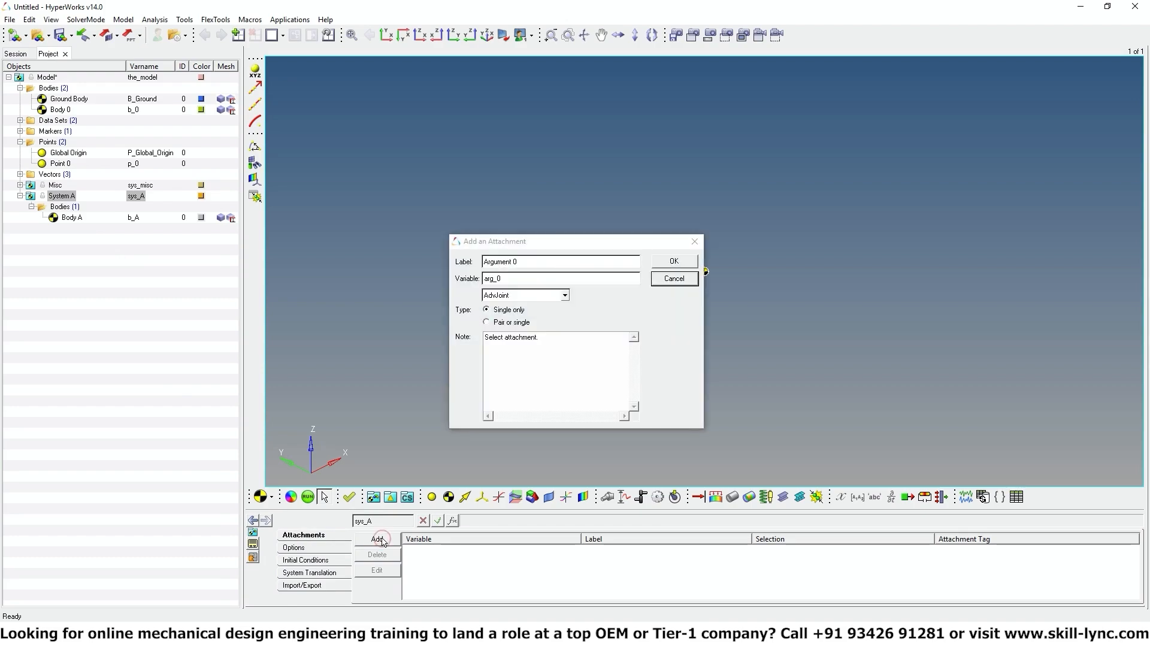
pyautogui.click(548, 261)
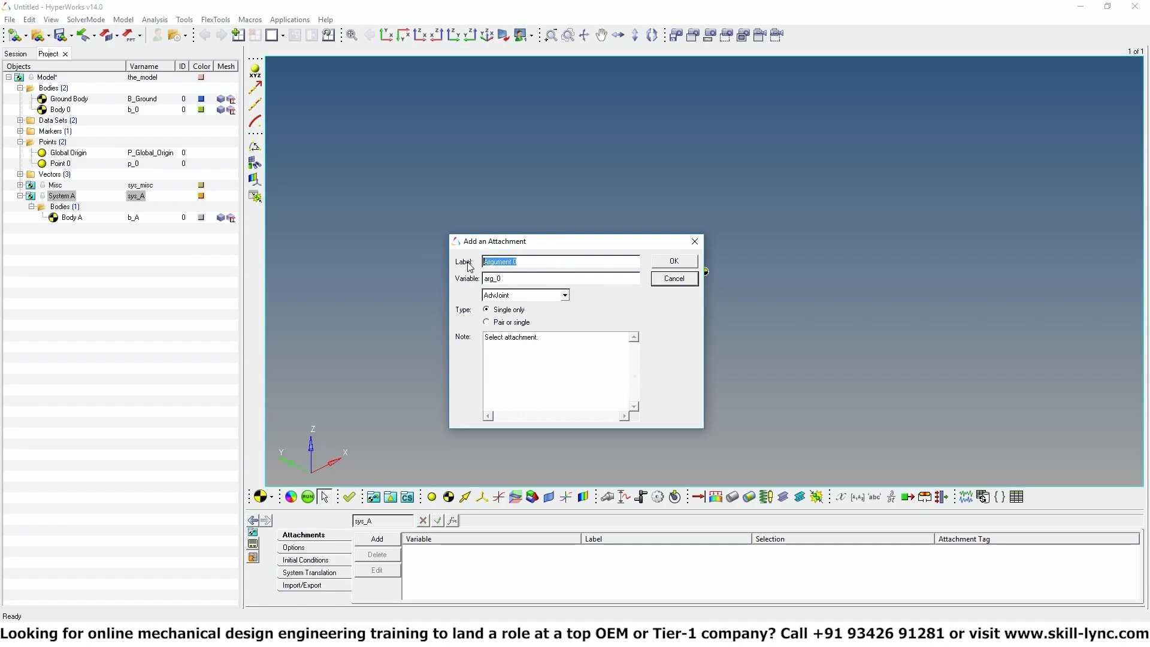
pyautogui.write('Att_Body_0')
pyautogui.click(516, 296)
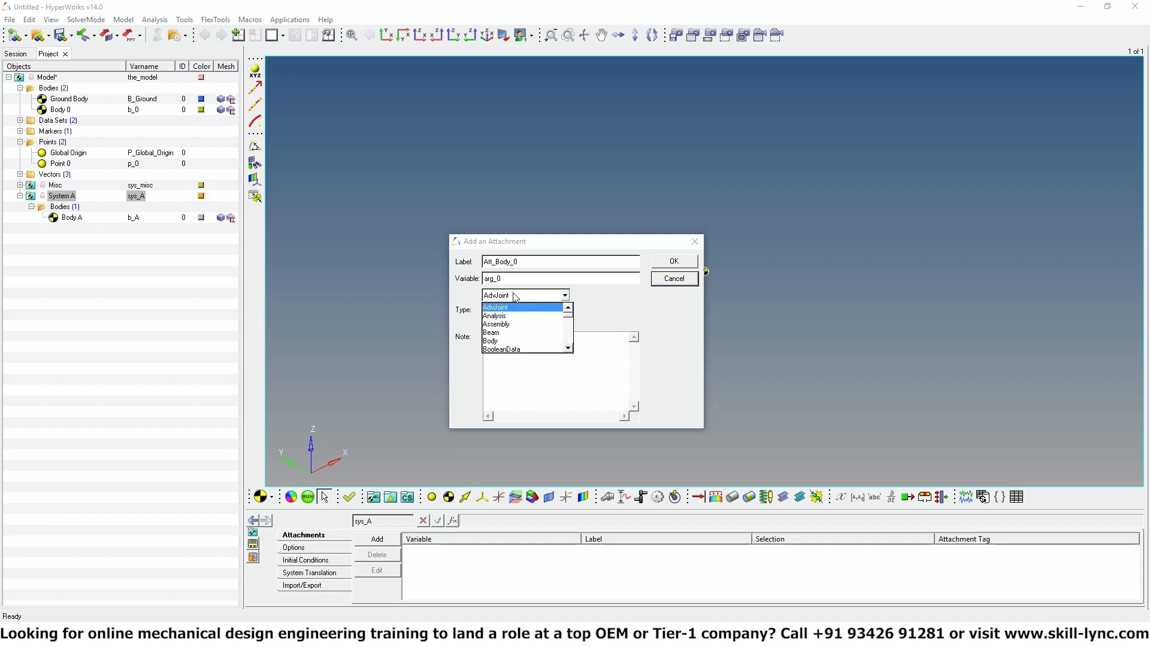
pyautogui.click(493, 342)
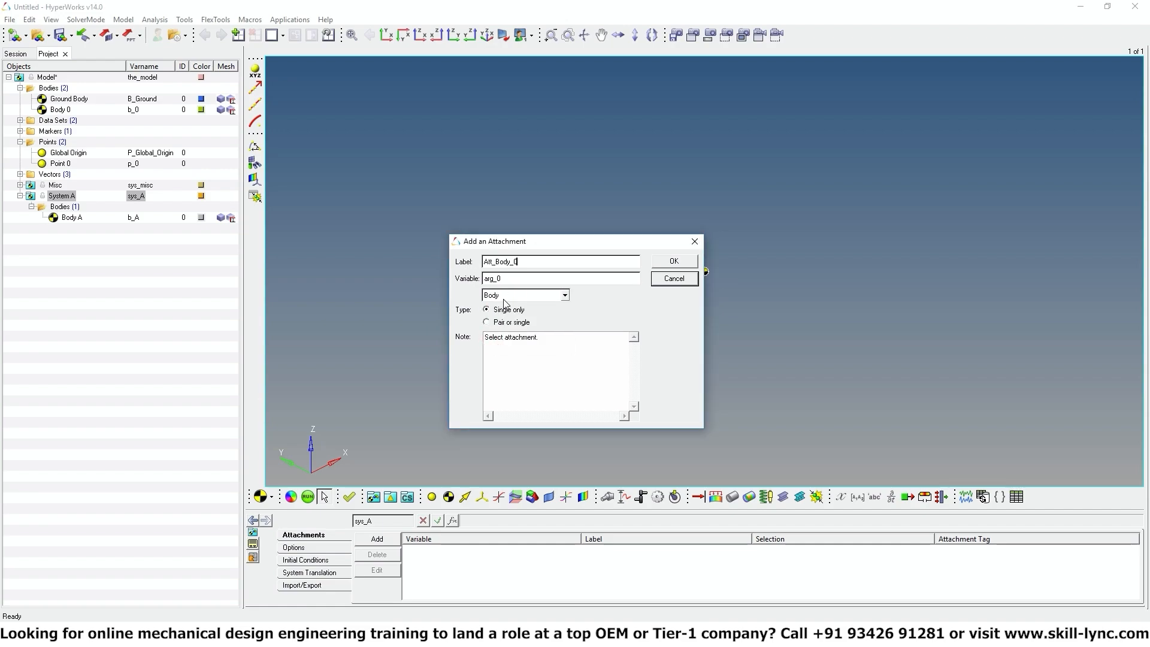
pyautogui.click(514, 279)
pyautogui.press('BackSpace')
pyautogui.click(672, 261)
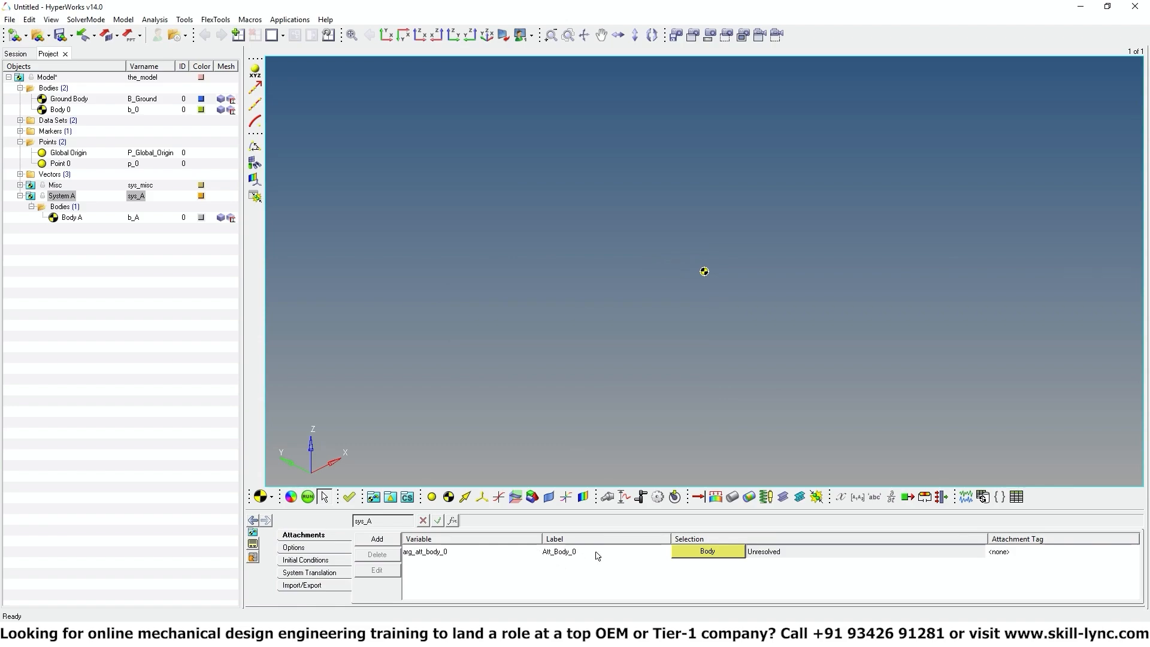
# - Resolve System A's Att_Body_0 attachment to the top-level Body 0
pyautogui.click(708, 551)
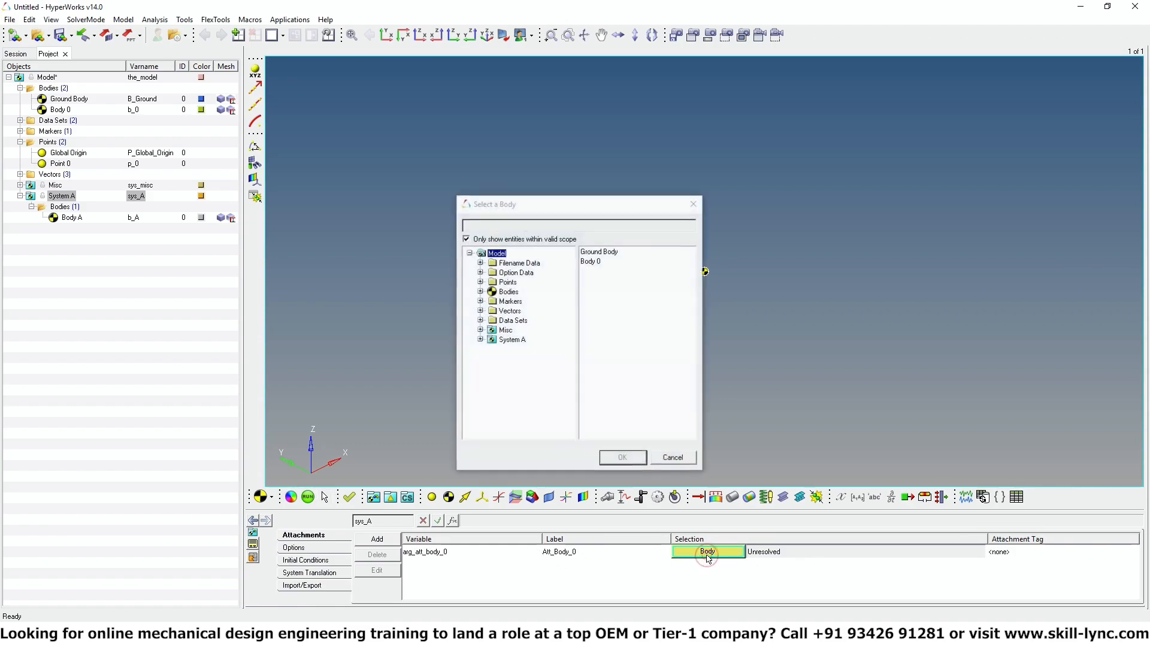
pyautogui.click(593, 262)
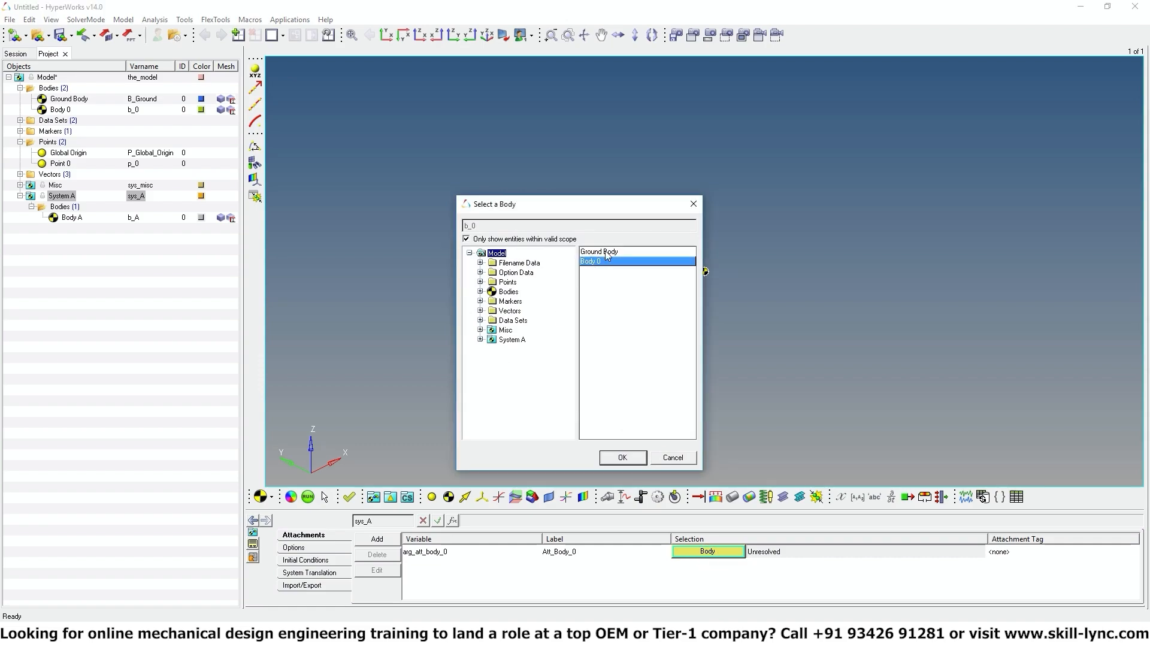
pyautogui.click(480, 339)
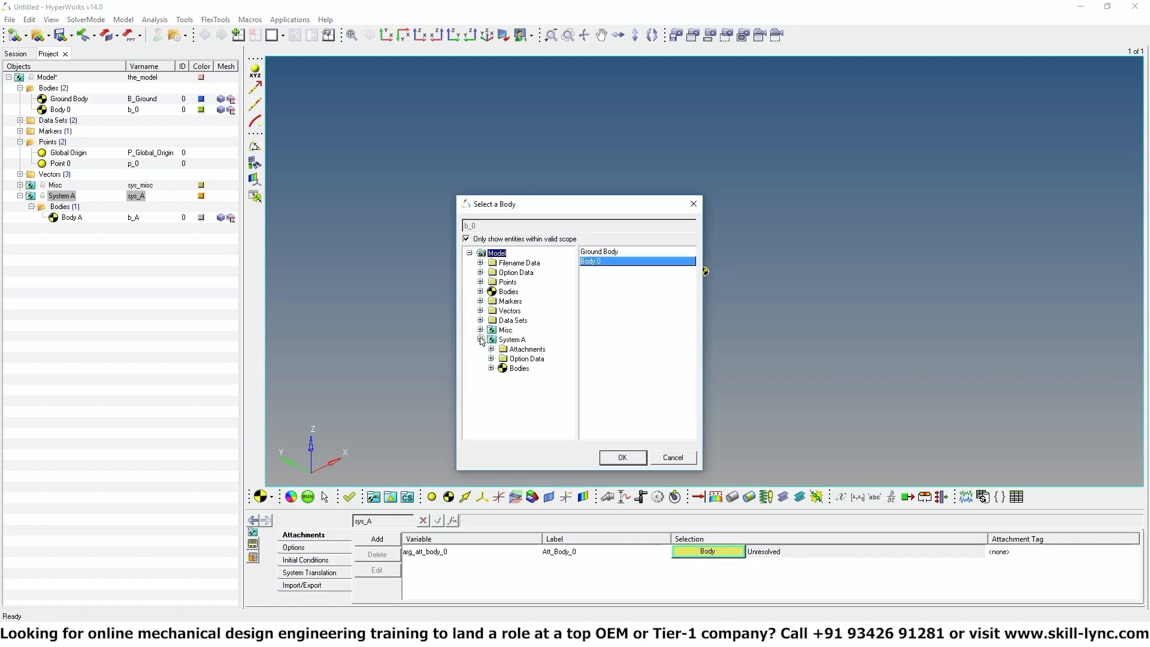
pyautogui.click(491, 369)
pyautogui.click(598, 261)
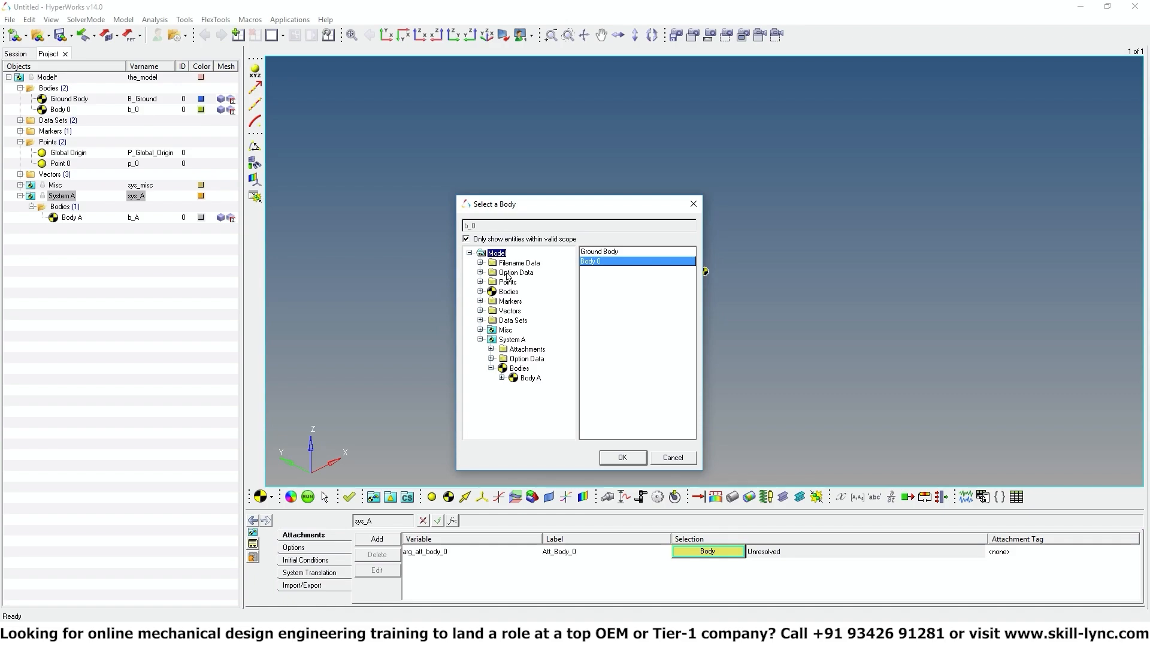
pyautogui.click(626, 459)
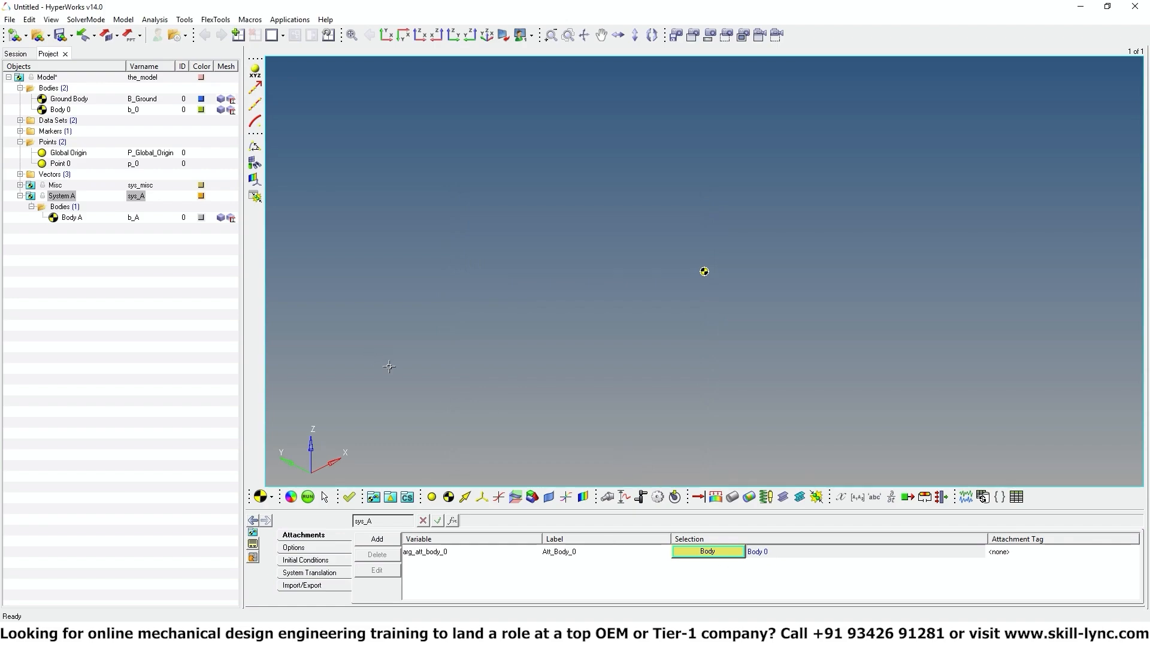
# - Add a single-only Point attachment to System A with the label Att_Point_0 and the variable arg_att_point_0
pyautogui.click(374, 546)
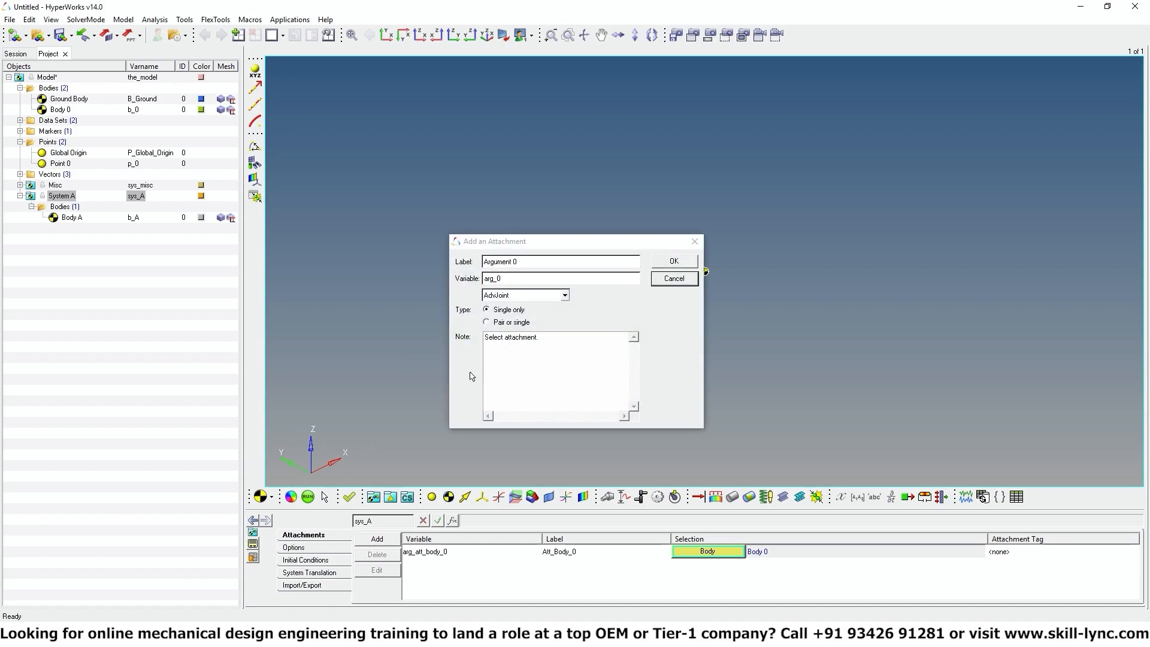
pyautogui.tripleClick(521, 262)
pyautogui.write('Att_Point_0')
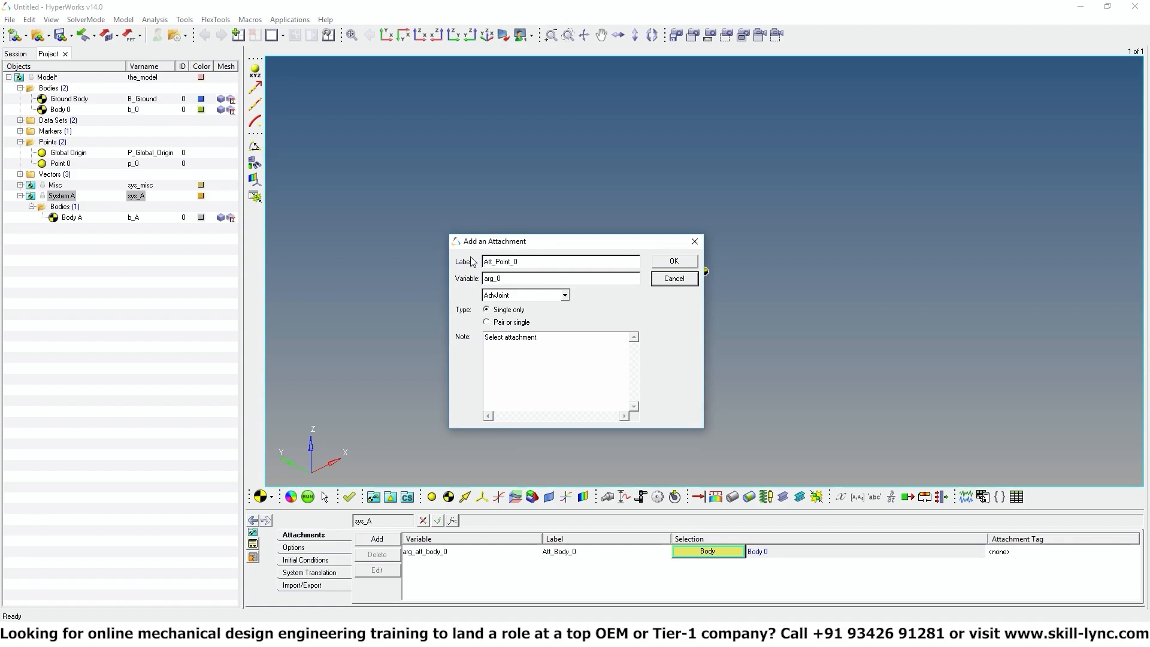
pyautogui.click(507, 279)
pyautogui.press('BackSpace')
pyautogui.click(502, 302)
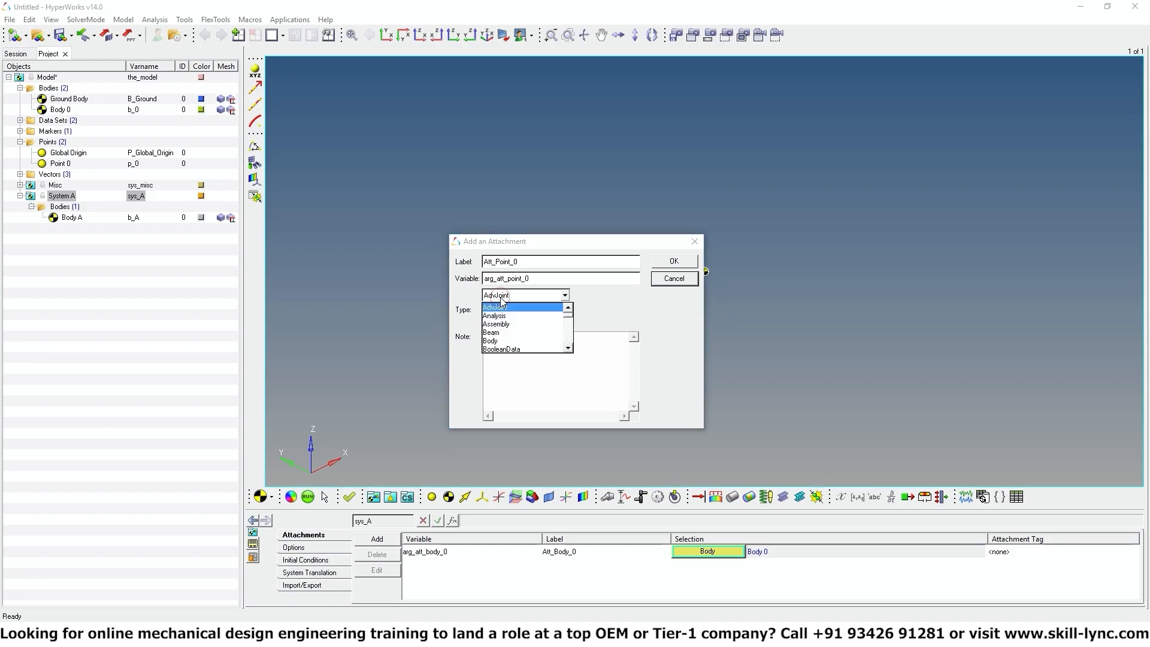
pyautogui.scroll(-1, 514, 331)
pyautogui.scroll(-5, 514, 331)
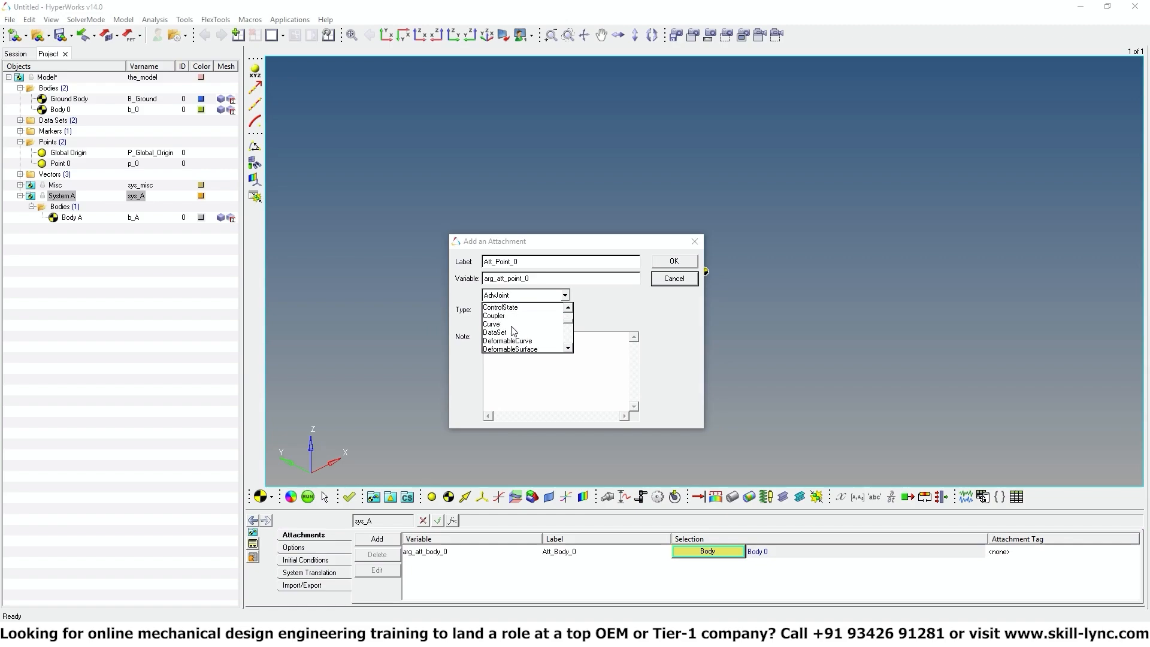
pyautogui.scroll(-4, 514, 331)
pyautogui.click(489, 333)
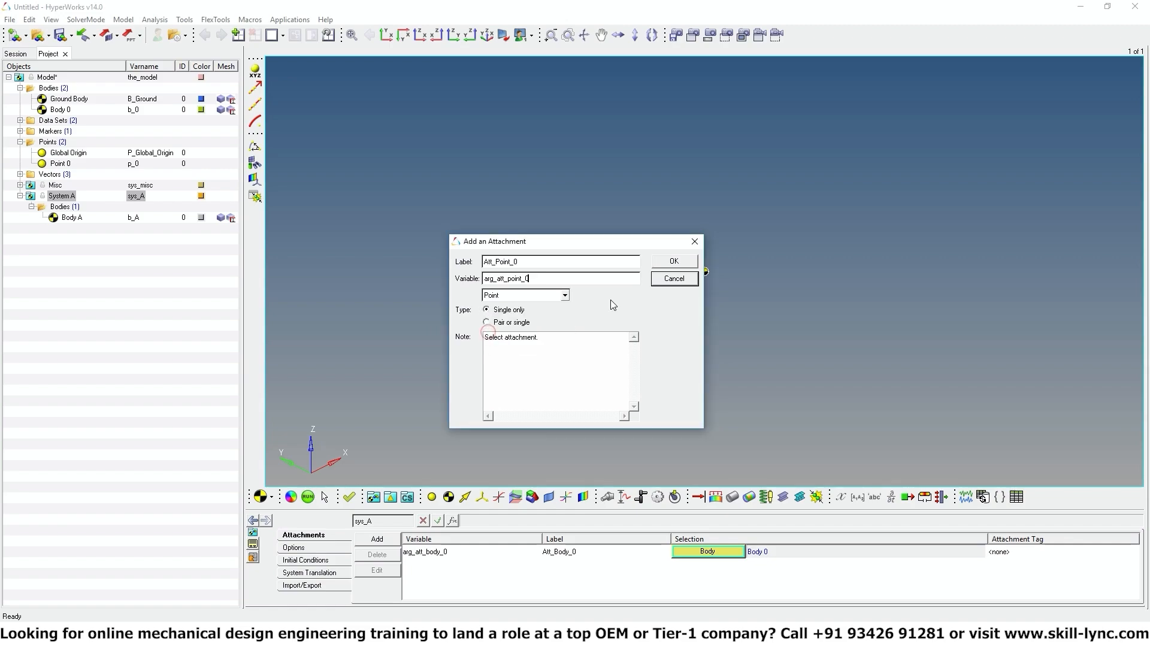
pyautogui.click(673, 261)
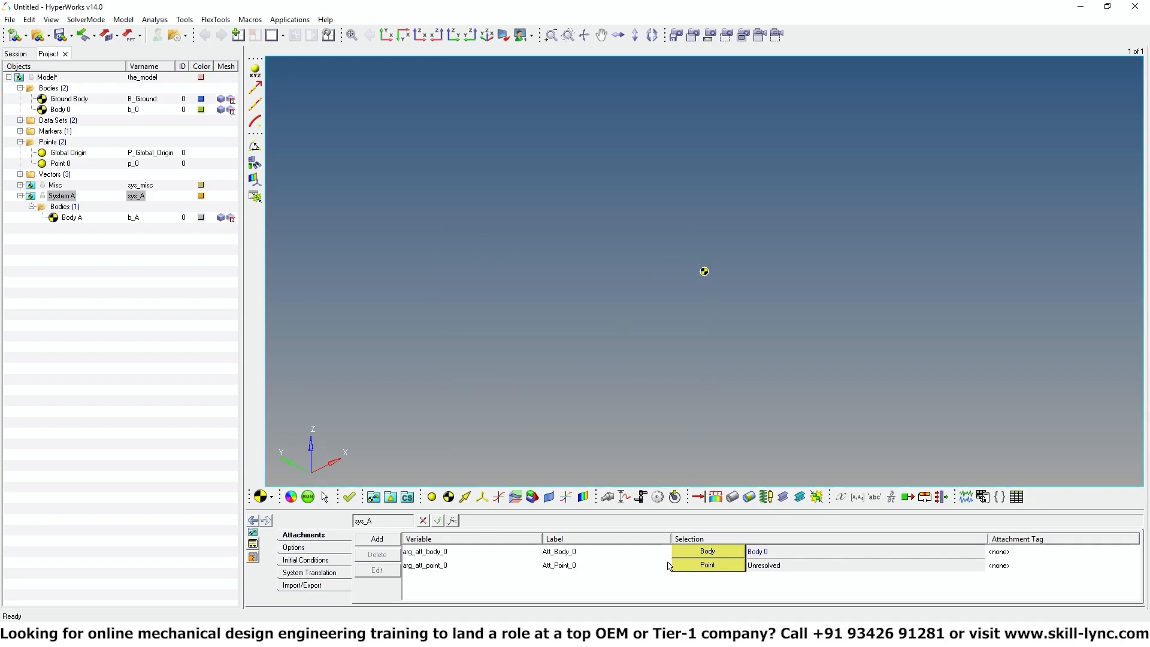
# - Resolve System A's Att_Point_0 attachment to the top-level Point 0
pyautogui.doubleClick(712, 565)
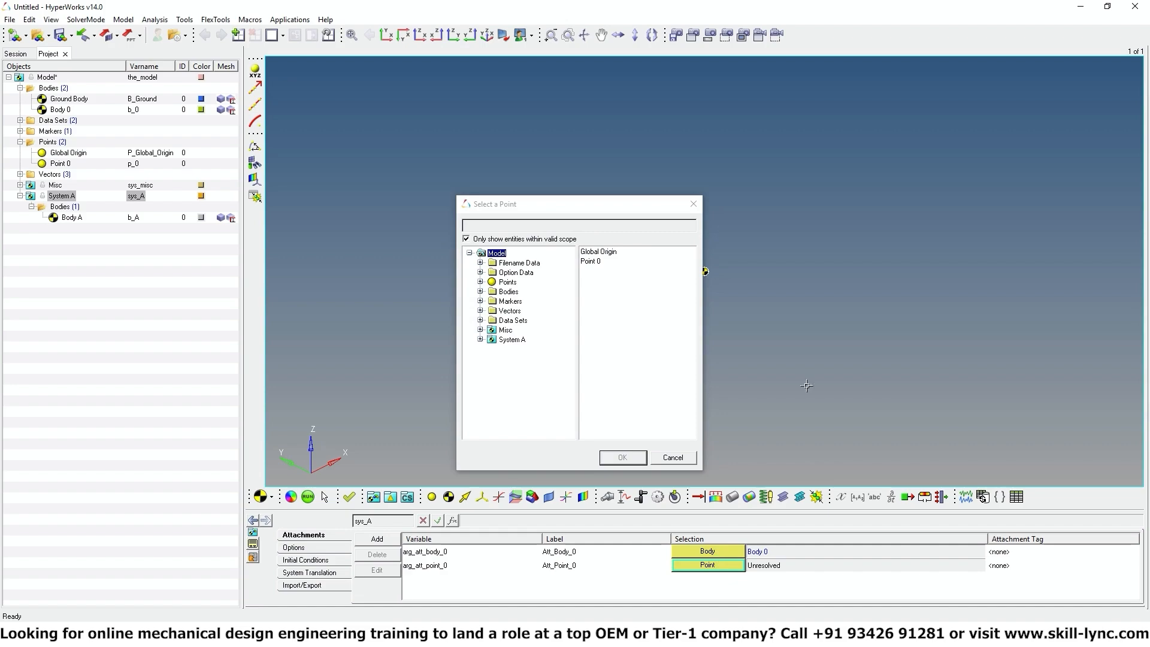
pyautogui.click(595, 261)
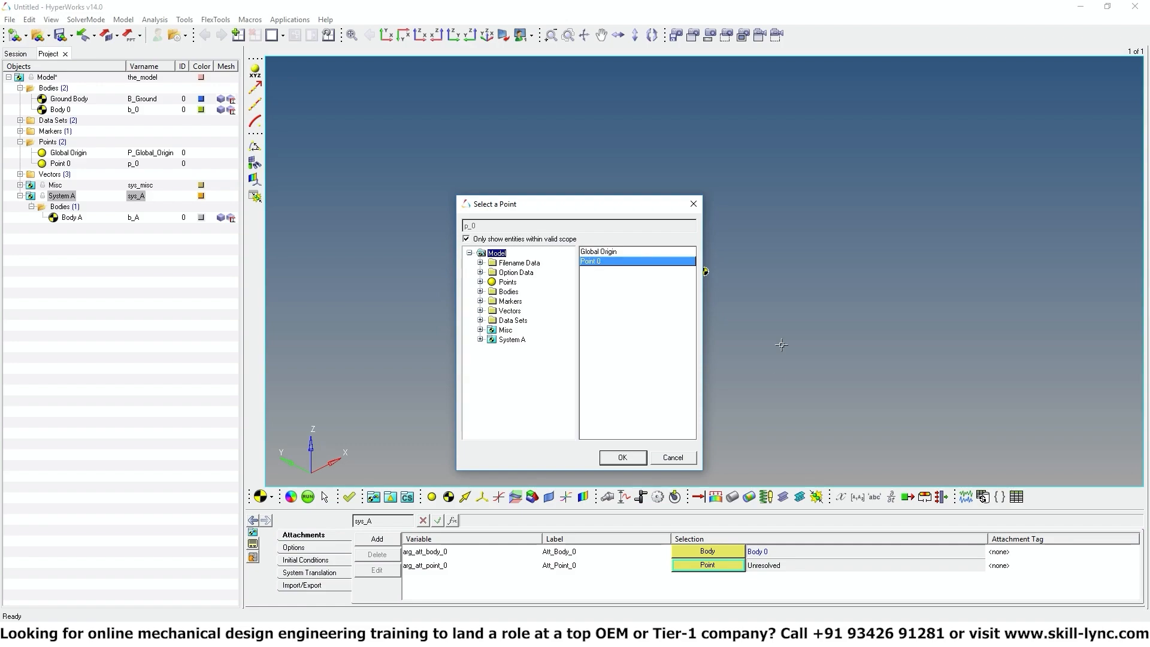
pyautogui.click(622, 459)
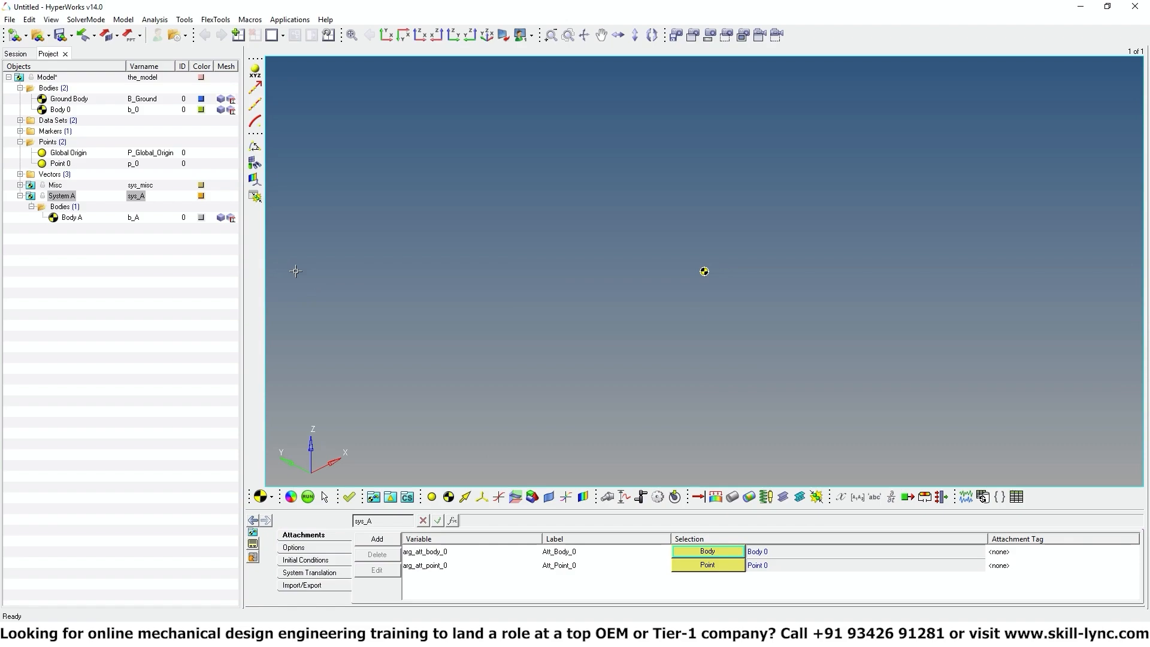
# - Add a single ball joint to System A with the label Joint A and the variable j_A
pyautogui.rightClick(62, 200)
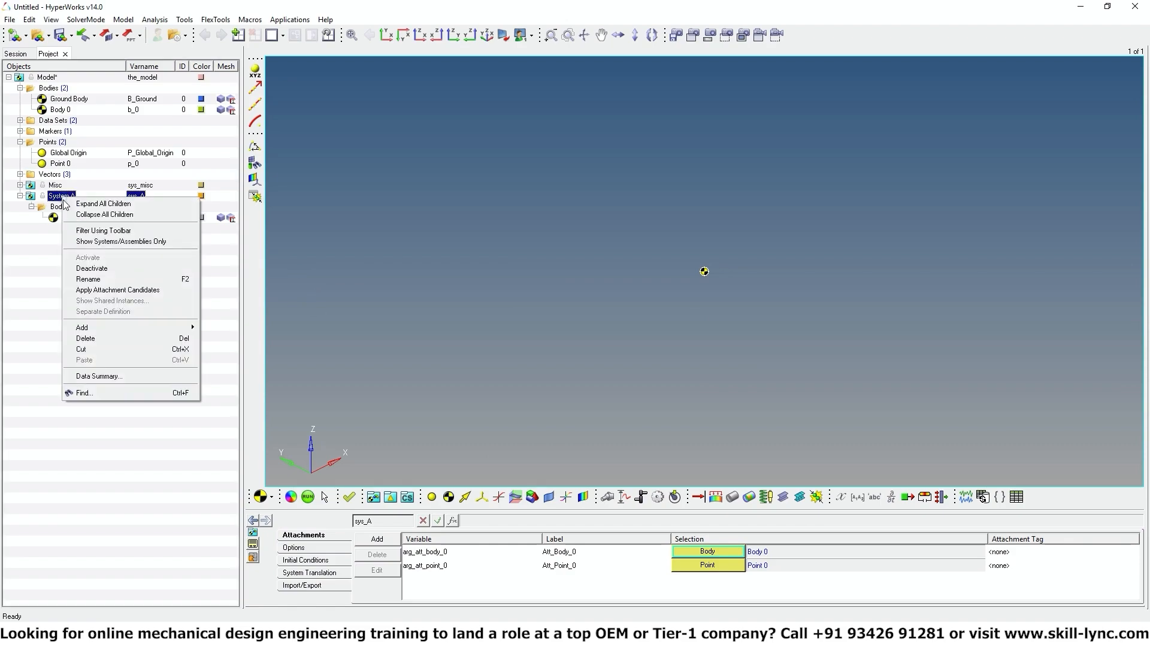
pyautogui.click(82, 327)
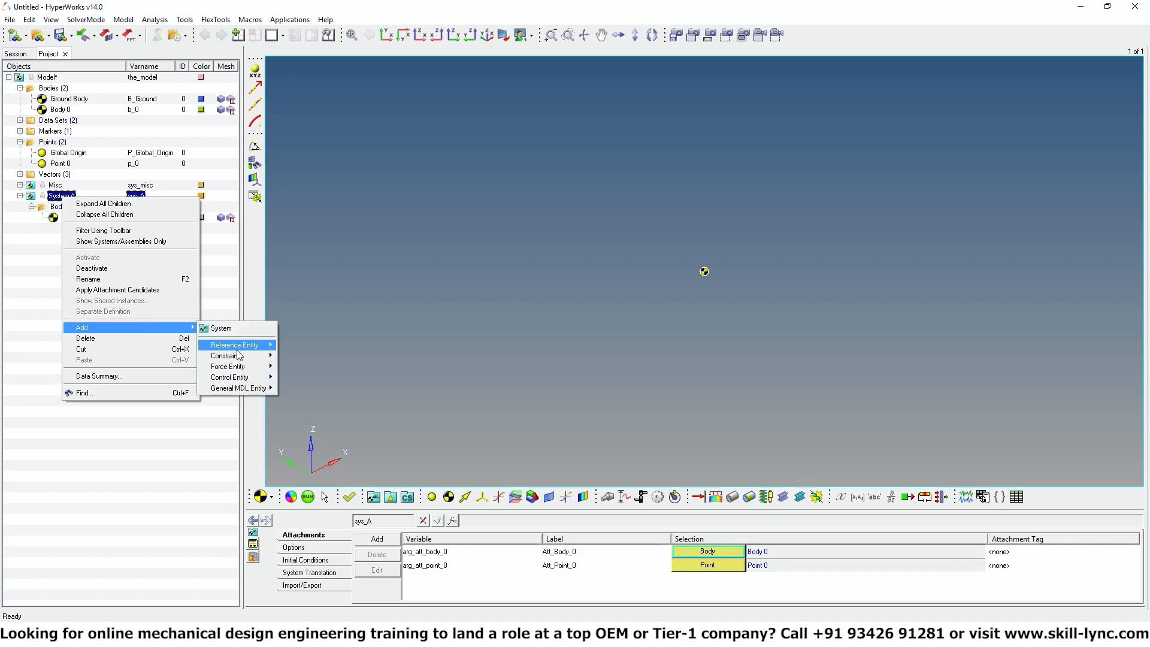
pyautogui.moveTo(240, 355)
pyautogui.click(284, 357)
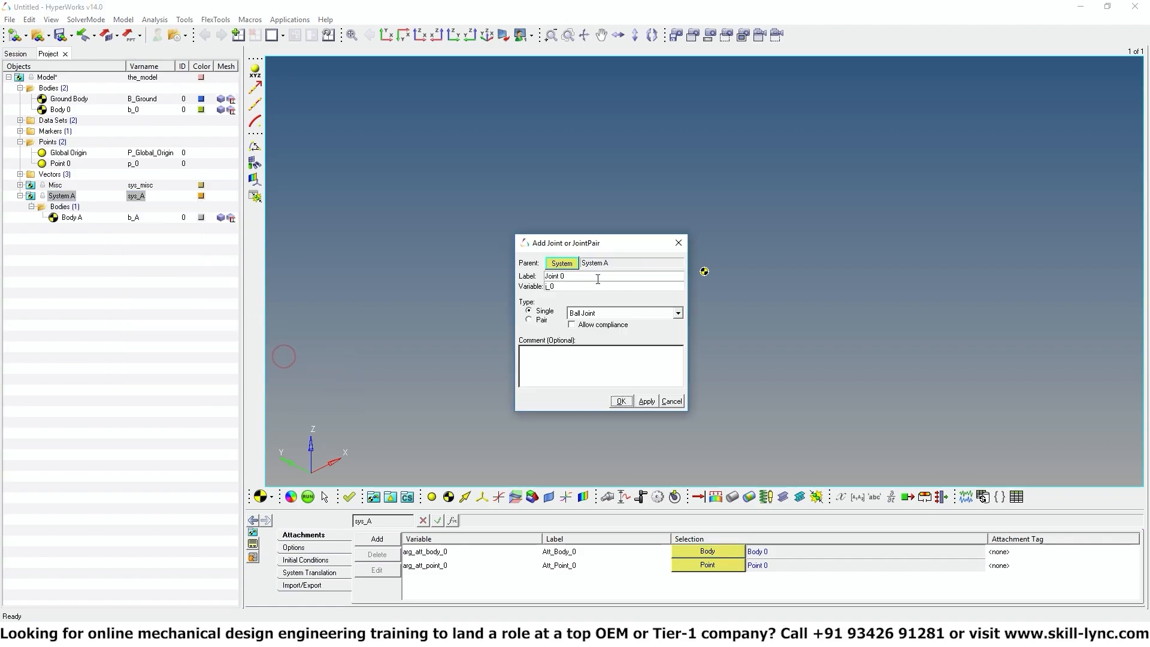
pyautogui.click(616, 277)
pyautogui.press('BackSpace')
pyautogui.write('A')
pyautogui.click(561, 286)
pyautogui.press('BackSpace')
pyautogui.write('A')
pyautogui.click(621, 401)
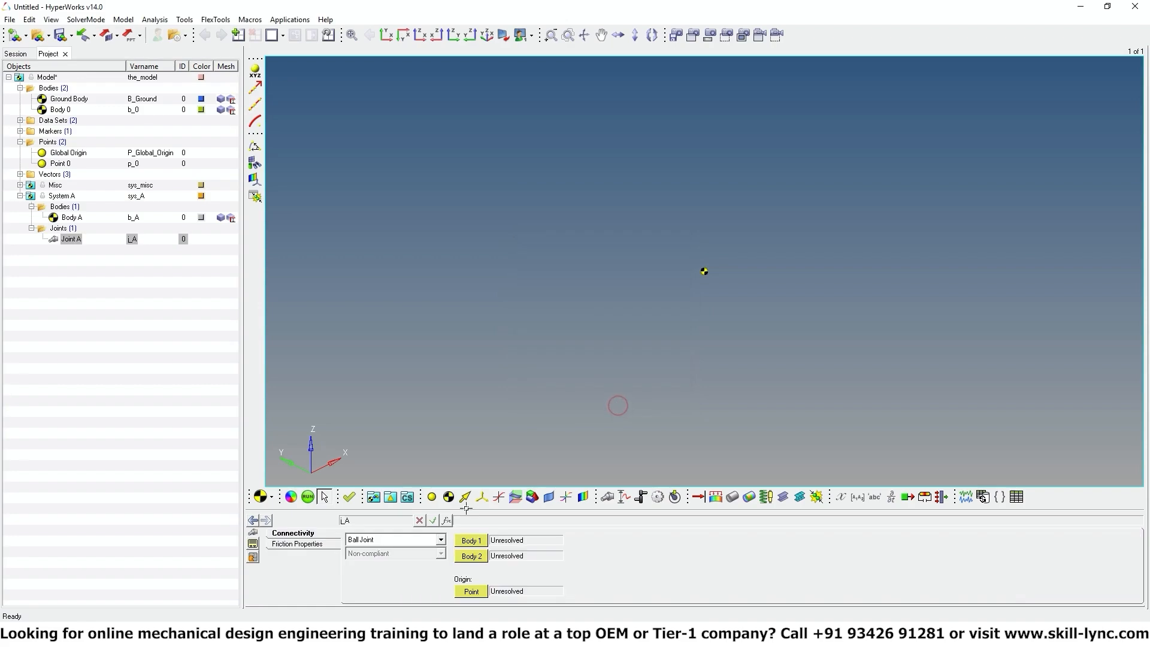
# - Set Body 1 of Joint A to the Att_Body_0 attachment of System A
pyautogui.doubleClick(475, 542)
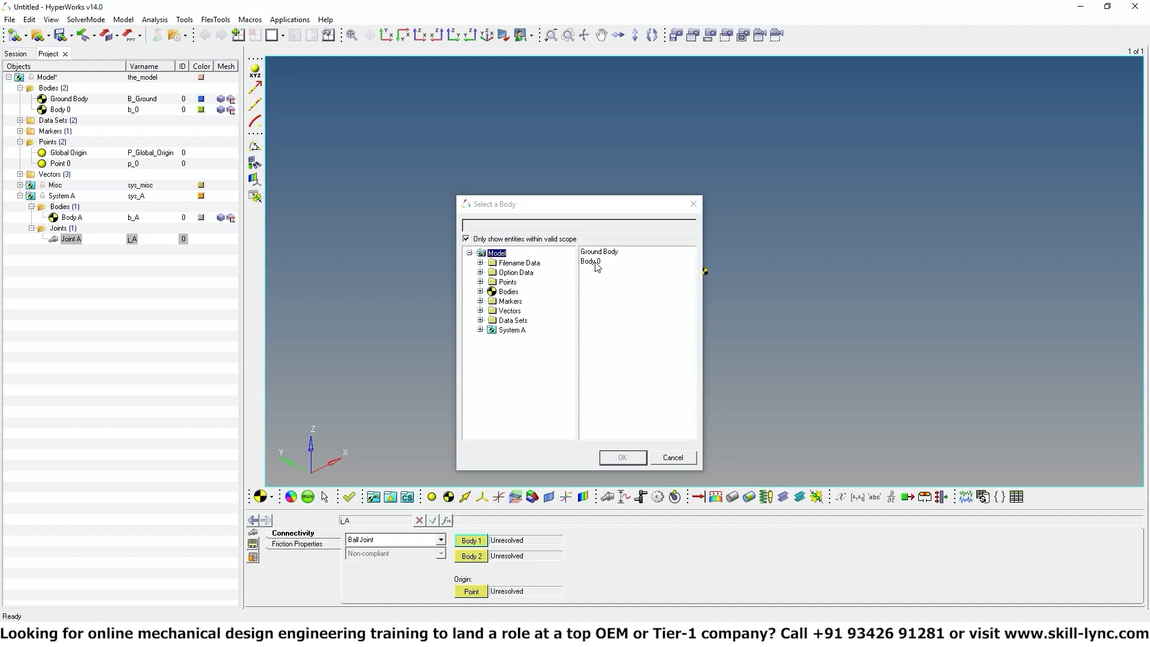
pyautogui.click(481, 330)
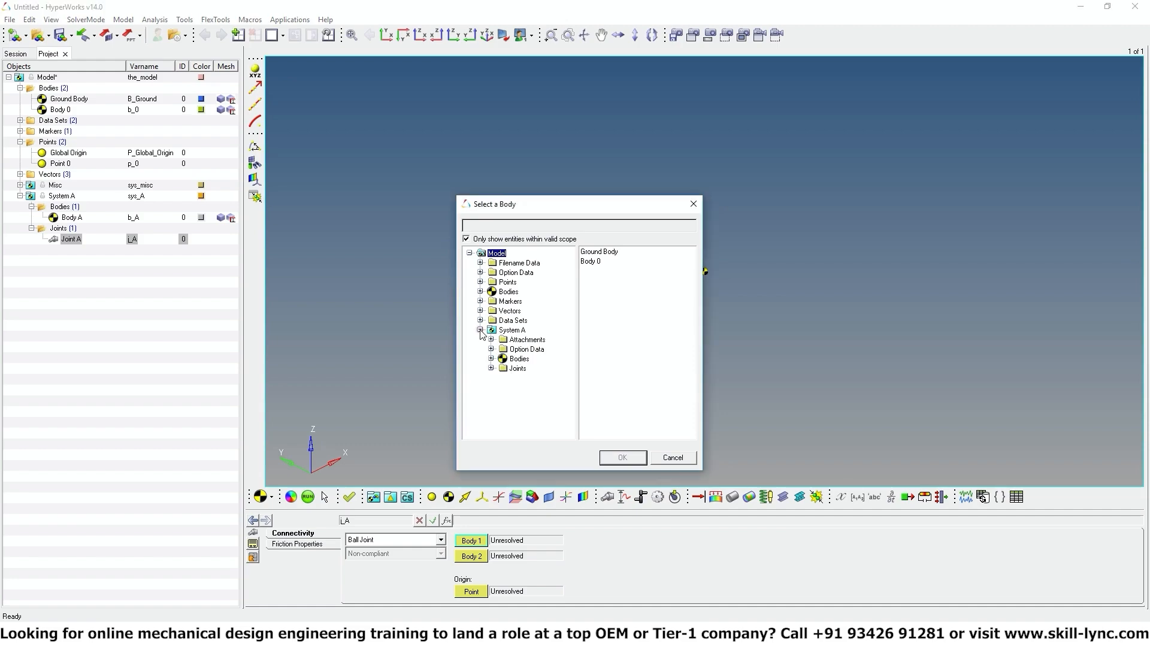
pyautogui.click(491, 339)
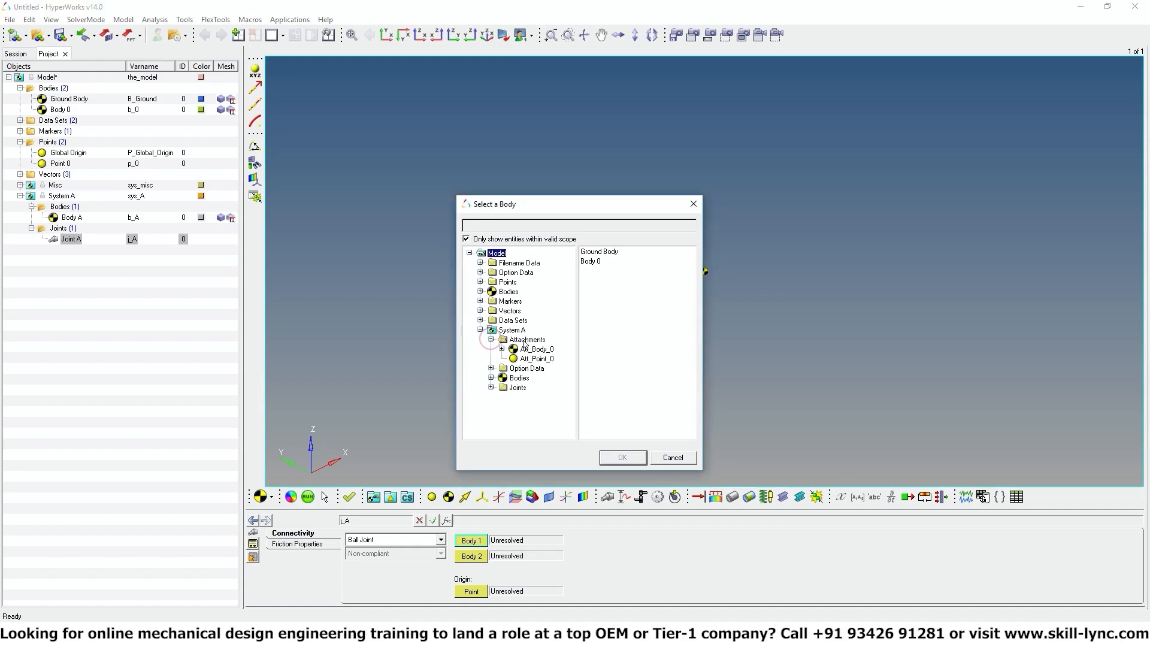
pyautogui.click(545, 352)
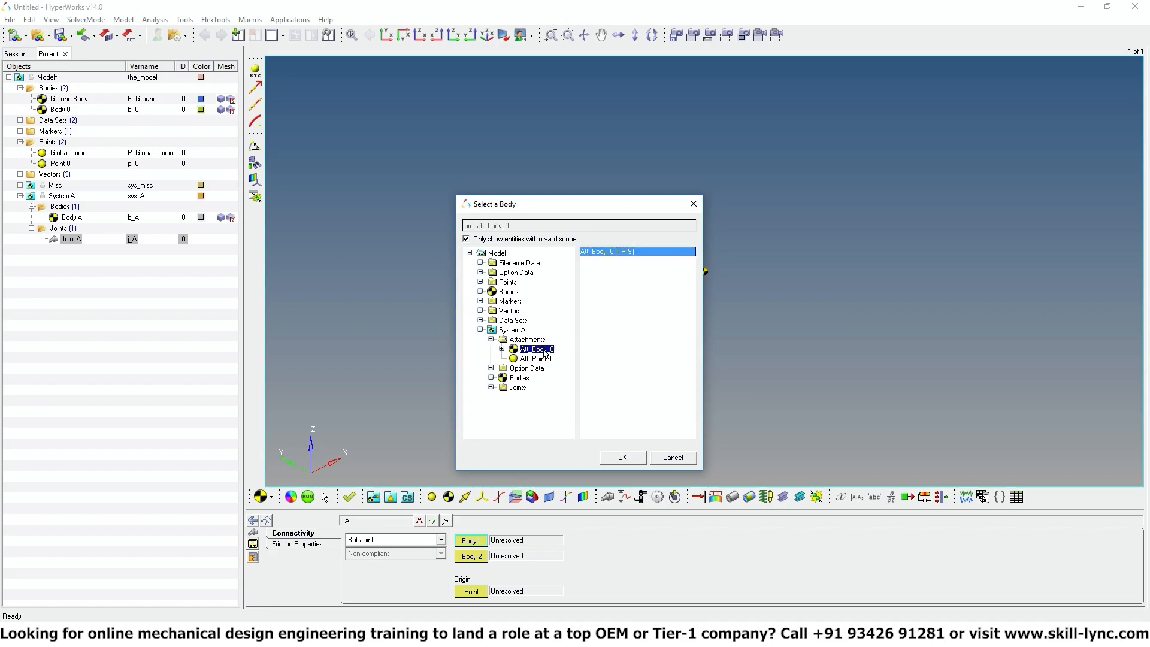
pyautogui.click(626, 459)
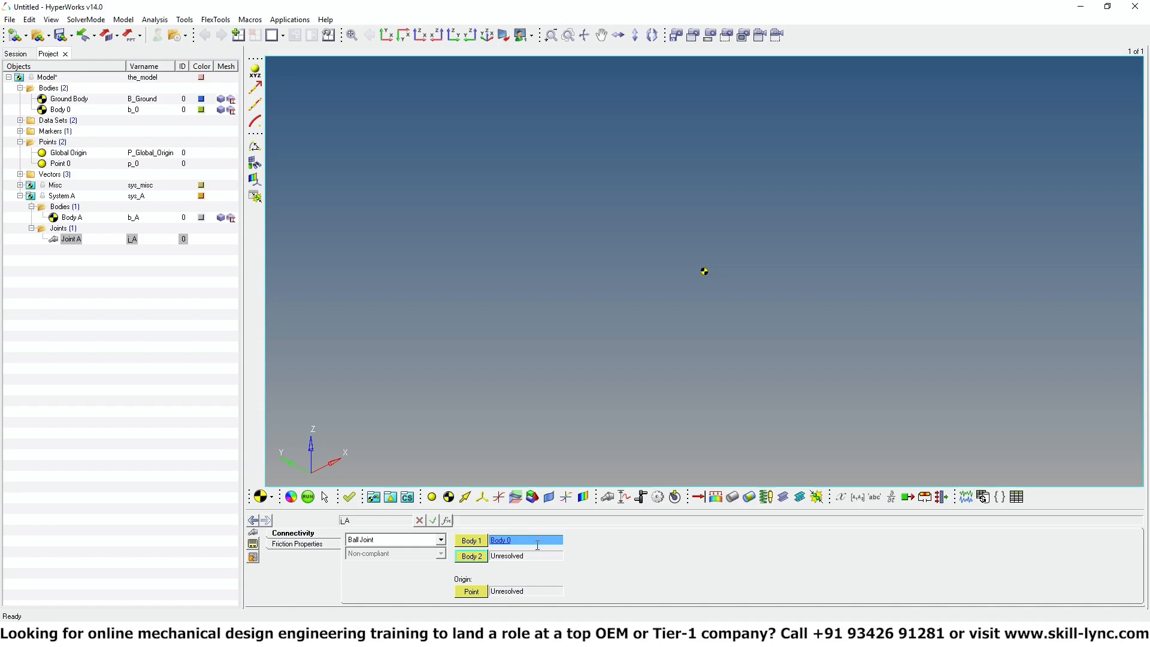
# - Set Body 2 of Joint A to Body A from System A
pyautogui.click(474, 557)
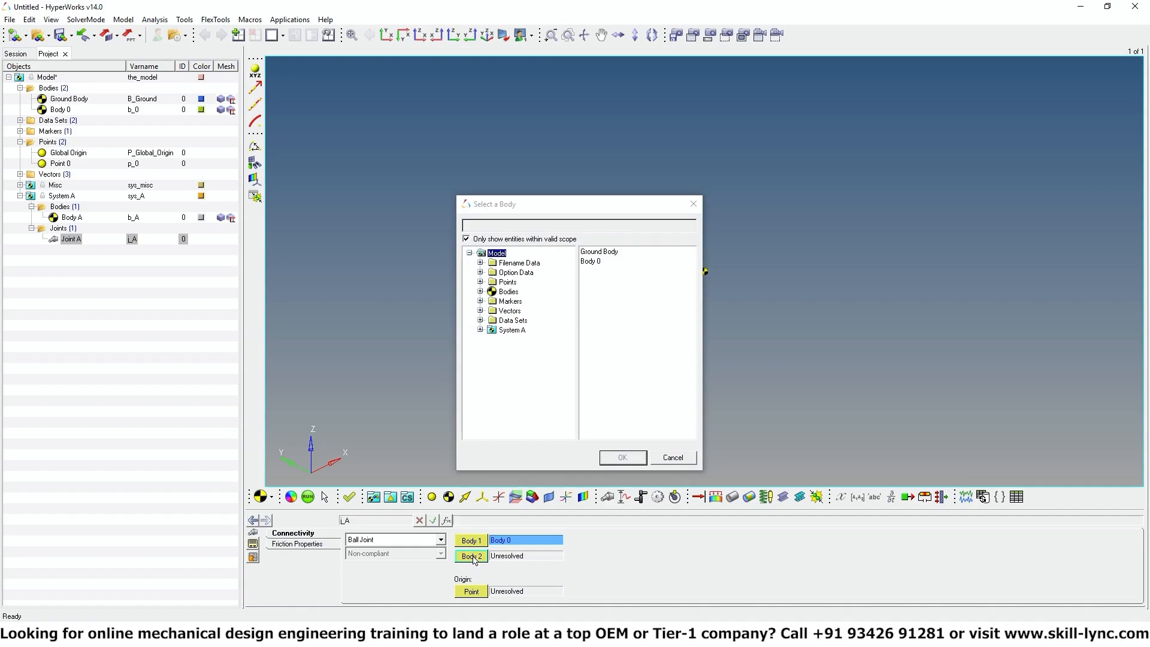
pyautogui.click(480, 329)
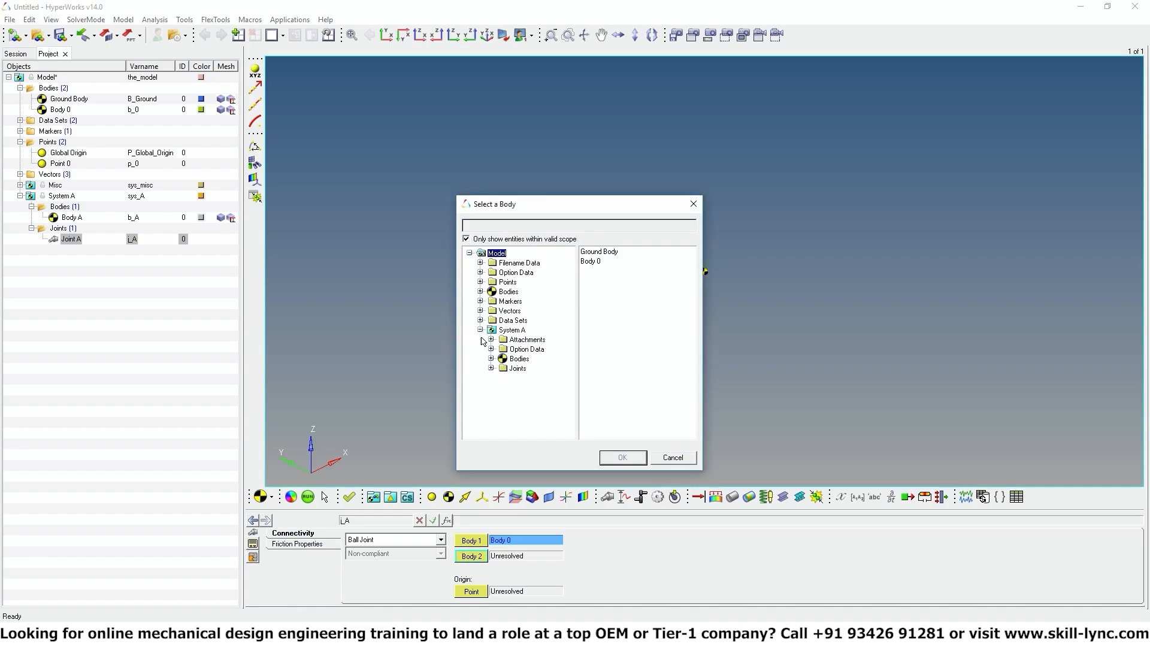
pyautogui.click(491, 359)
pyautogui.click(530, 367)
pyautogui.click(622, 457)
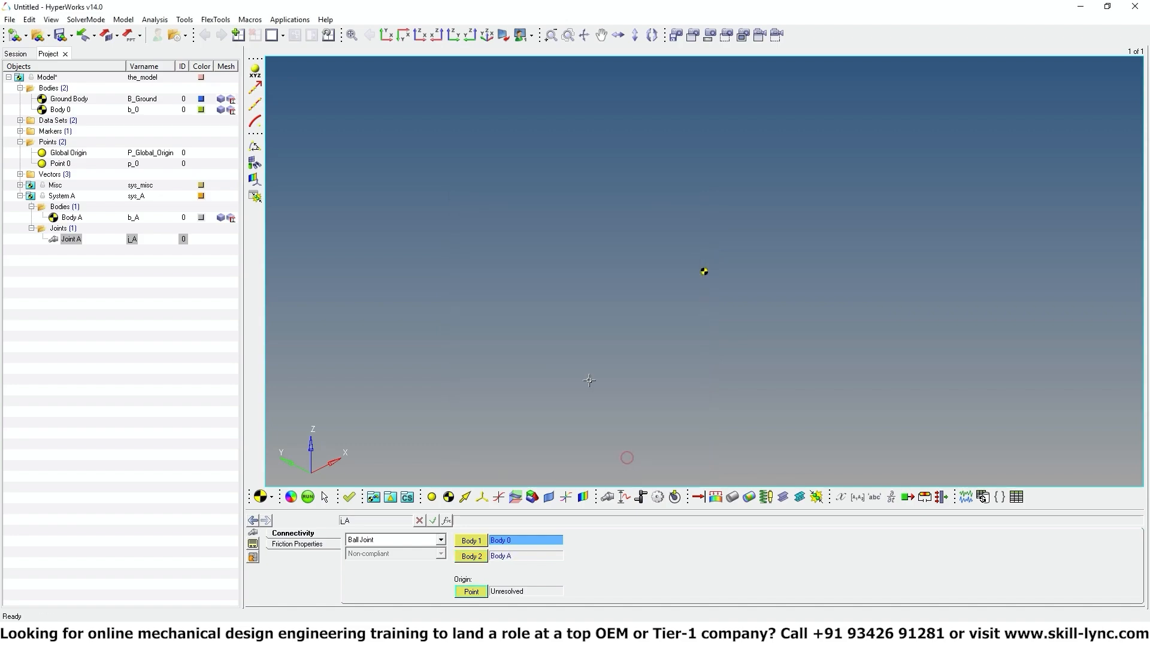
# - Set the origin point of Joint A to the Att_Point_0 attachment of System A
pyautogui.doubleClick(473, 591)
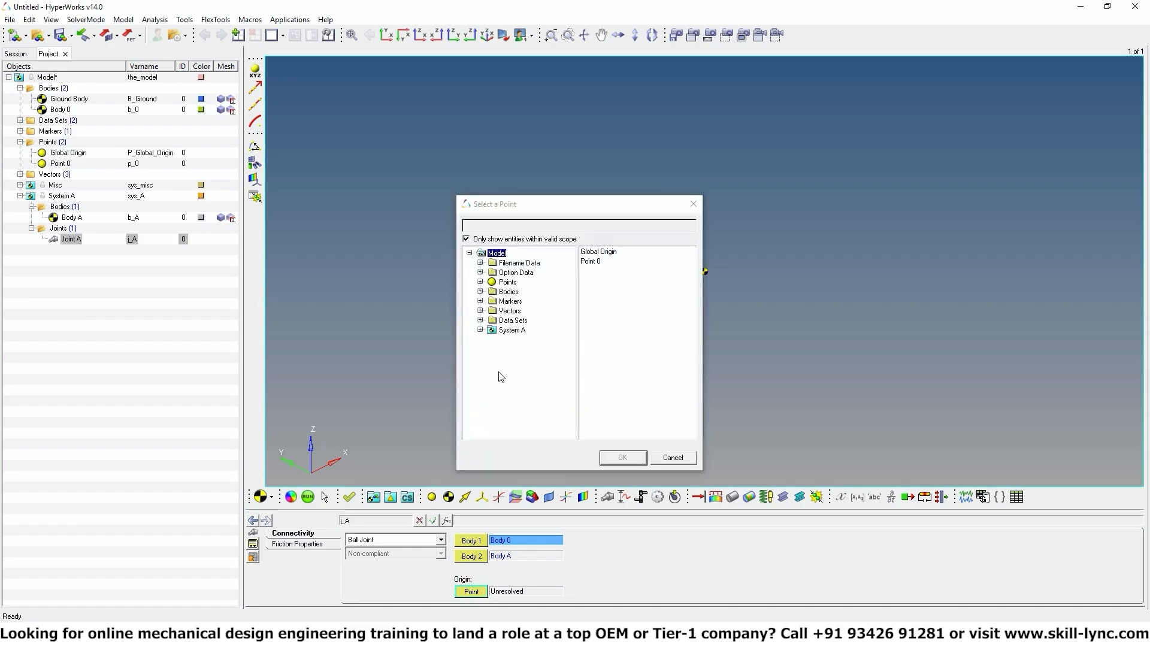
pyautogui.click(480, 330)
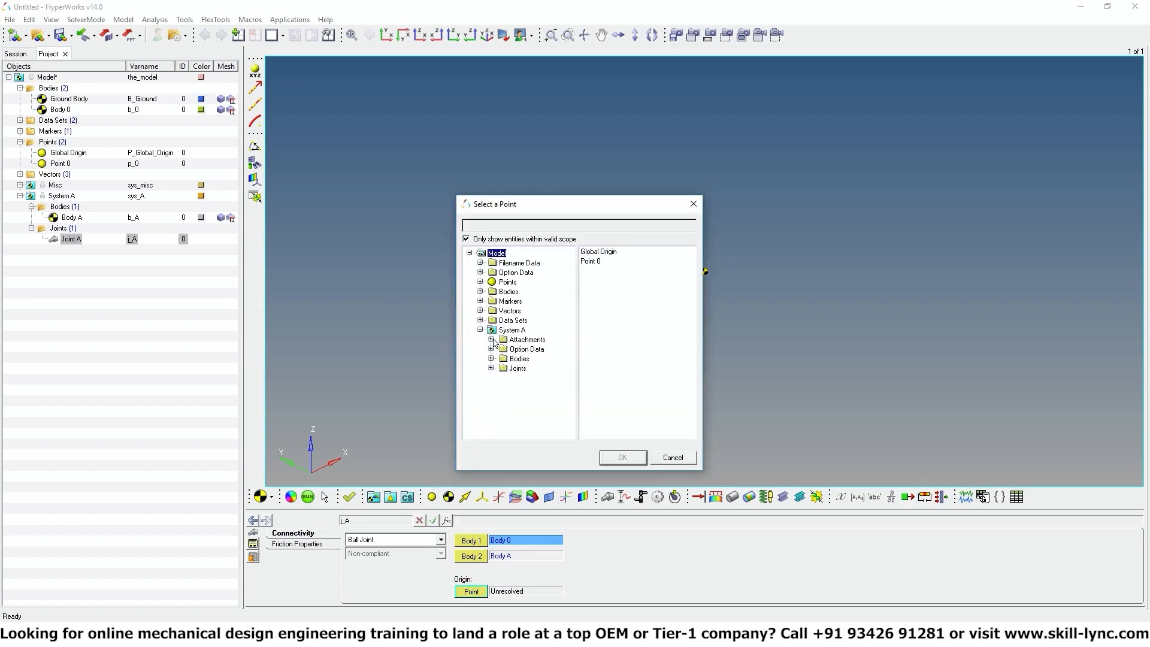
pyautogui.click(492, 339)
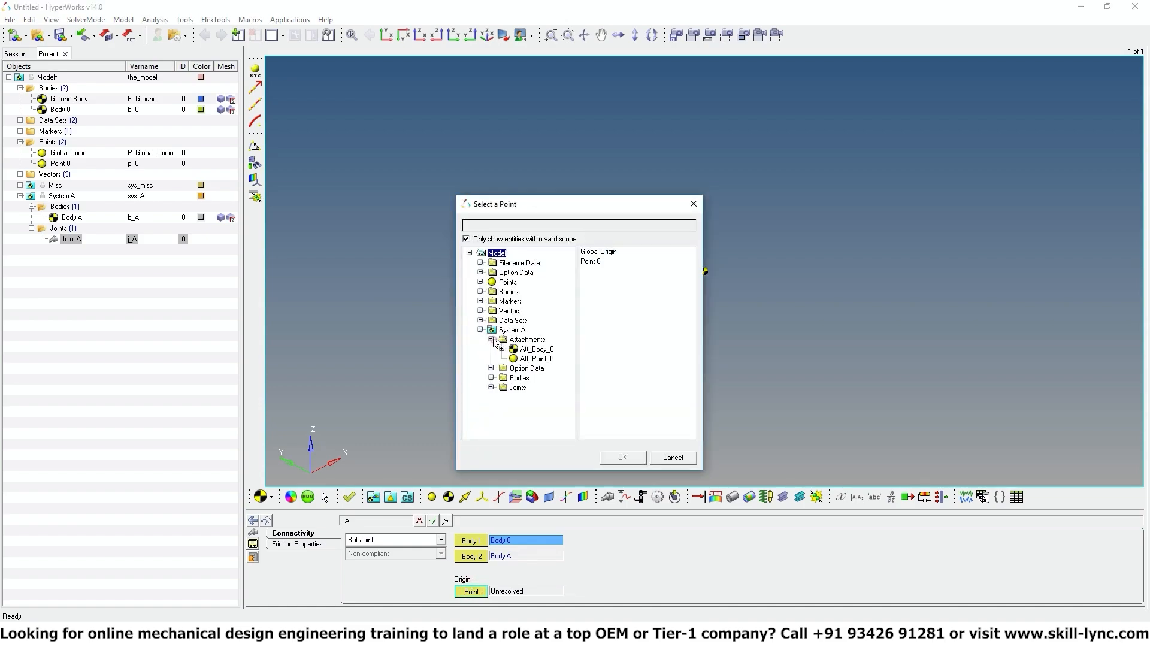
pyautogui.click(529, 360)
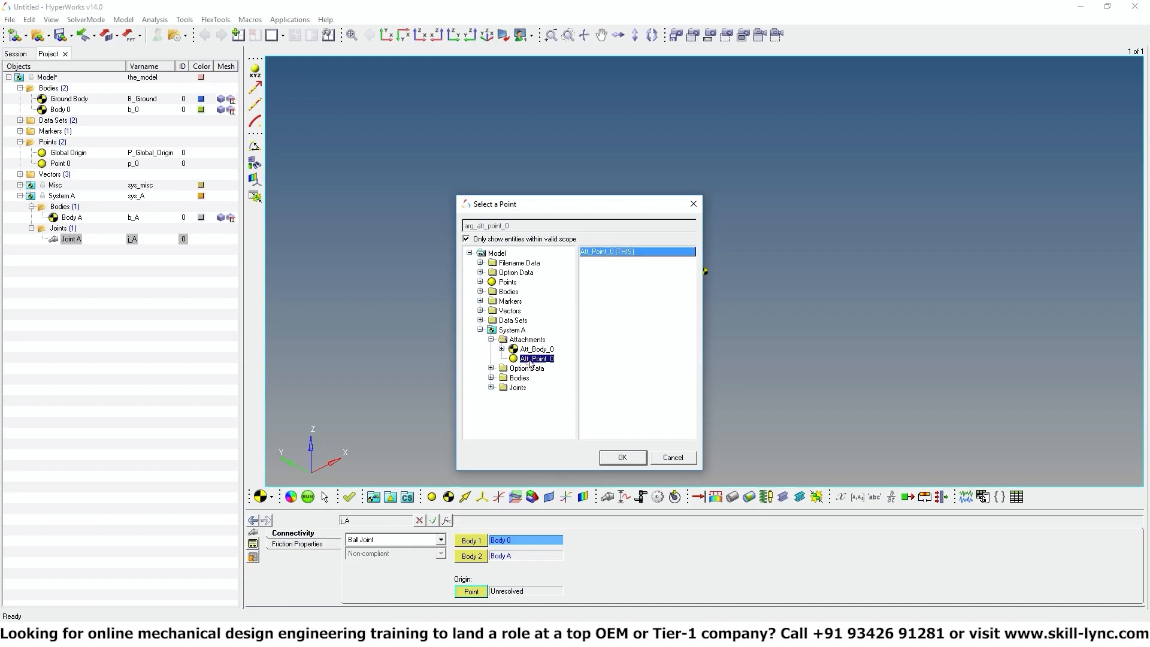
pyautogui.click(622, 458)
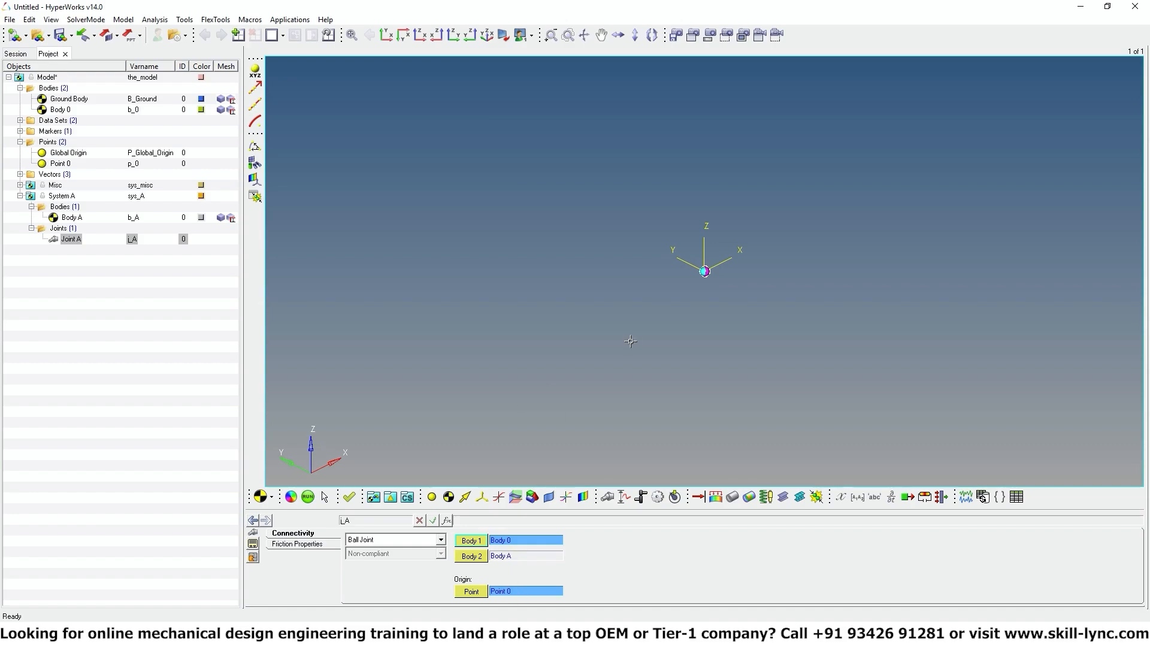
# - Export System A as MDL statements with property data to the file Sys_A_User_1.mdl in the Test folder
pyautogui.click(60, 196)
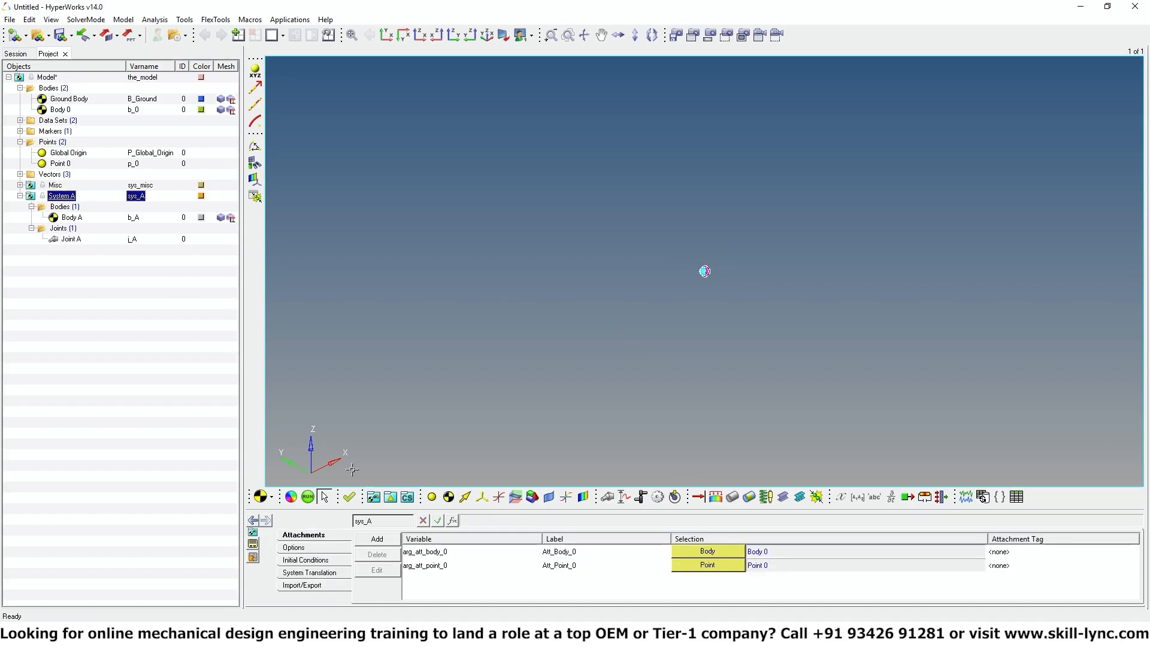
pyautogui.click(302, 585)
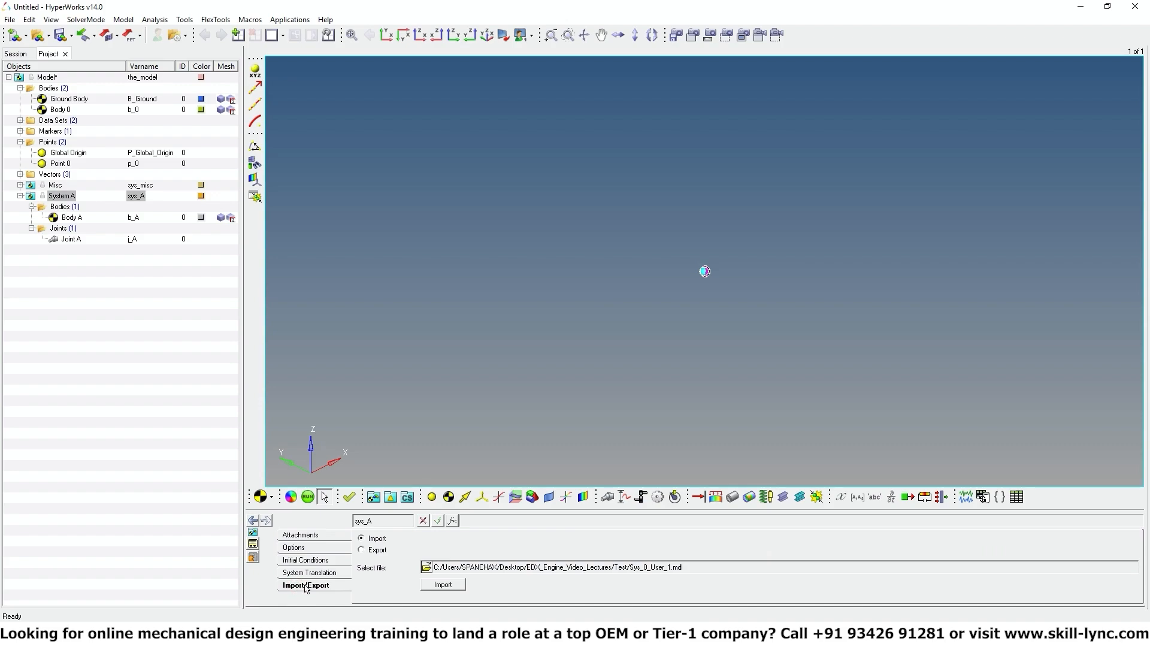
pyautogui.click(363, 551)
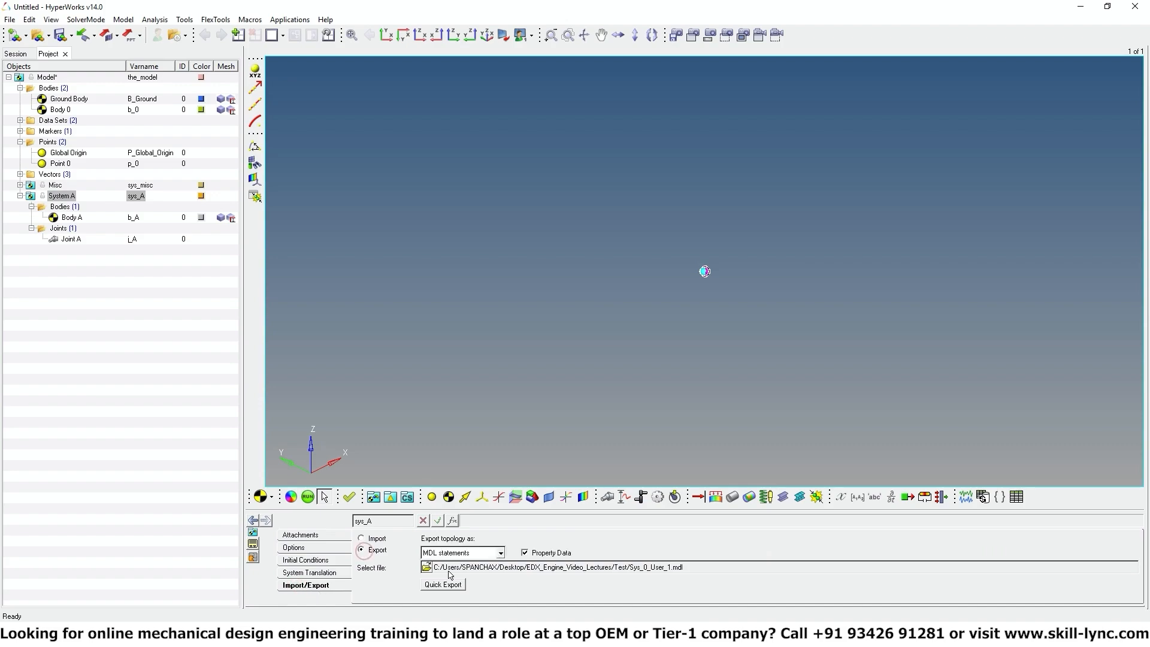
pyautogui.click(427, 568)
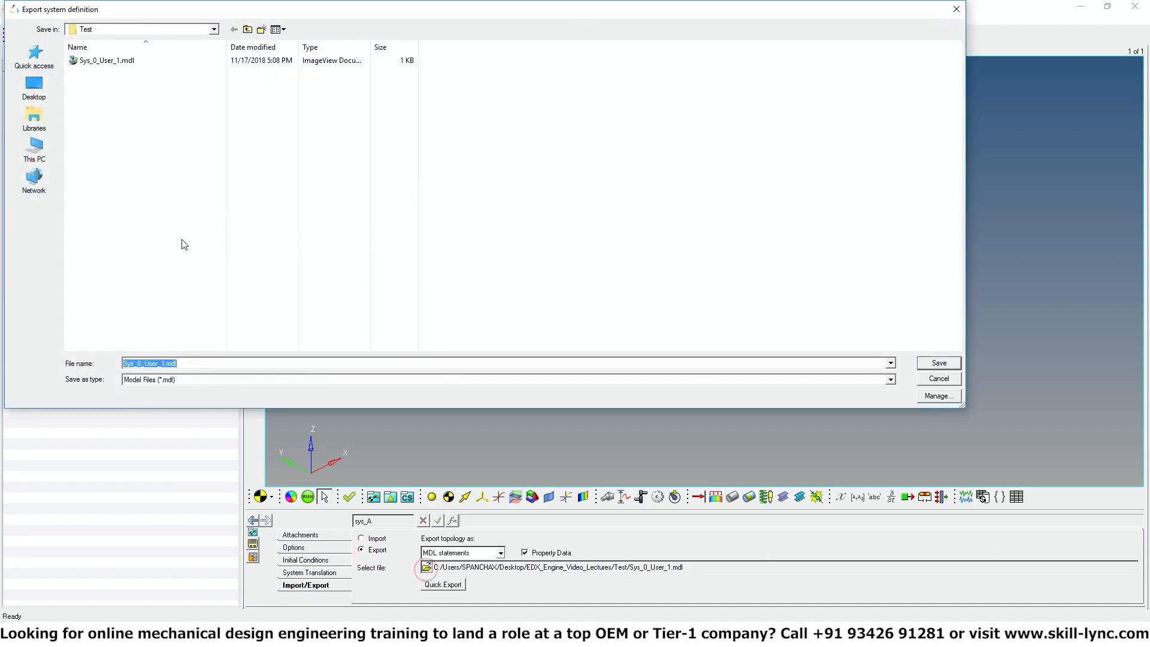
pyautogui.click(143, 366)
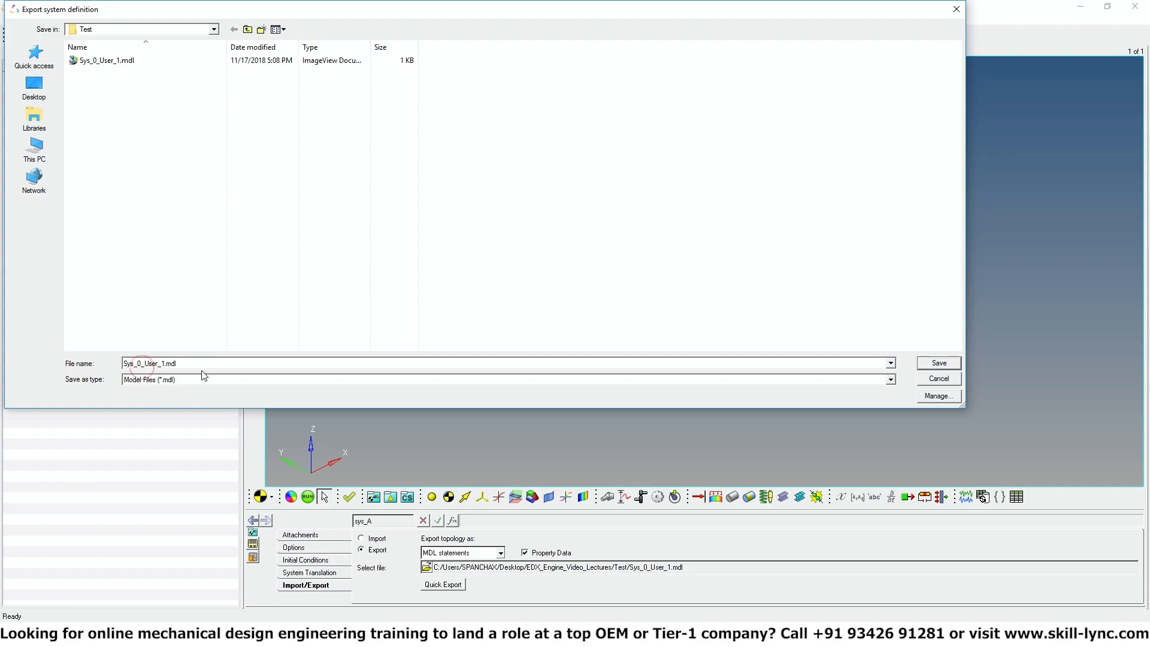
pyautogui.press('BackSpace')
pyautogui.write('A')
pyautogui.click(935, 367)
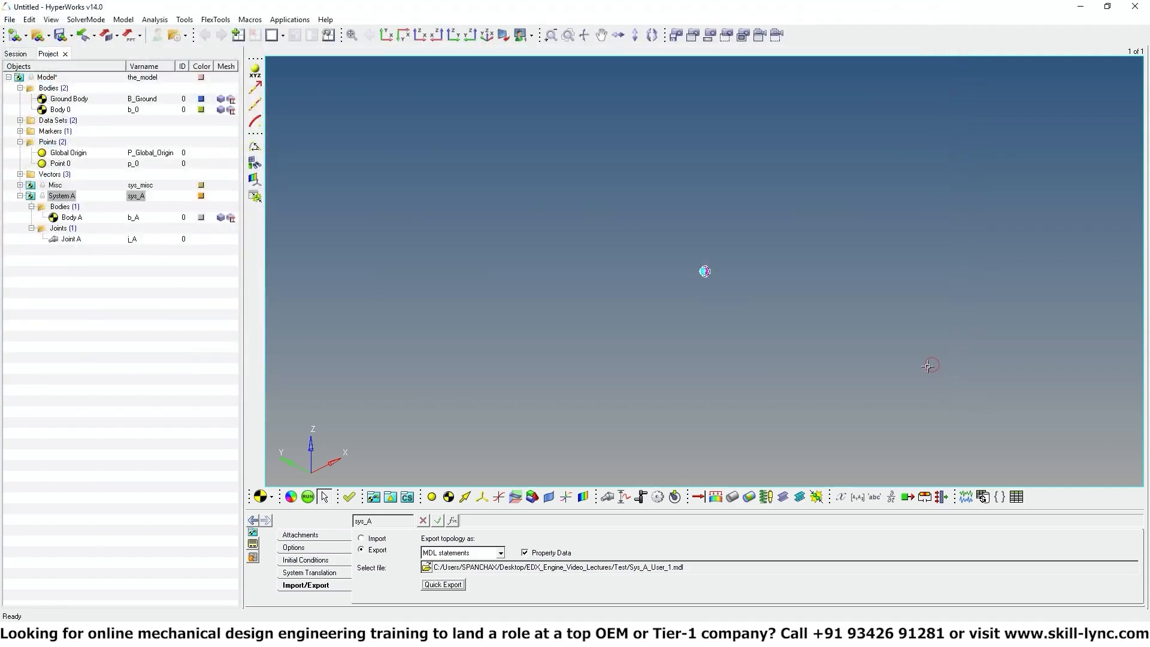
pyautogui.click(447, 586)
# - Start a new session in place of the current one
pyautogui.click(10, 20)
pyautogui.moveTo(14, 36)
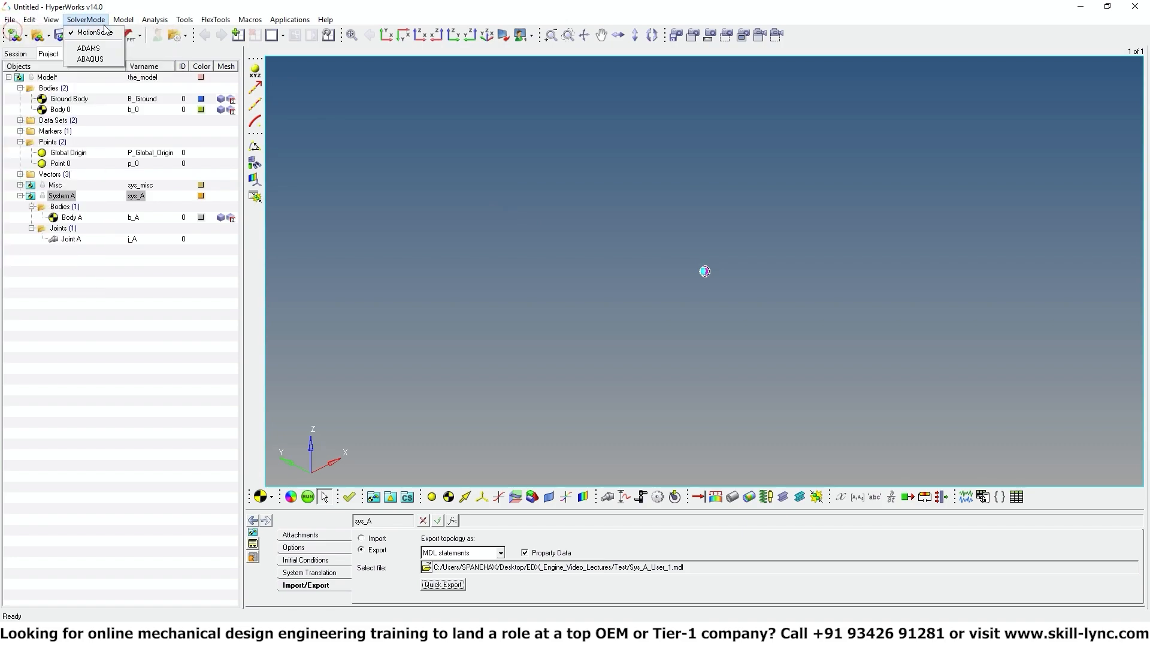
pyautogui.click(19, 37)
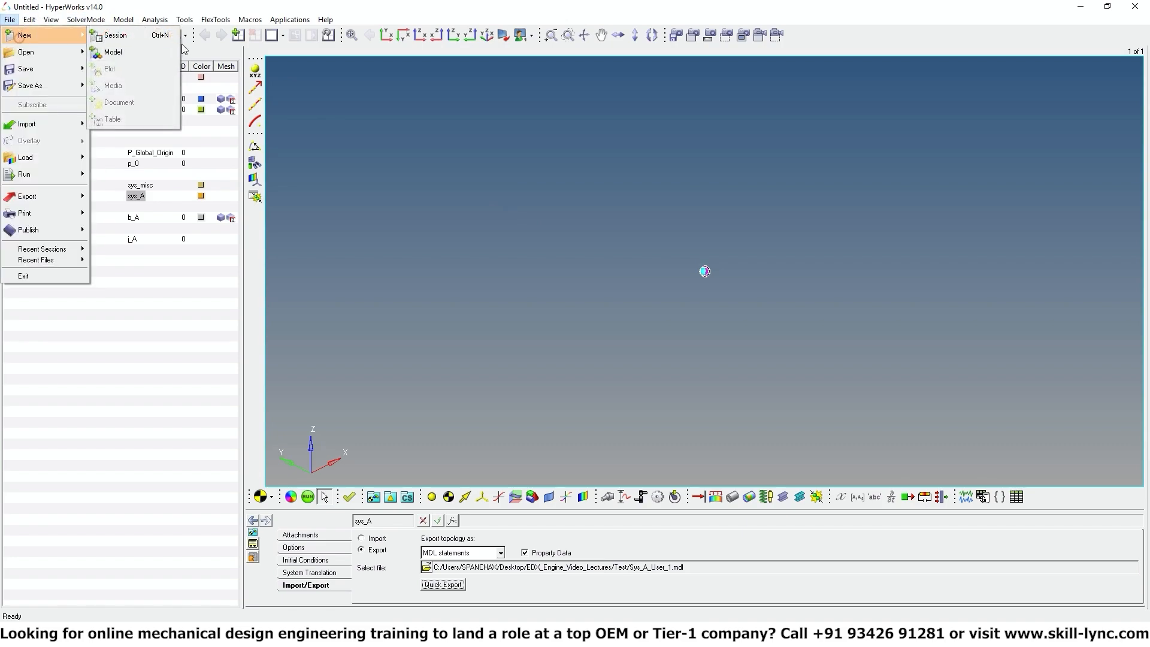
pyautogui.click(138, 34)
pyautogui.click(596, 362)
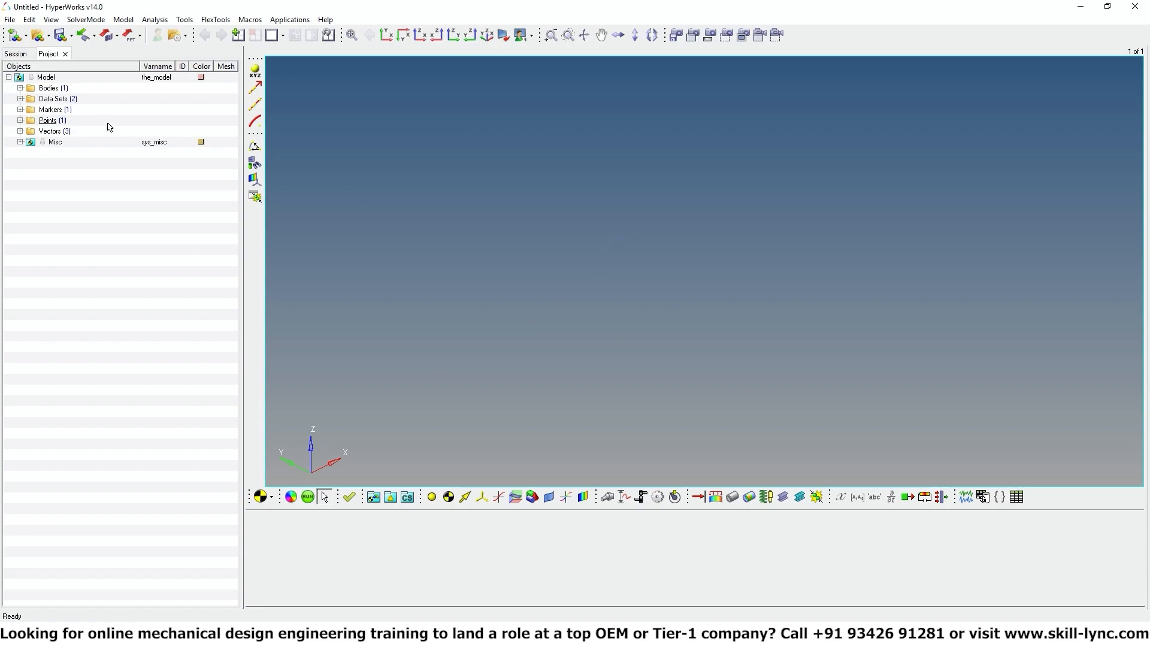
# - Import the system definition Sys_A_User_1.mdl from the Test folder into the top-level model
pyautogui.click(46, 78)
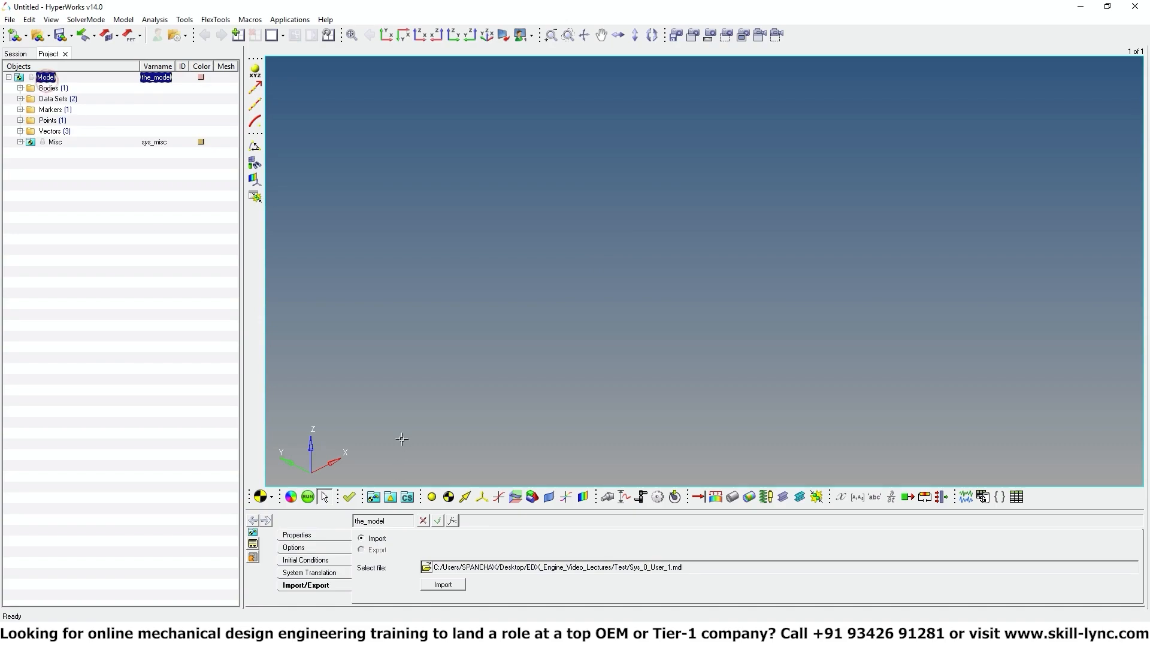
pyautogui.click(426, 567)
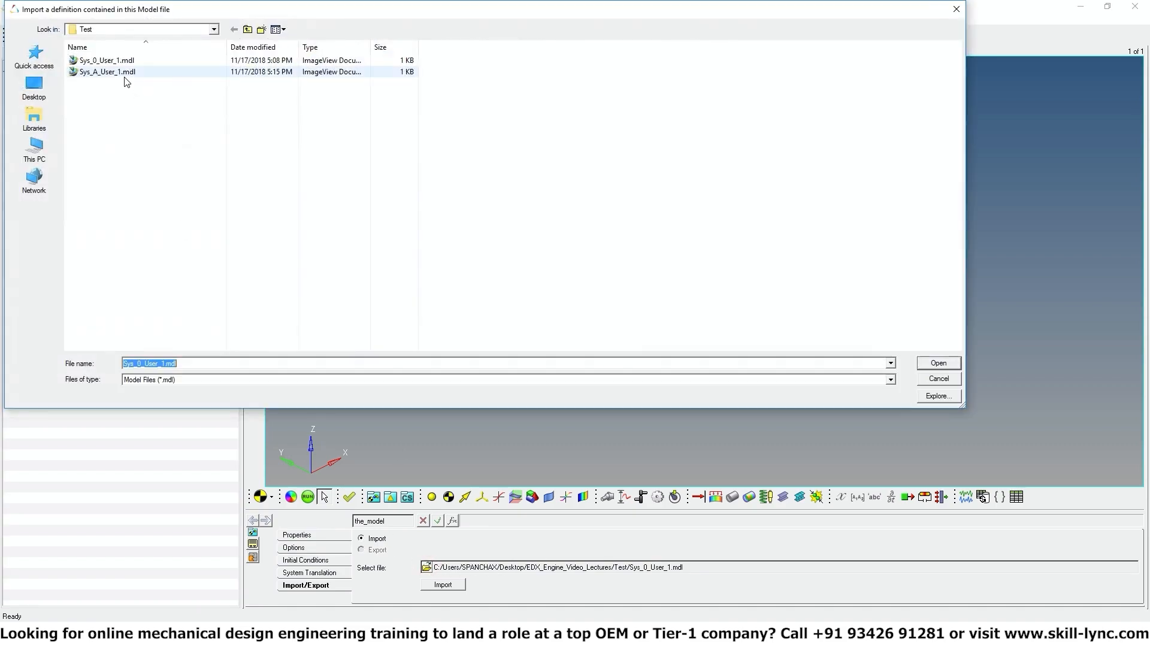
pyautogui.click(125, 75)
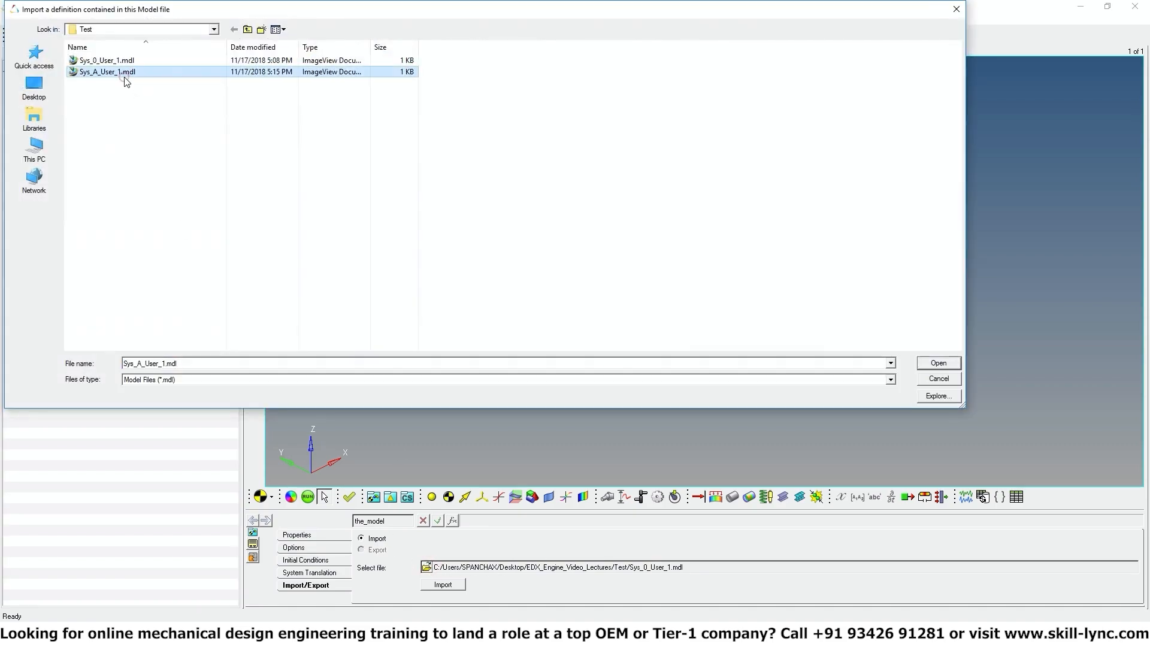
pyautogui.click(939, 363)
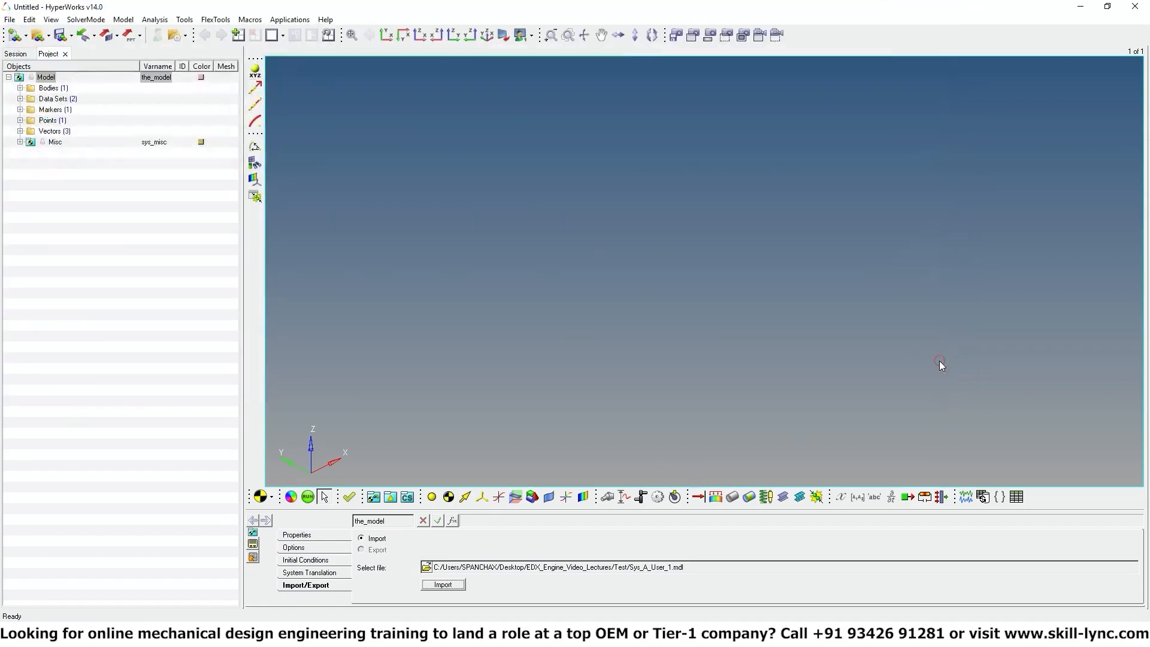
pyautogui.click(454, 587)
pyautogui.click(651, 255)
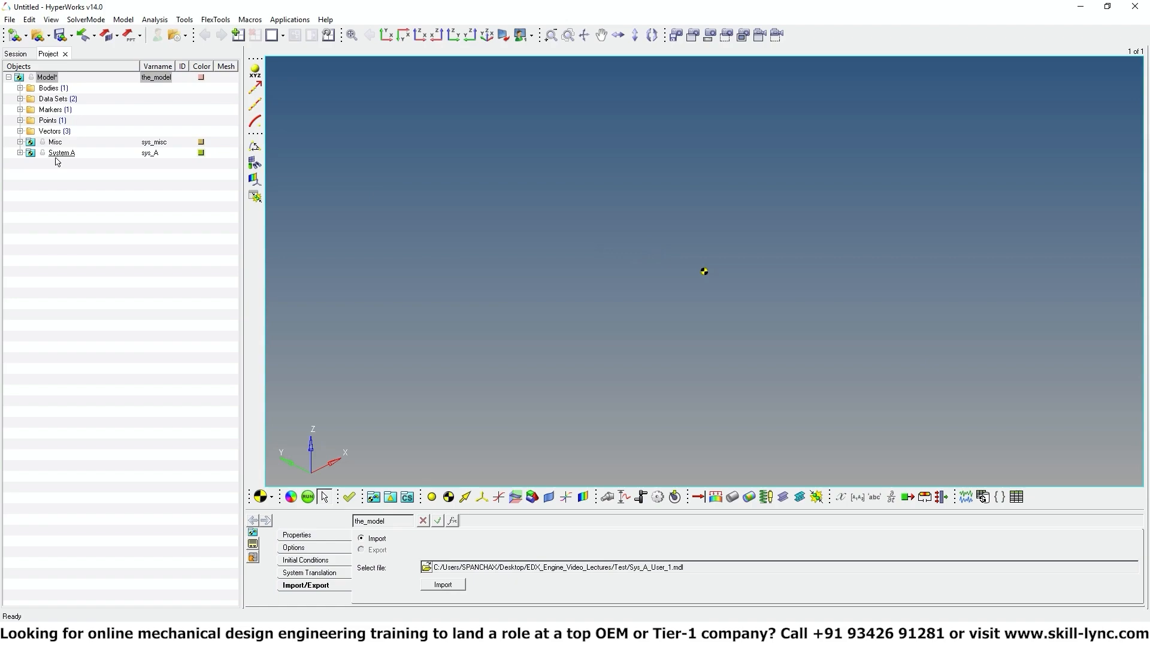
# - Add a single body to the top-level model with the label Body 0 and the variable b_0
pyautogui.click(47, 88)
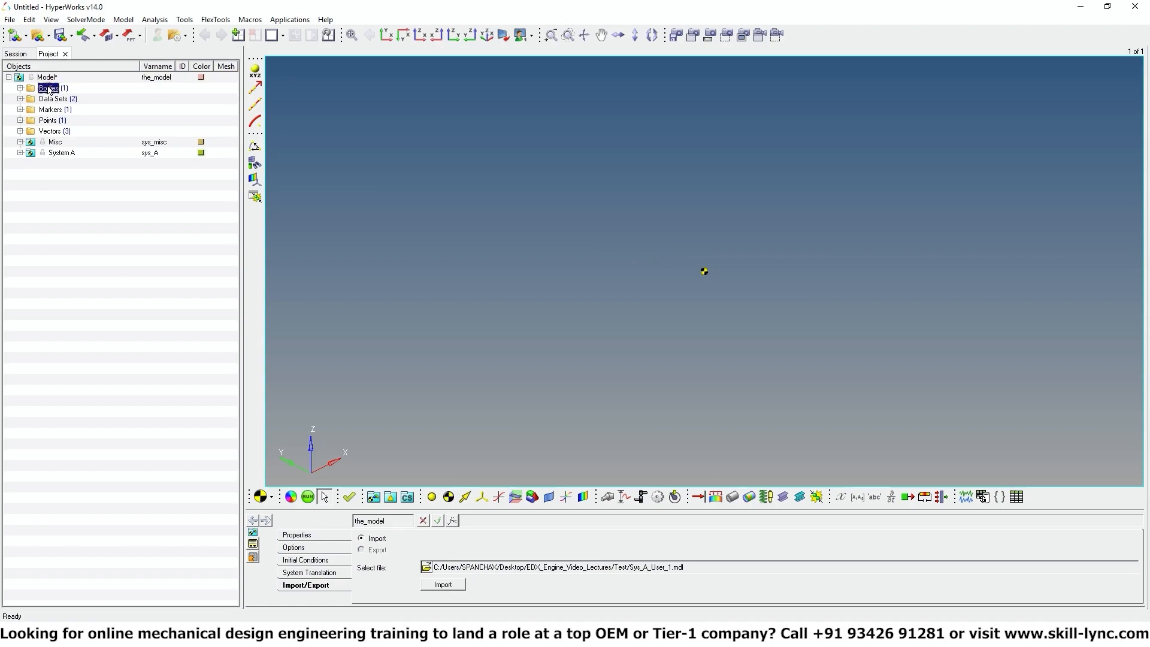
pyautogui.rightClick(48, 88)
pyautogui.click(77, 186)
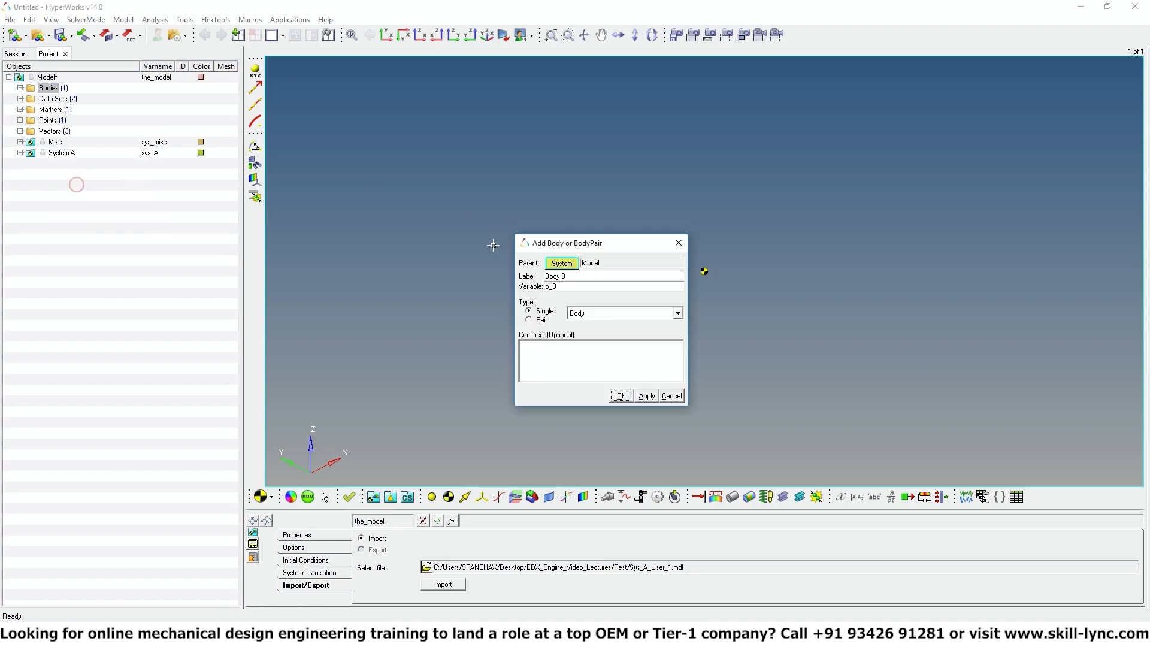
pyautogui.click(621, 396)
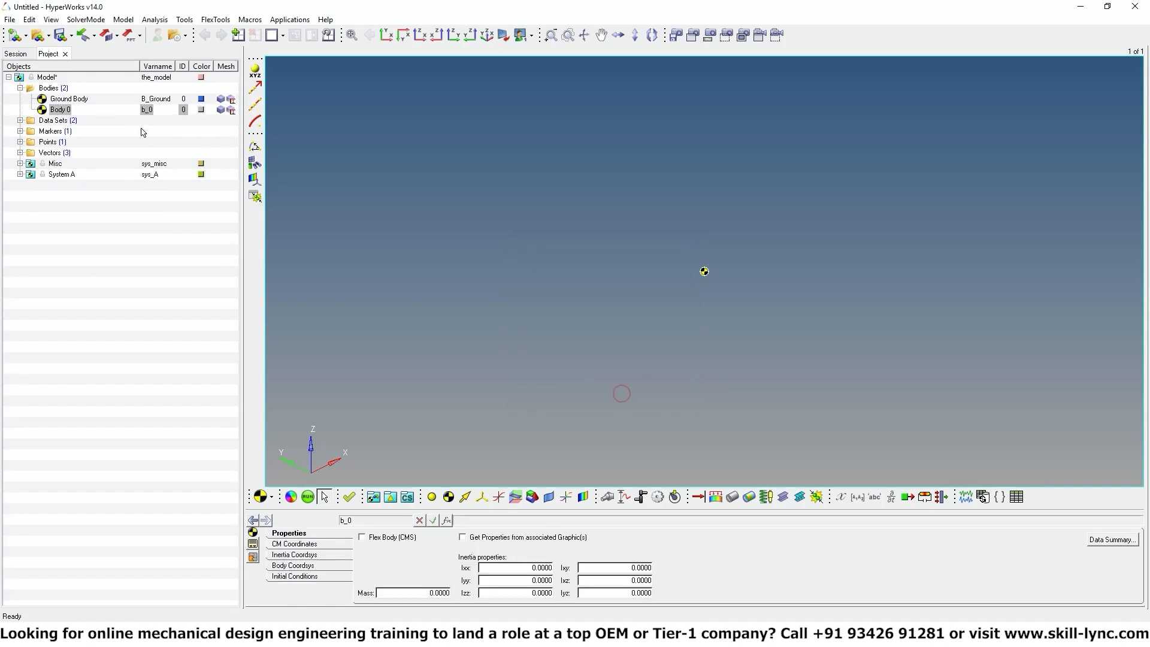
# - Add a single point to the top-level model with the label Point 0 and the variable p_0
pyautogui.click(47, 142)
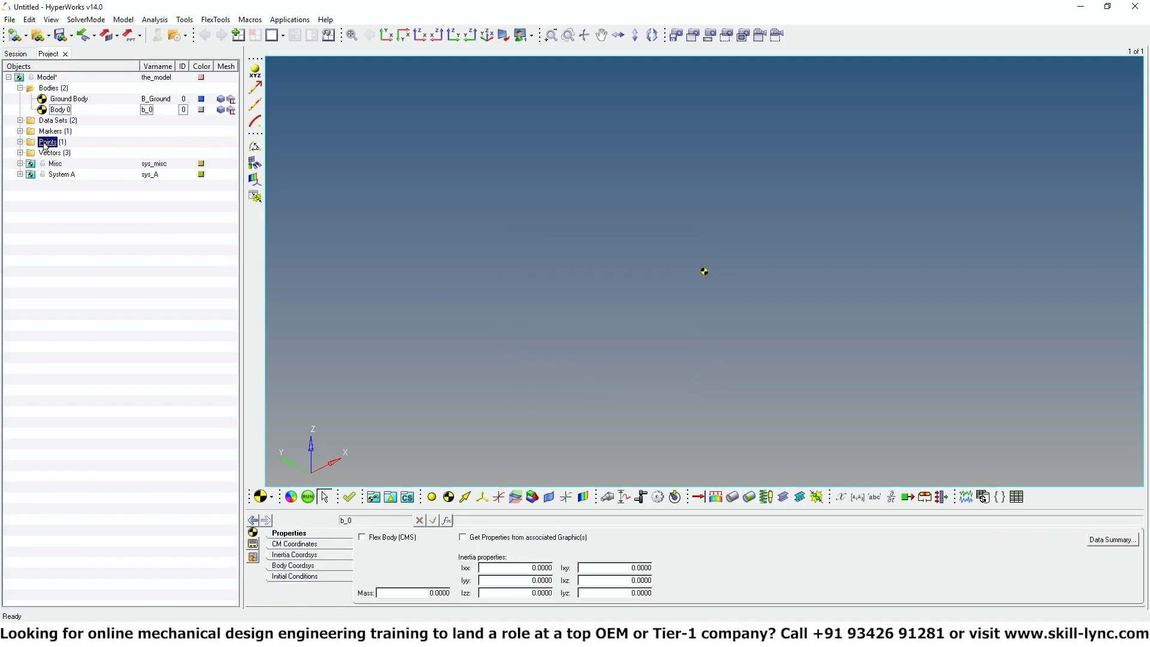
pyautogui.rightClick(48, 142)
pyautogui.click(72, 242)
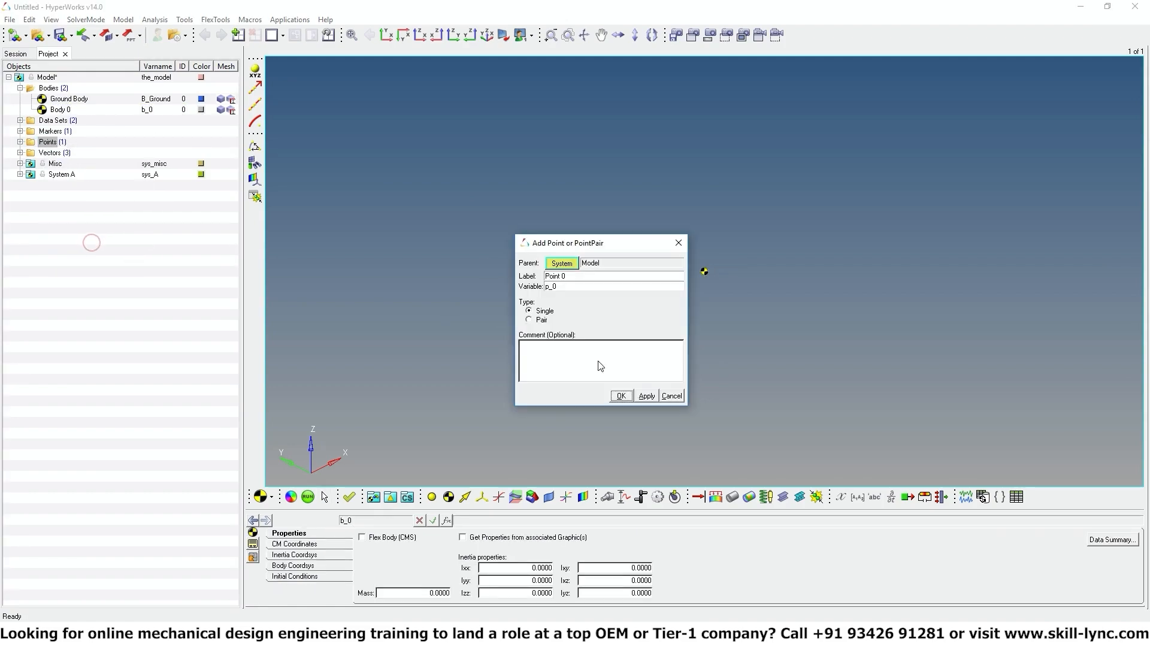
pyautogui.click(628, 400)
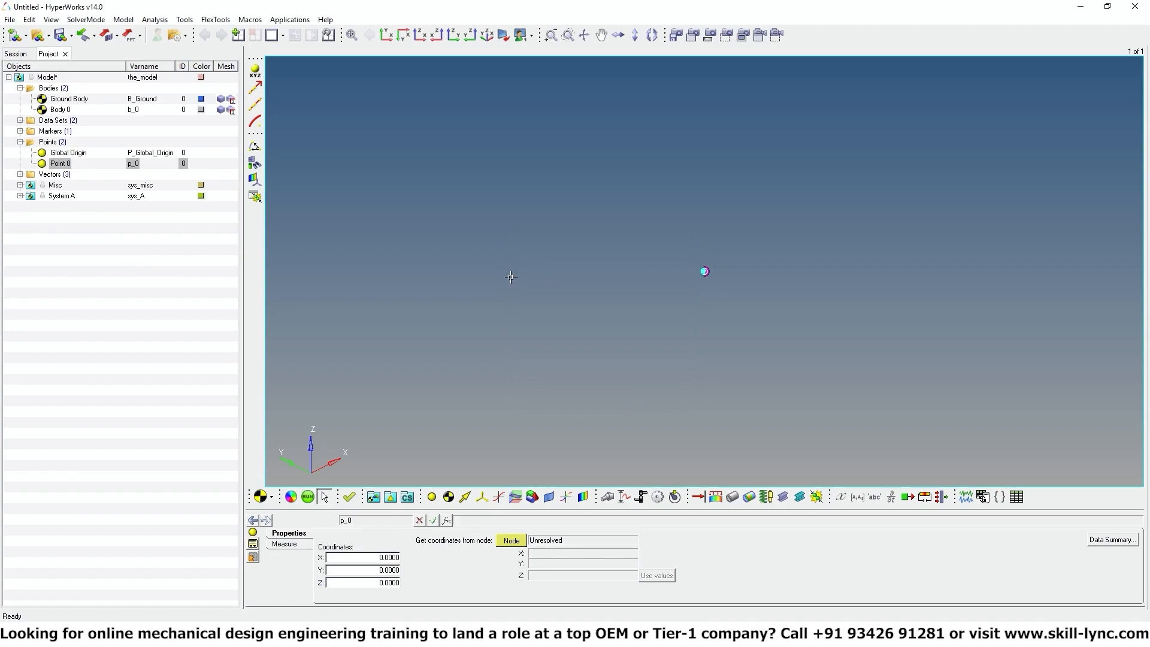
# - Check the connectivity of Joint A in the imported System A and switch to the System Attachments slides in PowerPoint
pyautogui.click(20, 196)
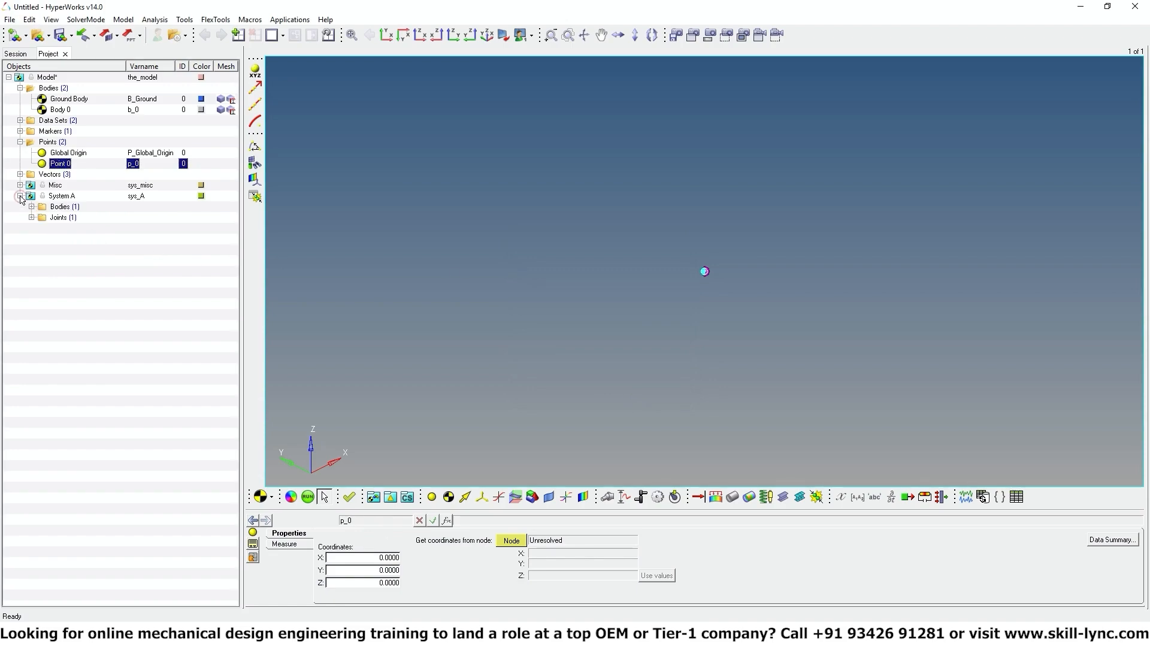
pyautogui.click(31, 217)
pyautogui.click(72, 228)
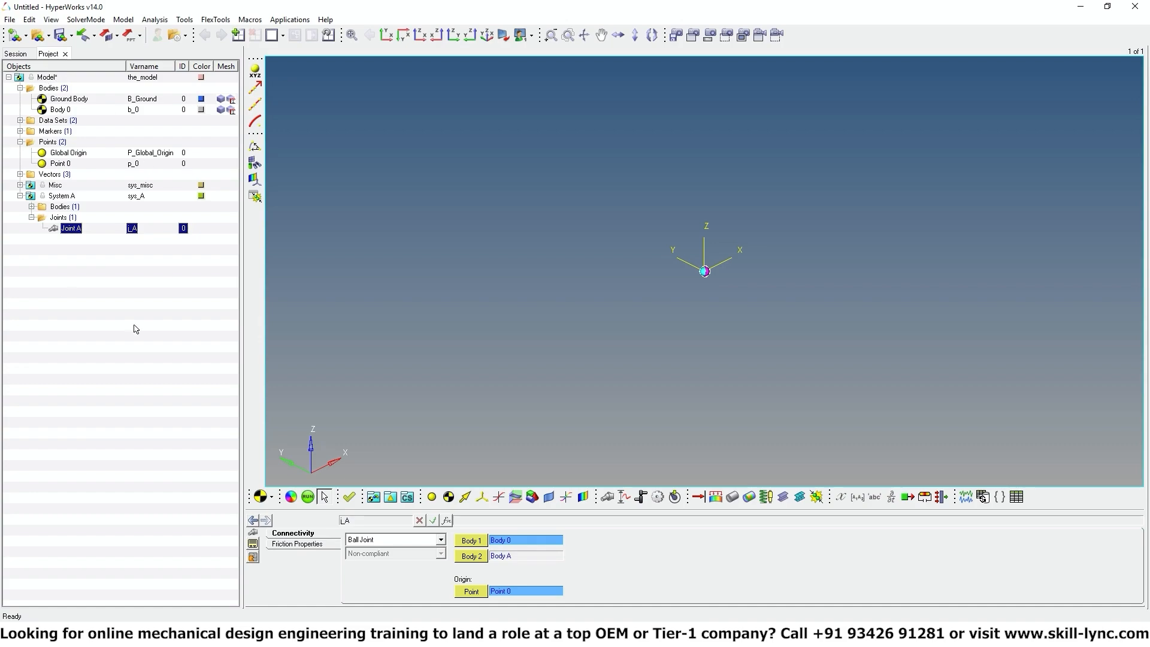
pyautogui.click(408, 633)
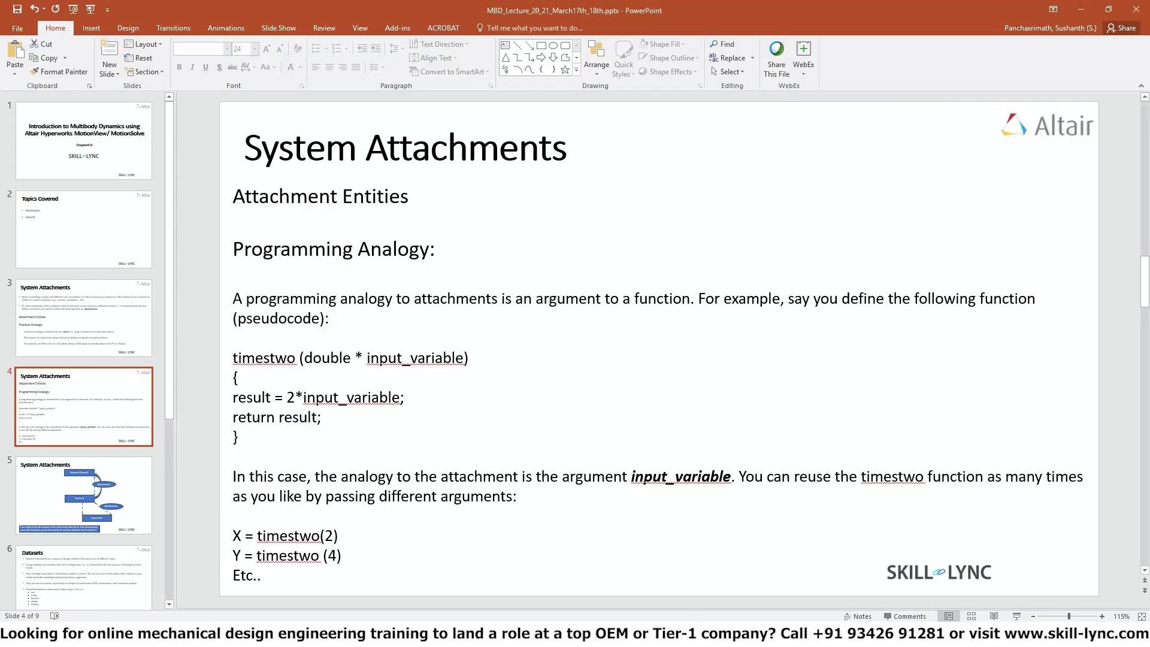